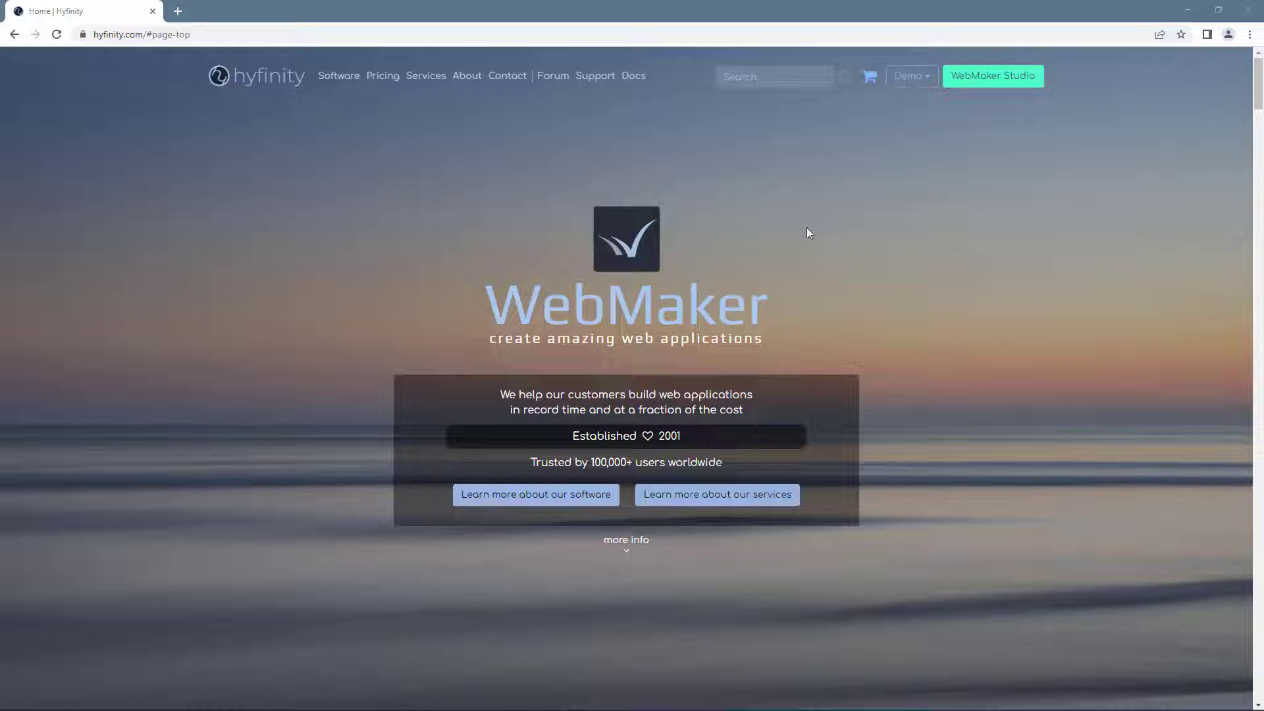
Open WebMaker Studio and create project 'sensadark' in myworkspace from the Landing Page template.
click(987, 83)
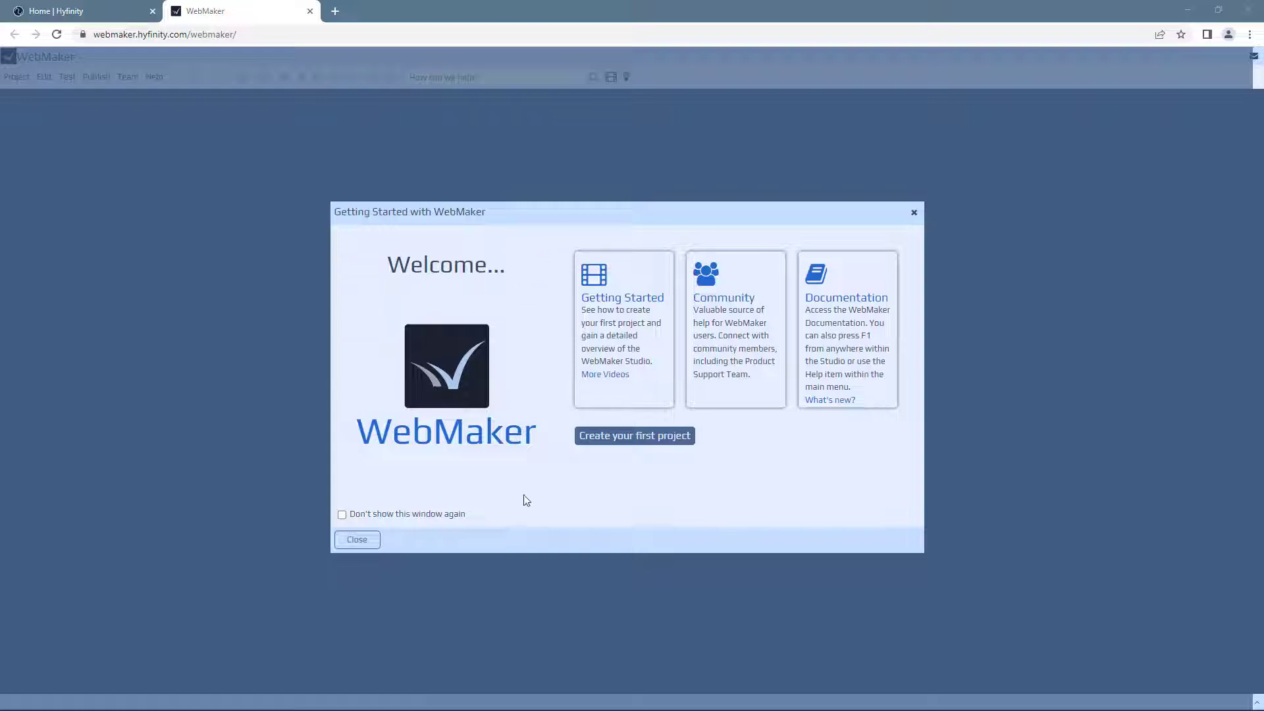
click(355, 540)
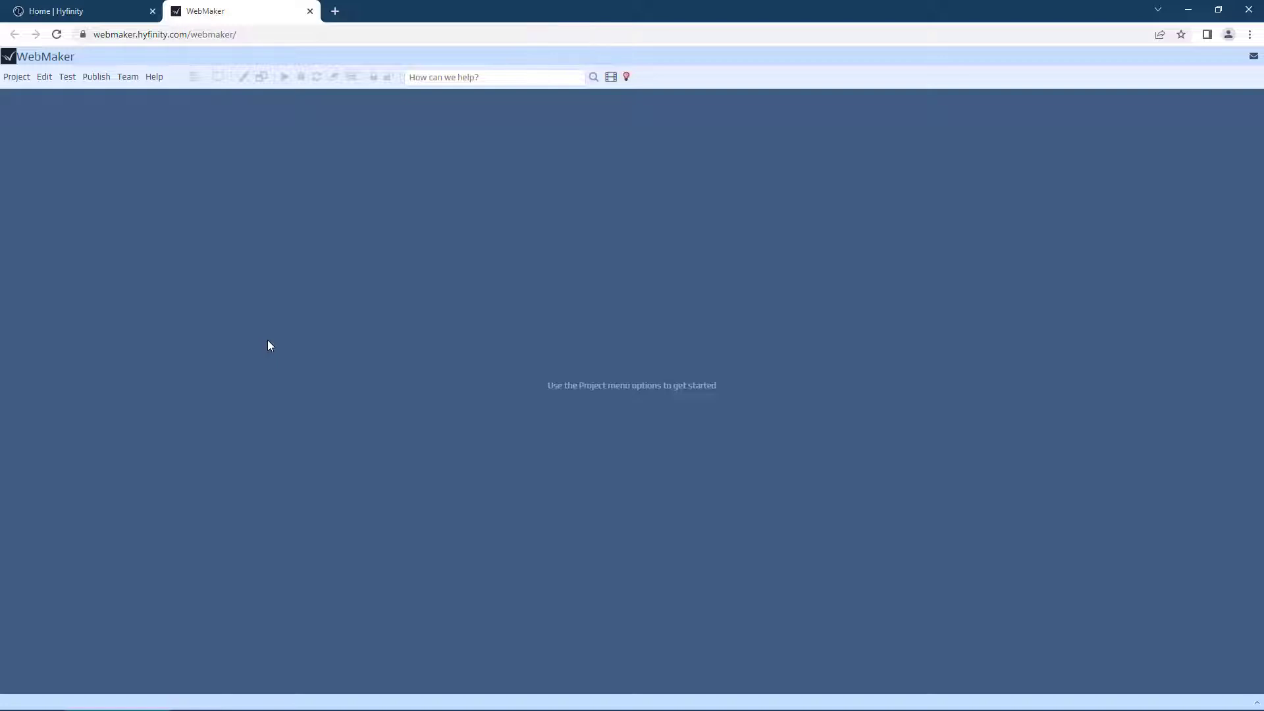
click(43, 77)
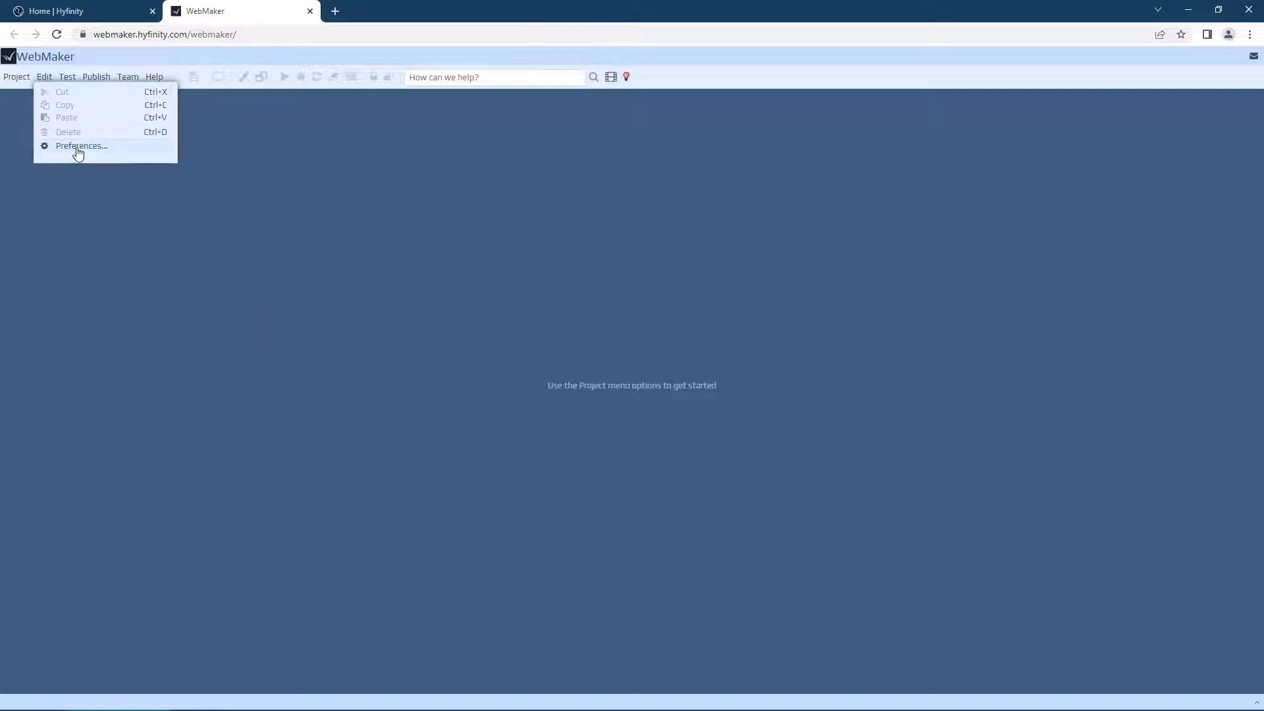
click(18, 78)
click(33, 93)
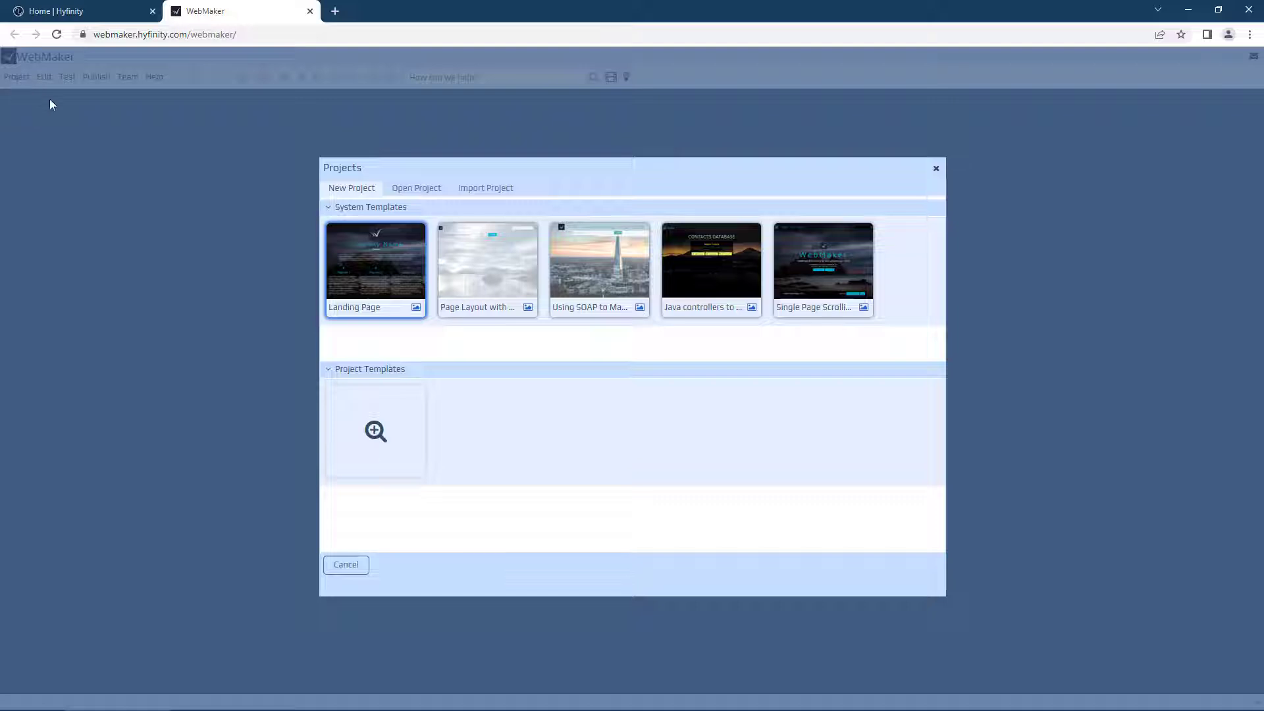
mouse_move(366, 278)
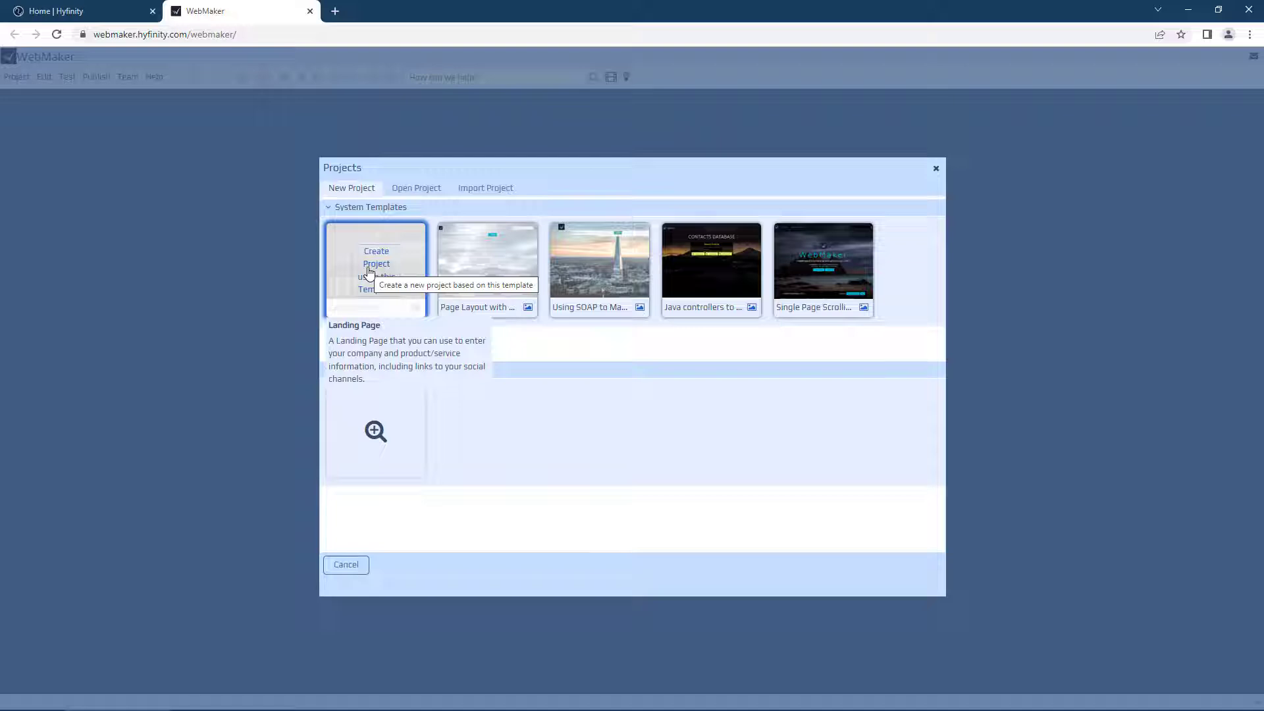
click(368, 272)
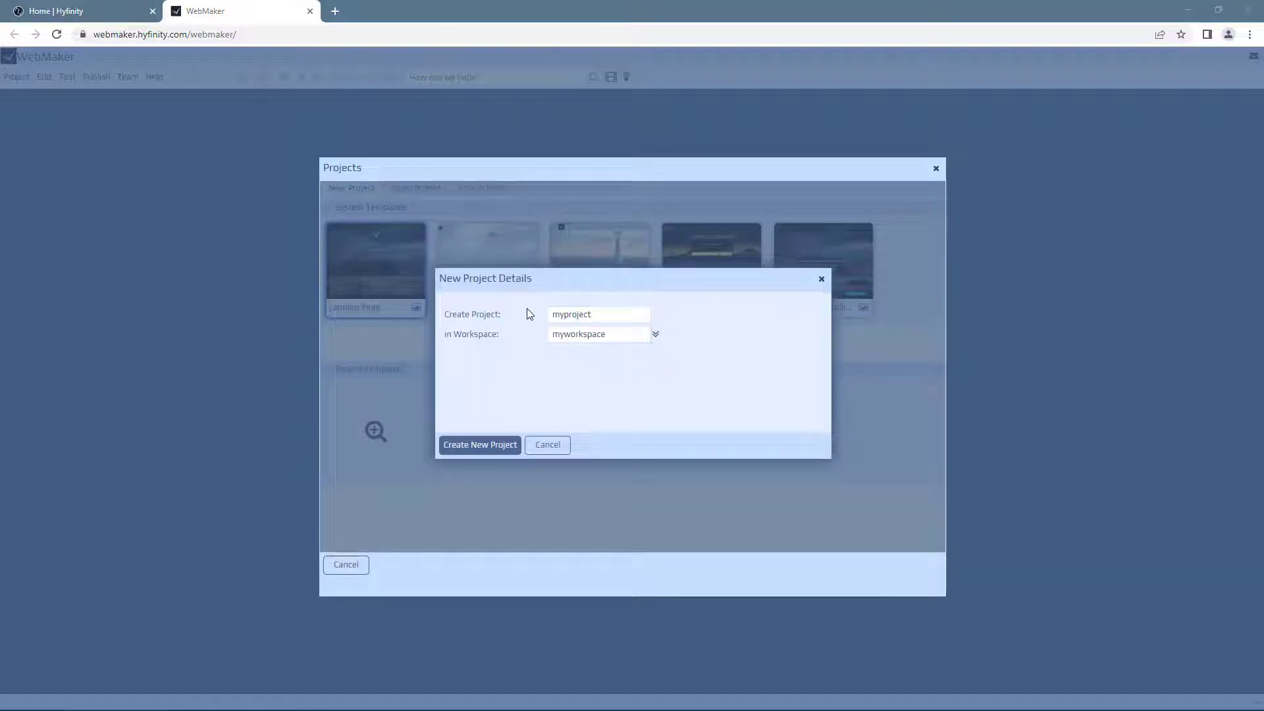
double_click(580, 314)
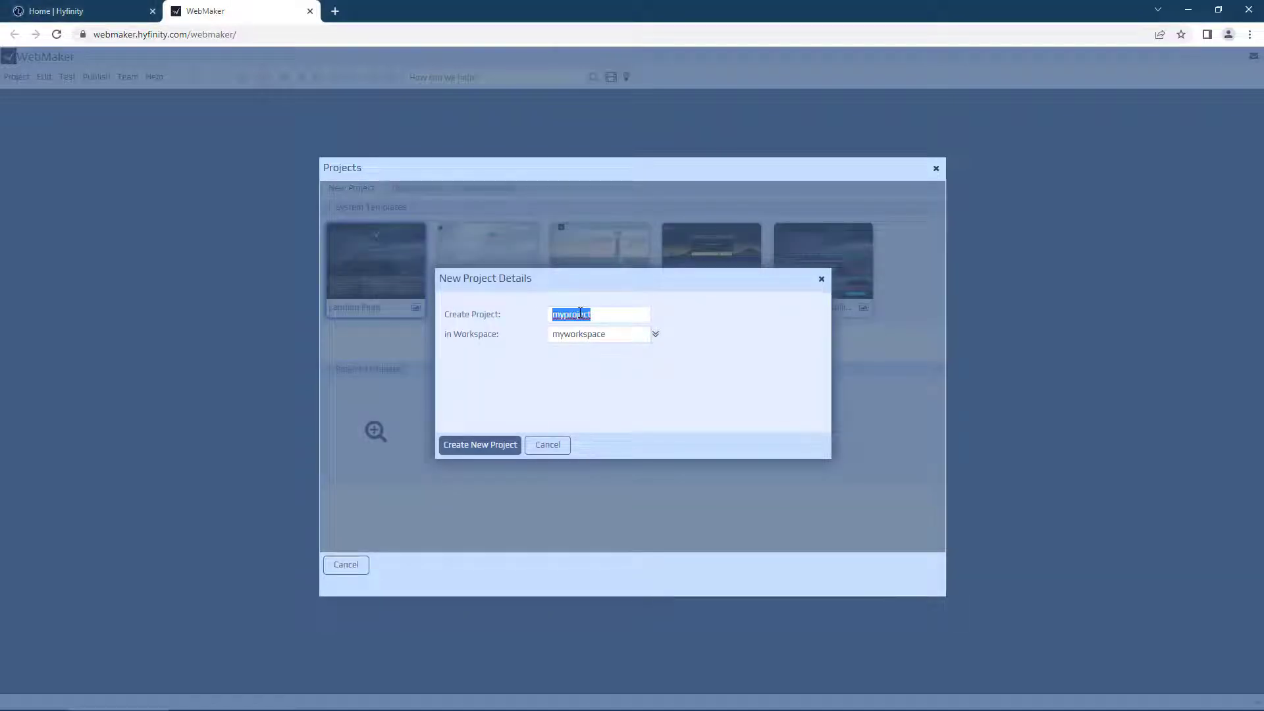
text(sensacark)
key(Return)
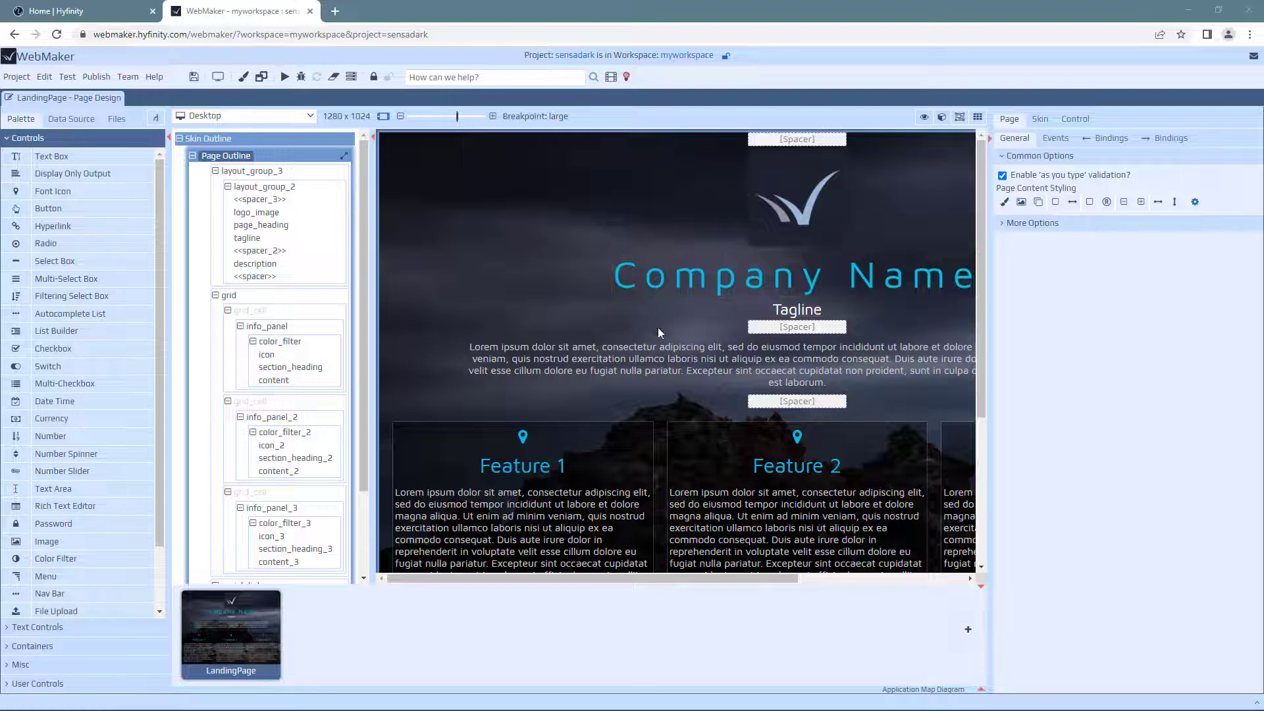
scroll(618, 332, down, 3)
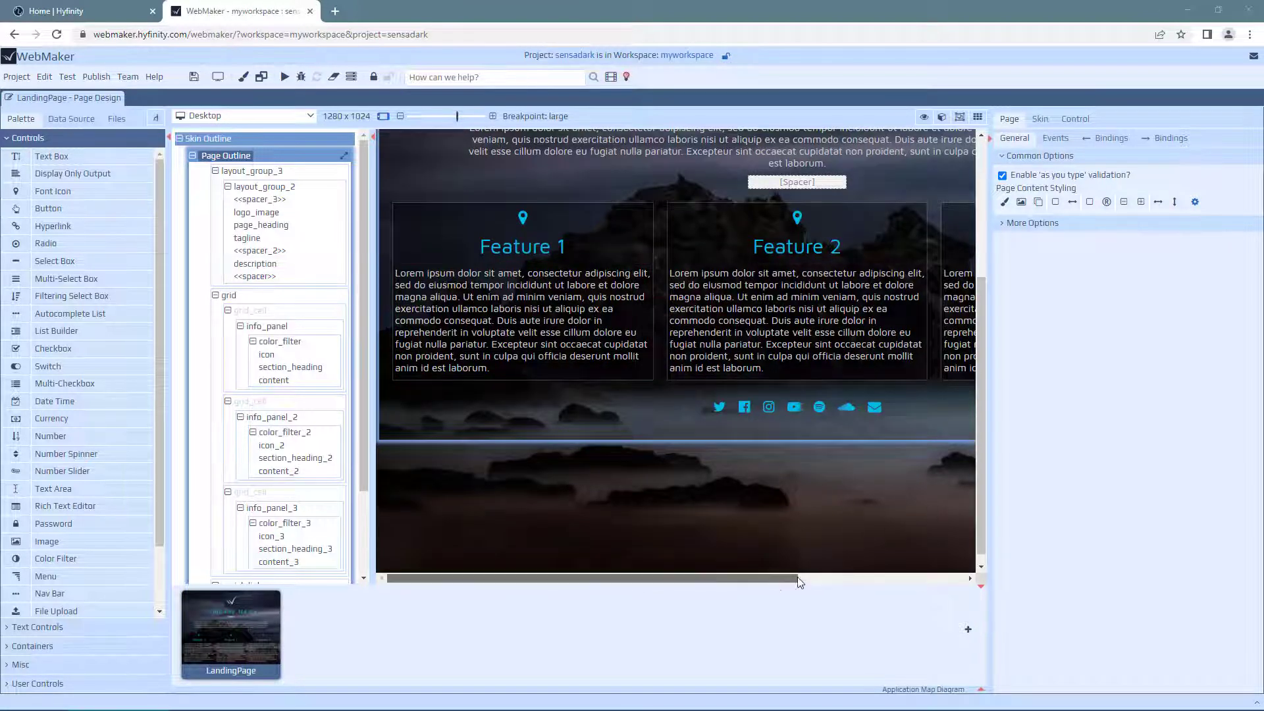
drag(795, 578, 688, 587)
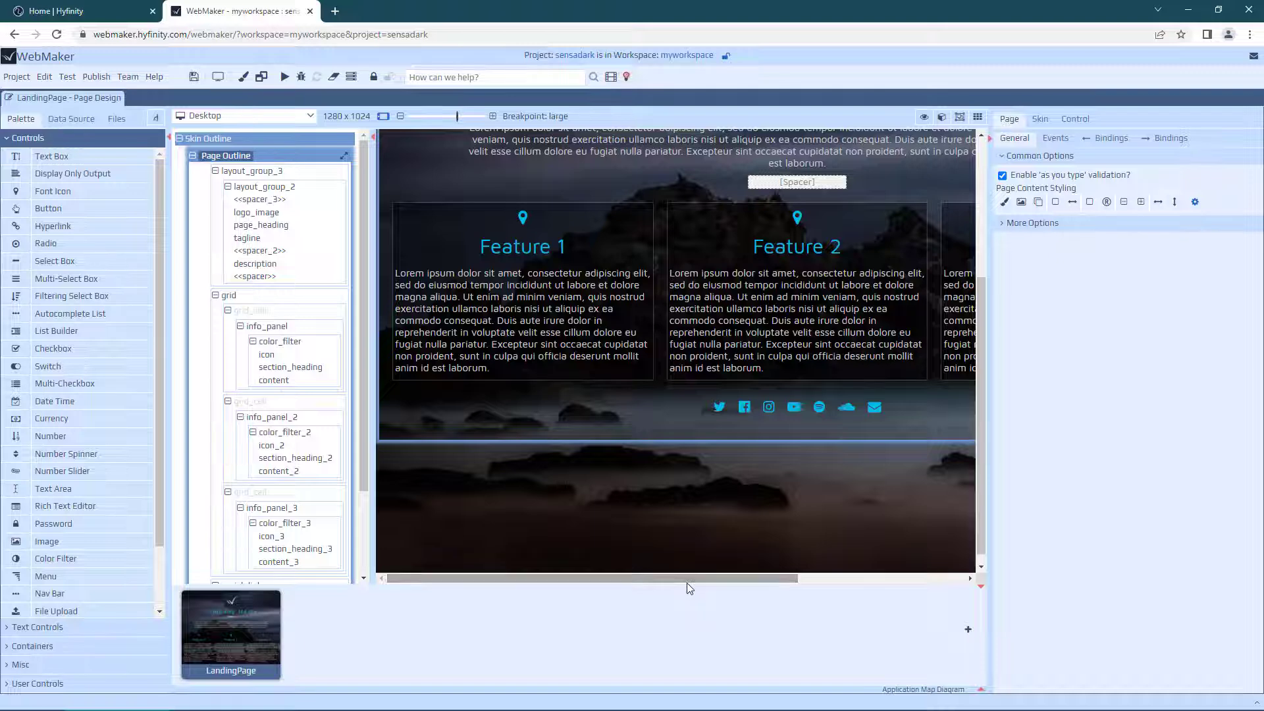
click(437, 117)
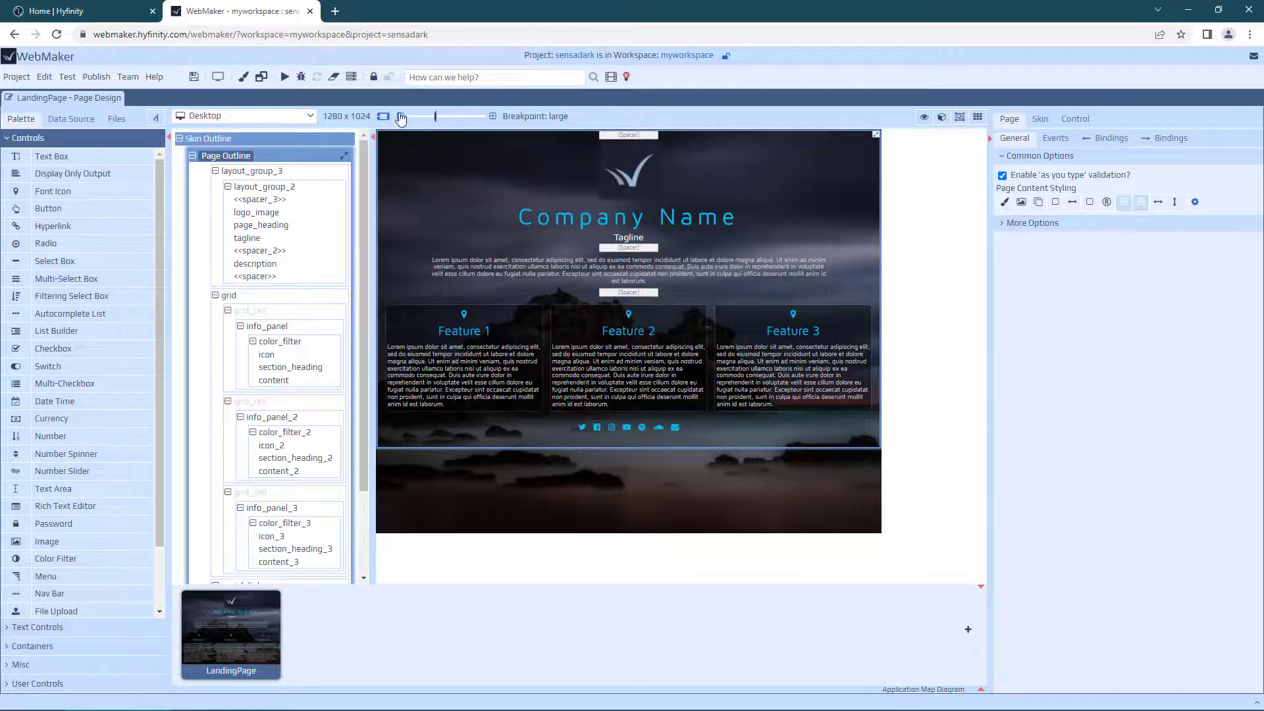
click(267, 122)
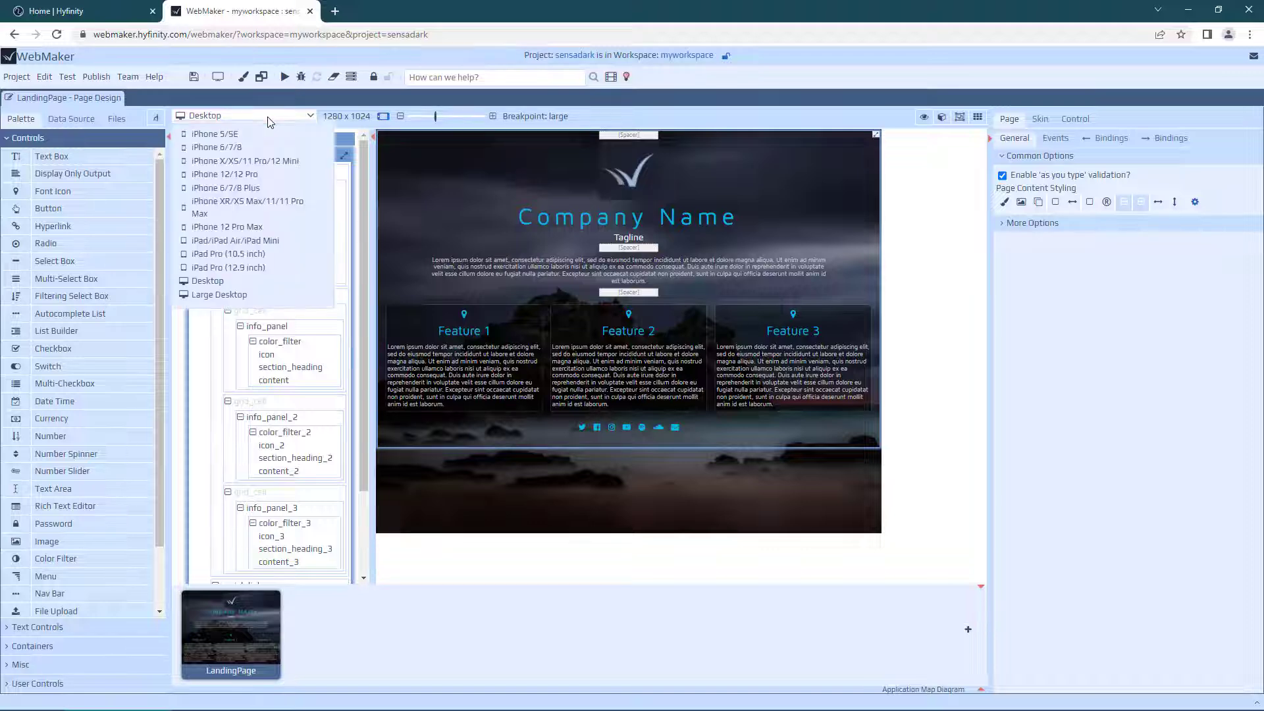
click(237, 144)
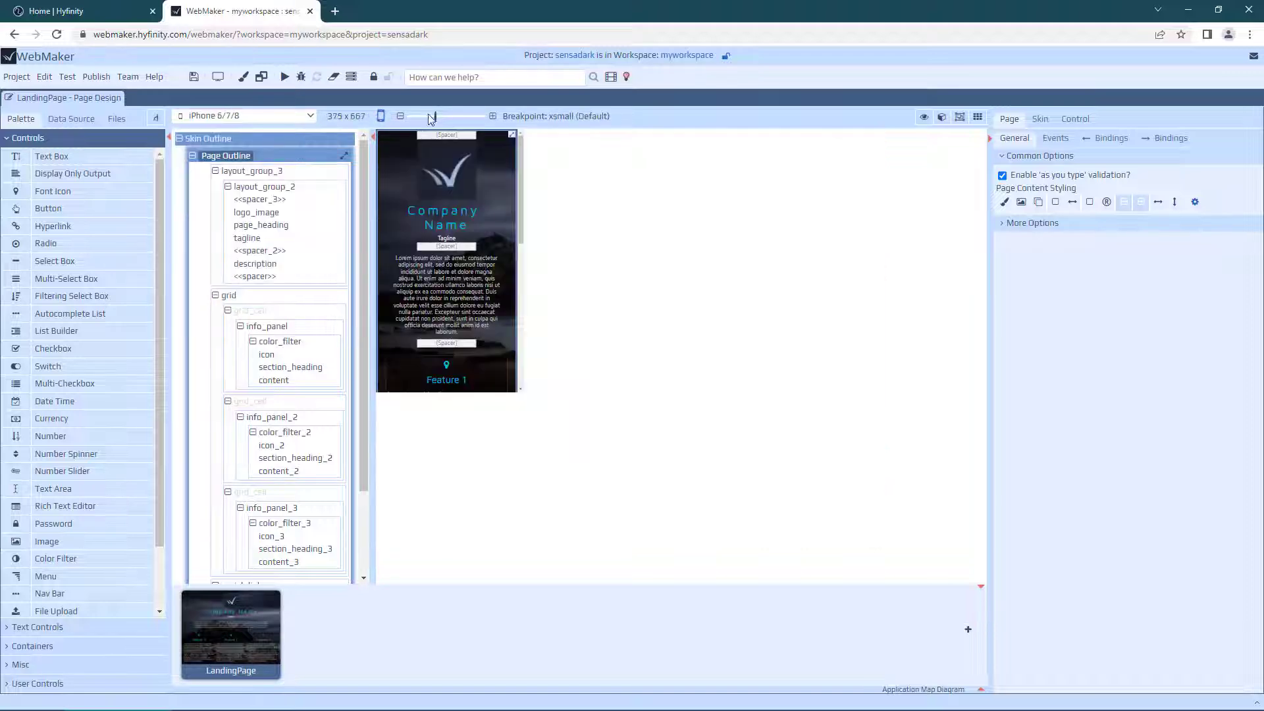
scroll(454, 198, down, 2)
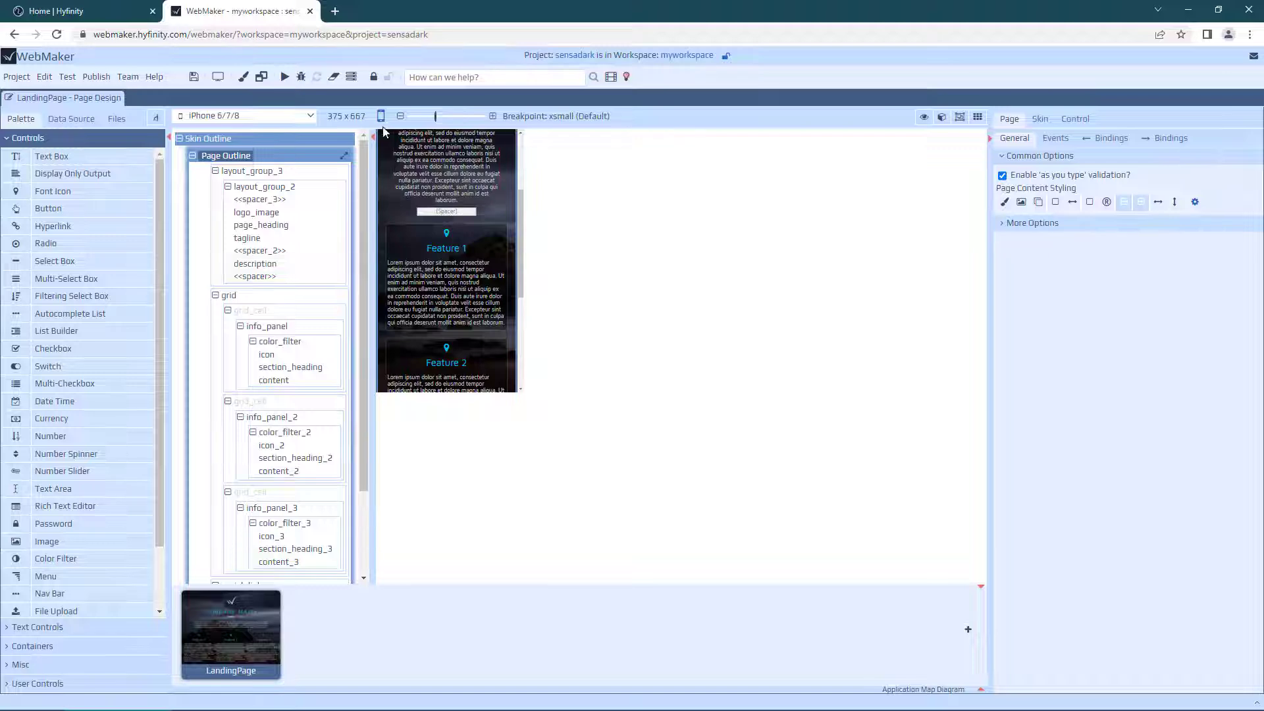
drag(435, 116, 463, 123)
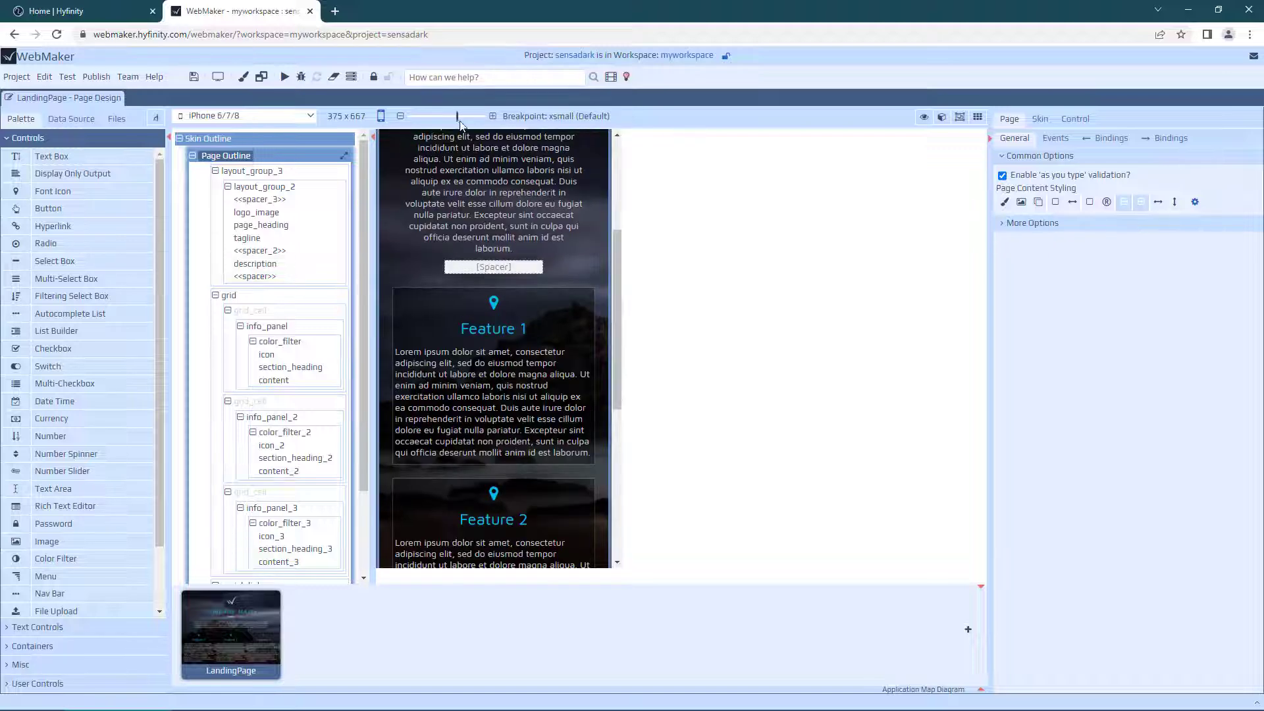
scroll(566, 273, down, 2)
scroll(530, 365, down, 4)
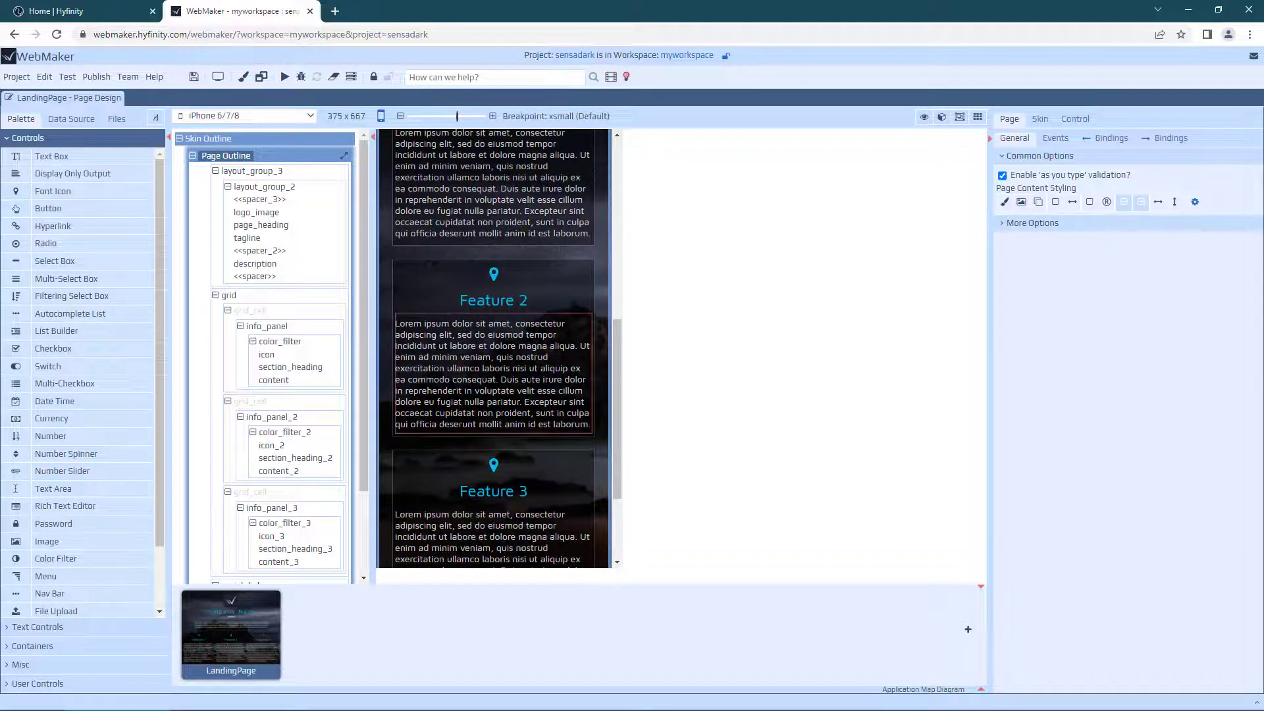
scroll(530, 365, up, 10)
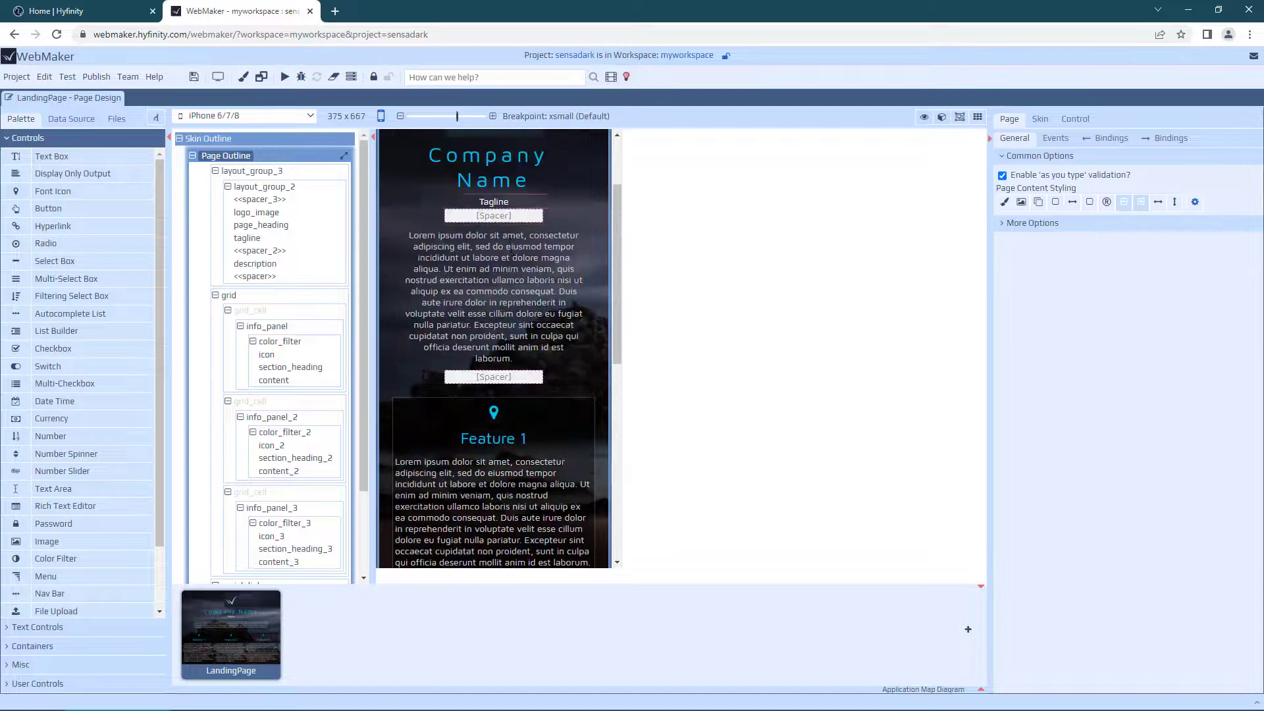
scroll(509, 309, down, 5)
scroll(509, 309, up, 8)
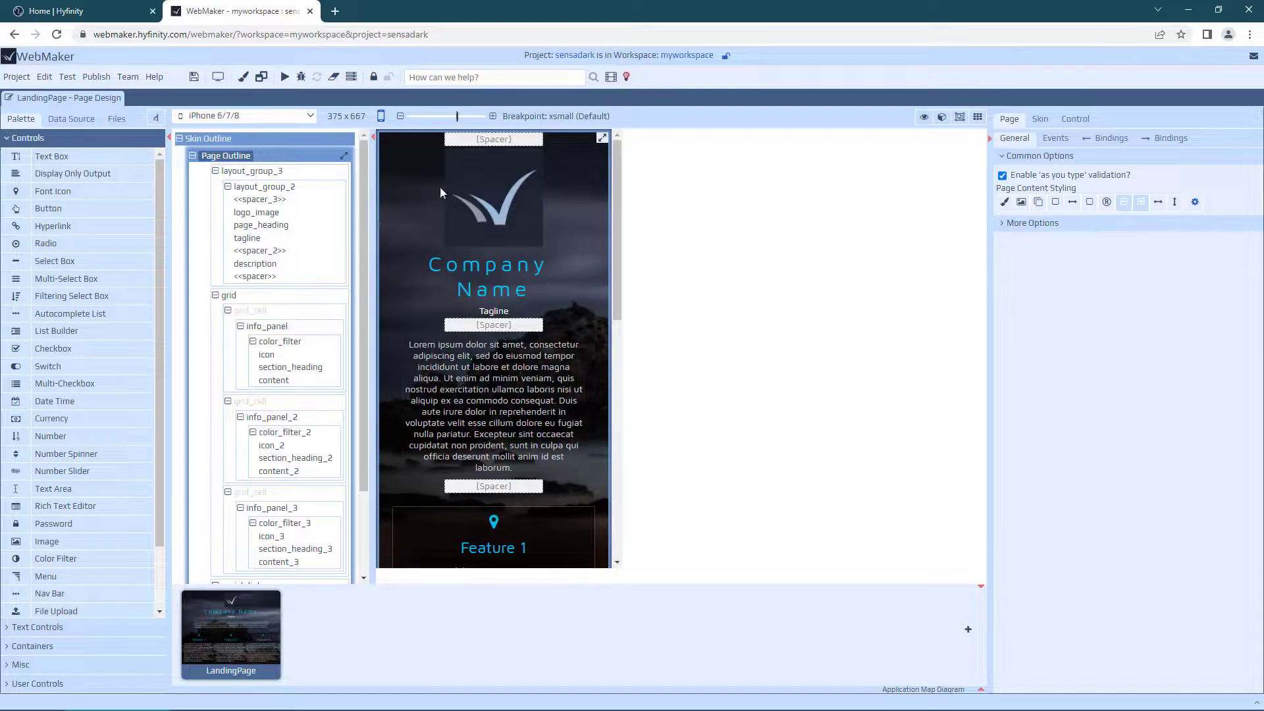
click(254, 116)
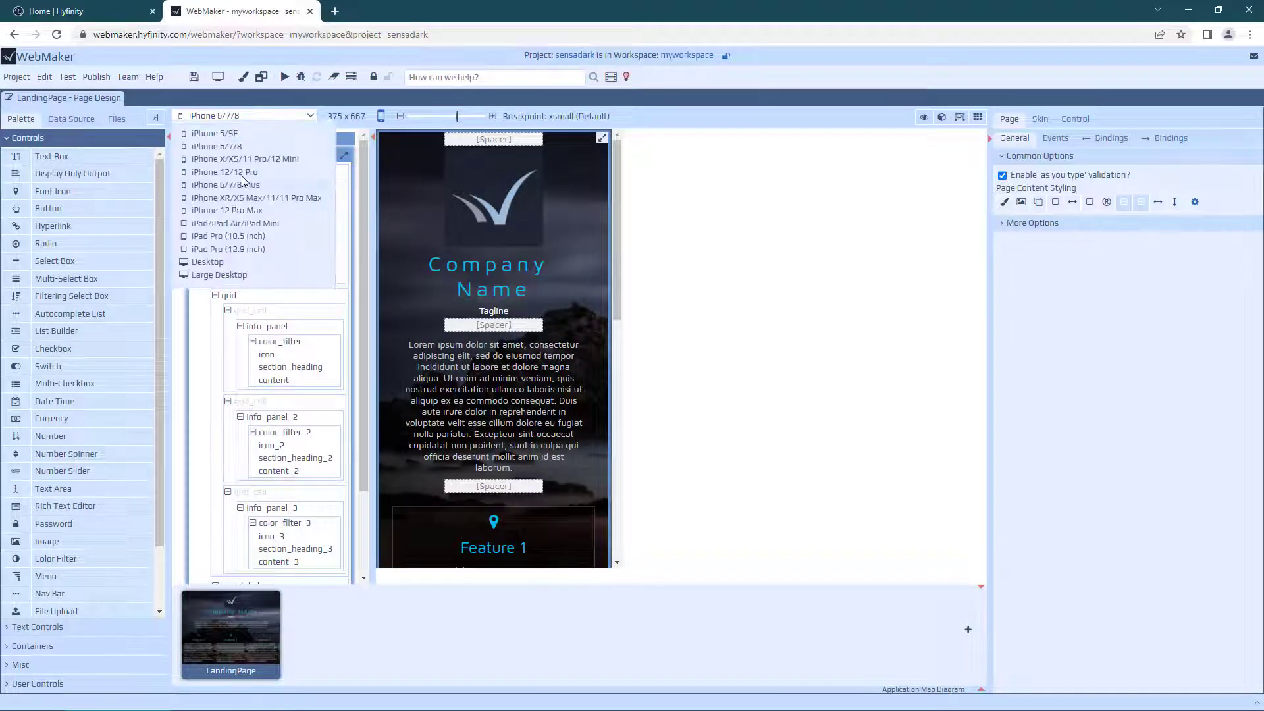
click(216, 264)
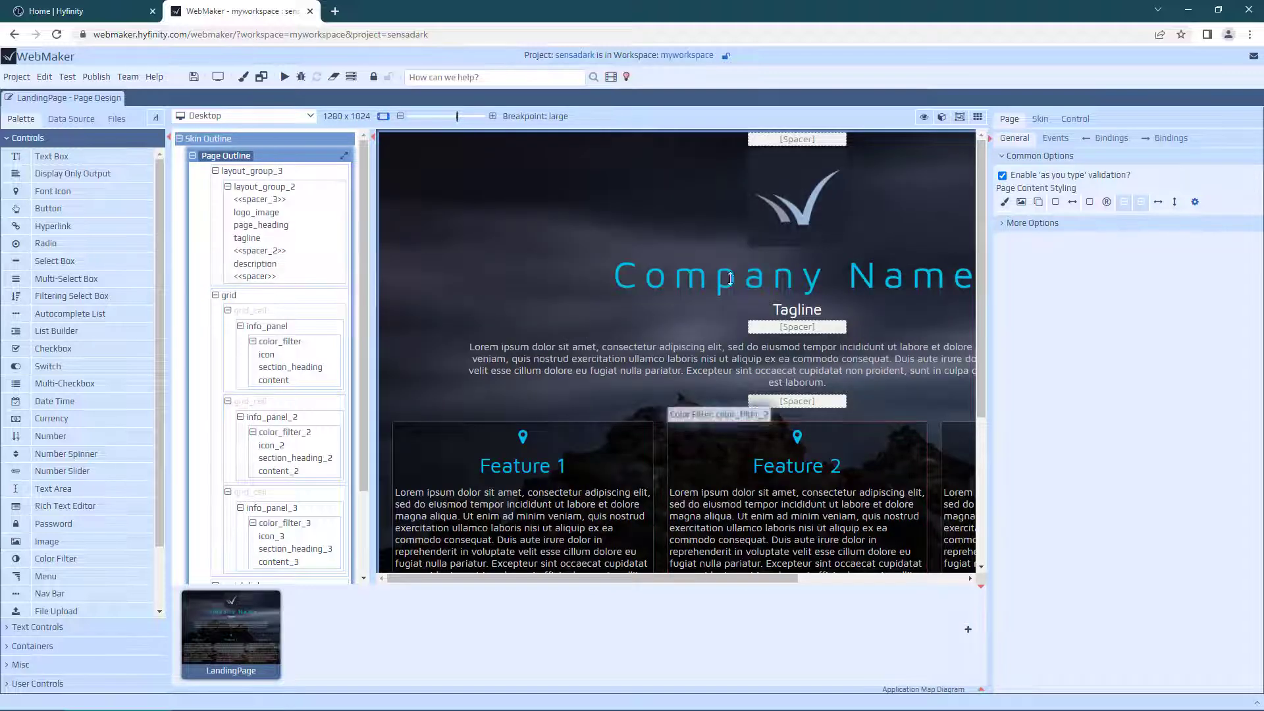
Change the Company Name heading to 'Sensadark'.
click(677, 288)
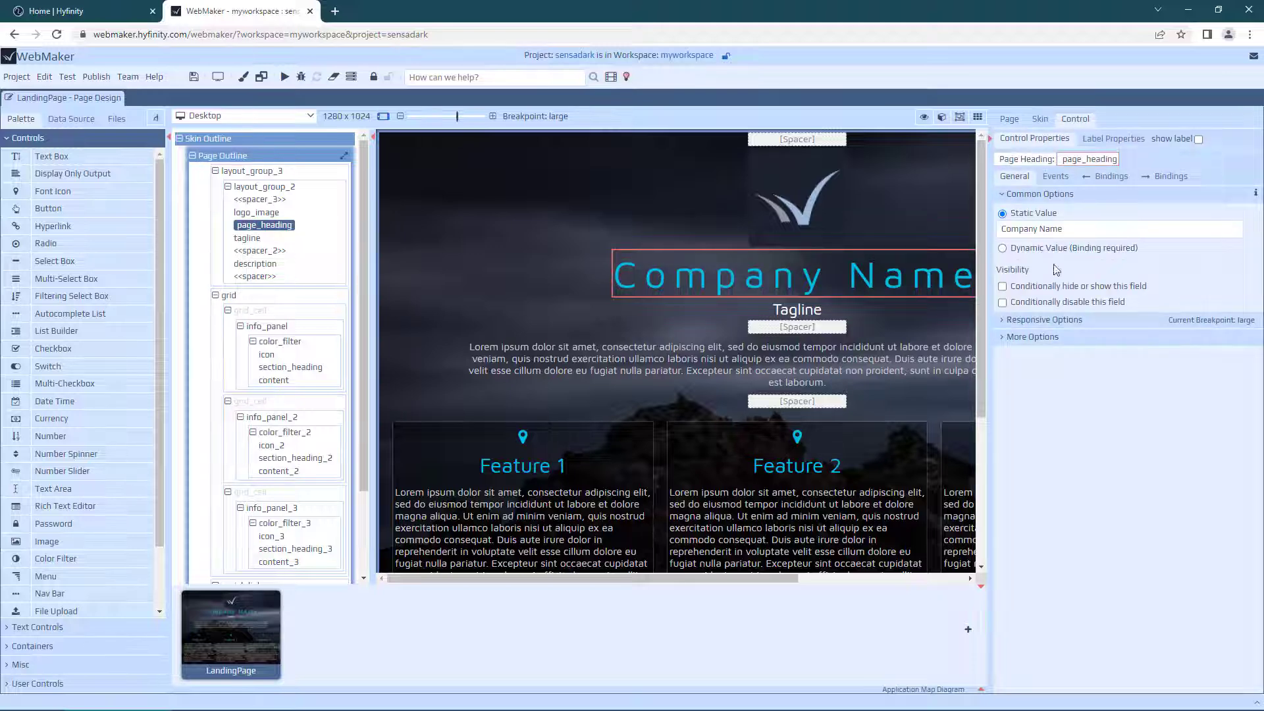
drag(1062, 229, 994, 229)
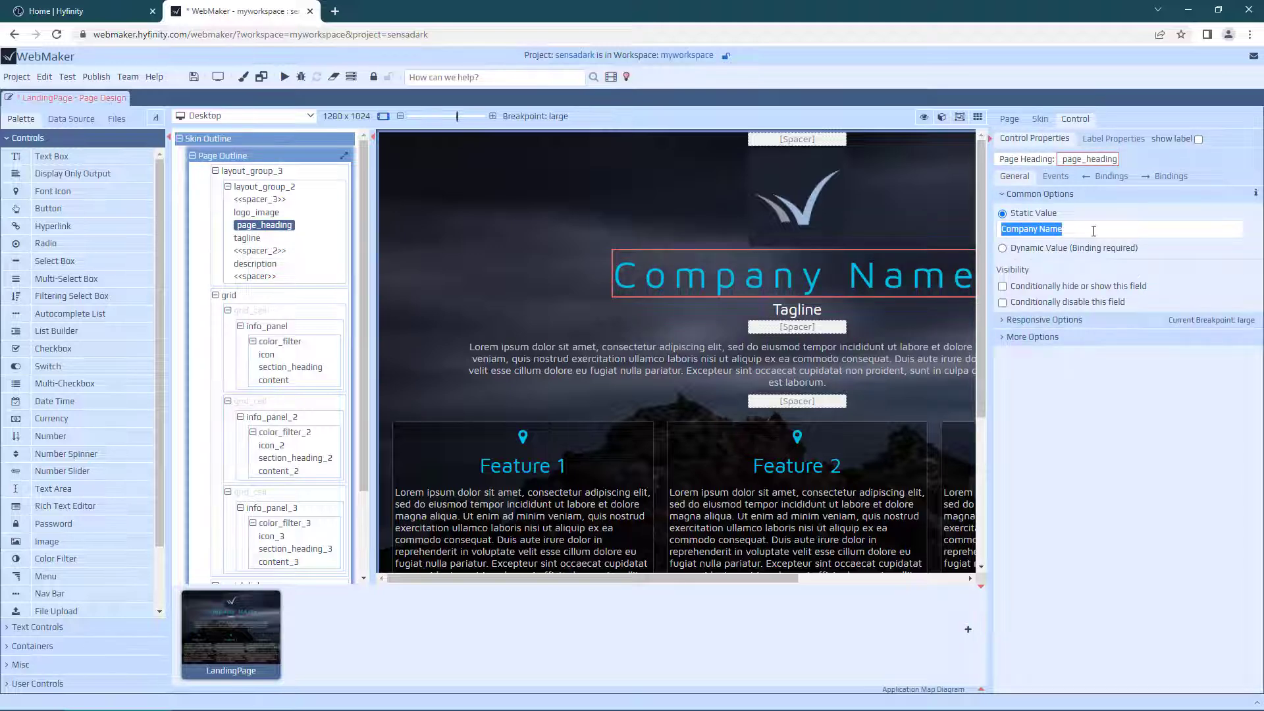
text(Sensadark)
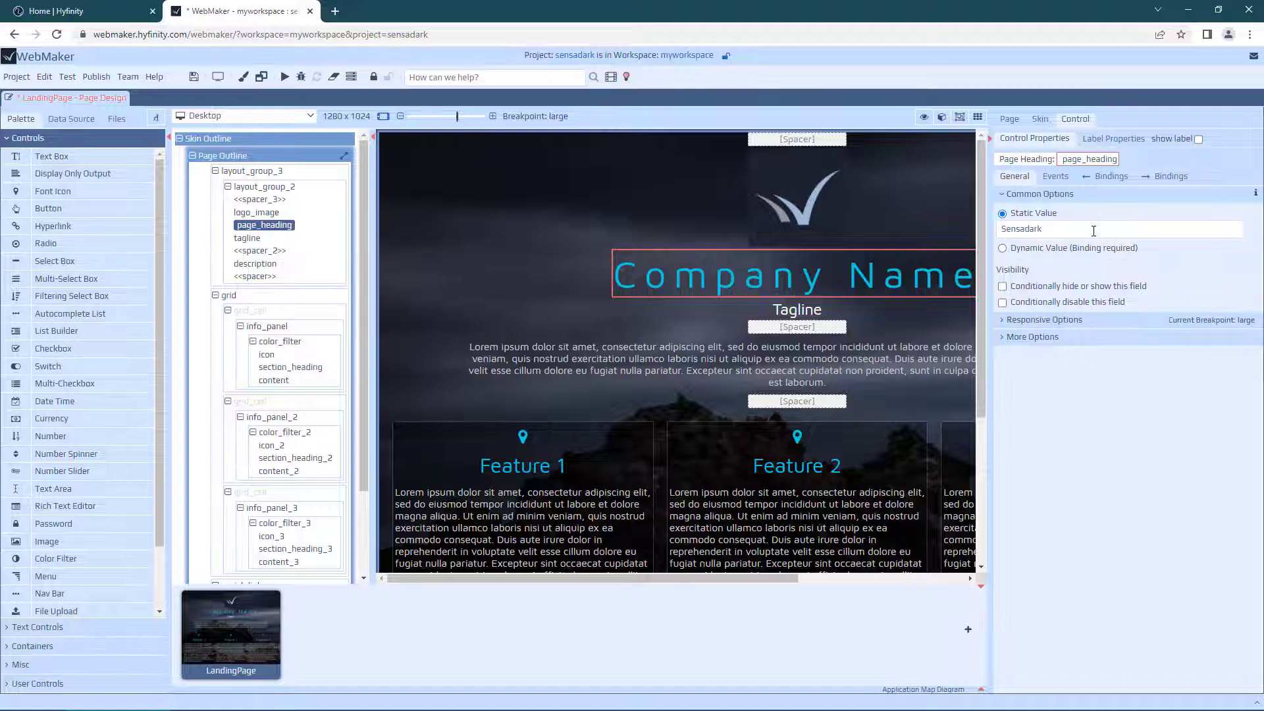
key(Tab)
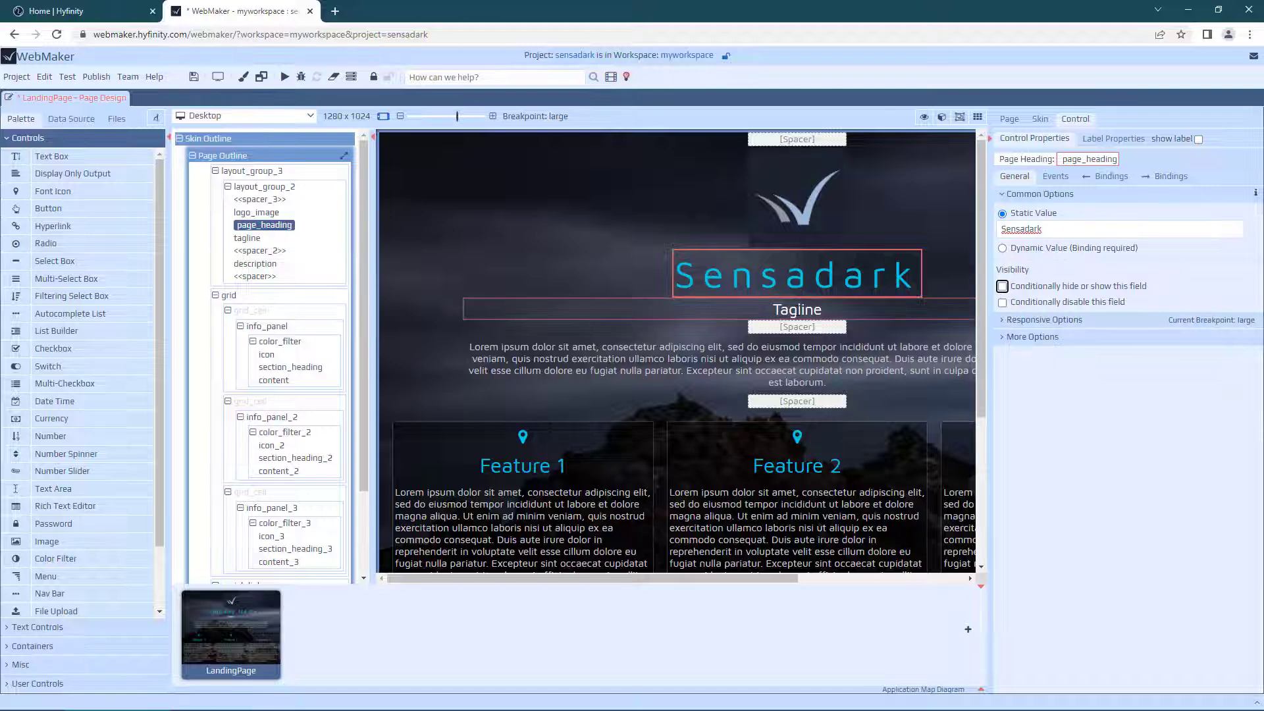
Set the tagline to 'Emotive EDM' with a capital E.
click(964, 309)
double_click(1058, 231)
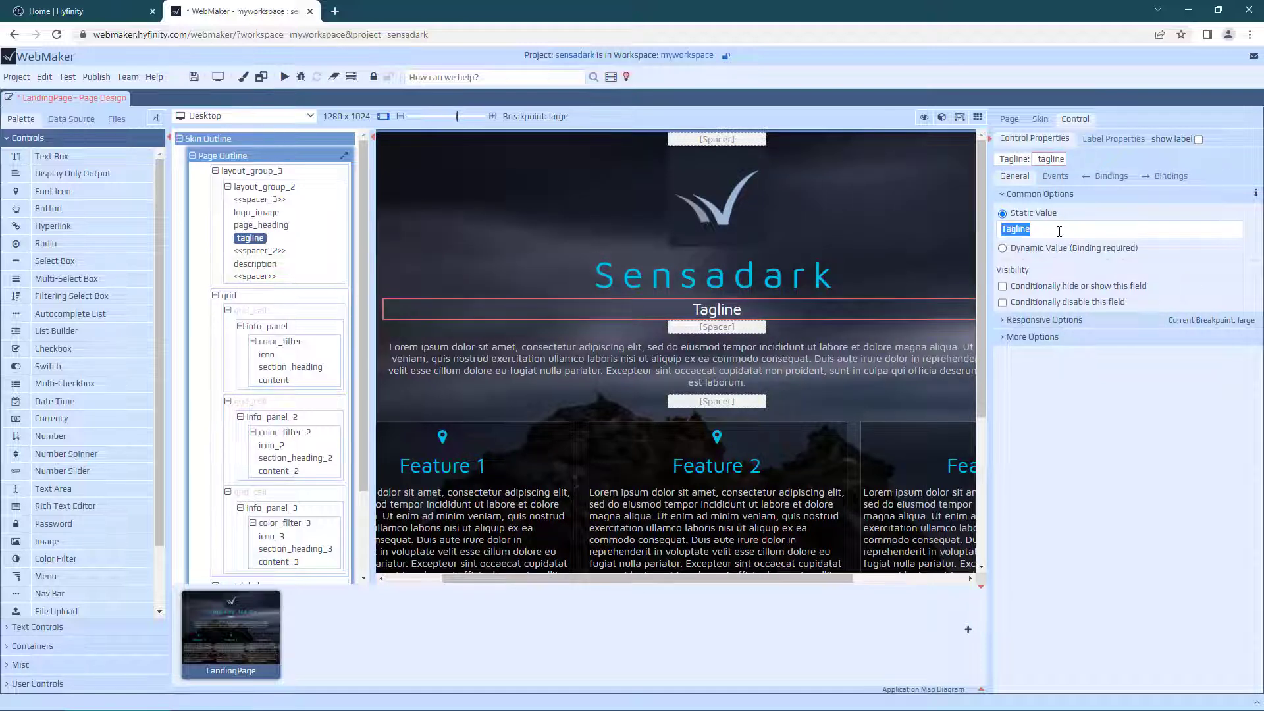
text(emotive EDM)
key(Tab)
click(1006, 230)
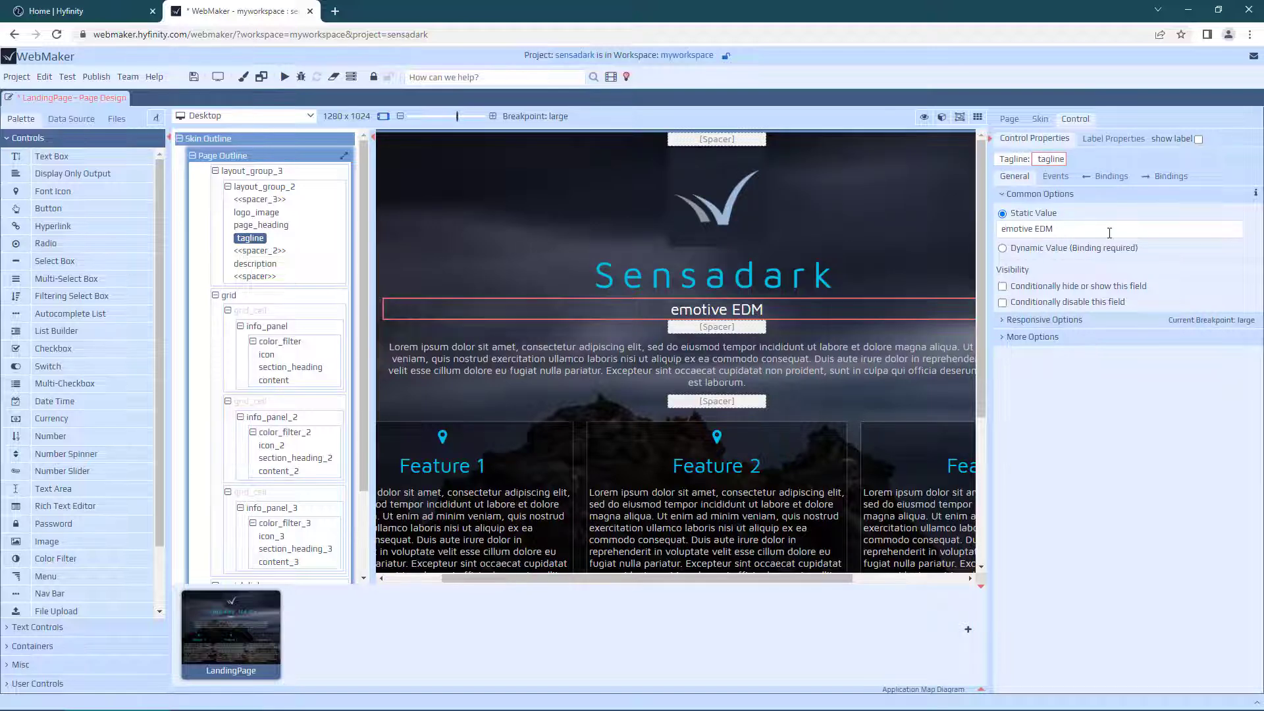
key(BackSpace)
text(E)
key(Tab)
Replace the Lorem ipsum description with the pasted Sensadark artist bio.
click(764, 354)
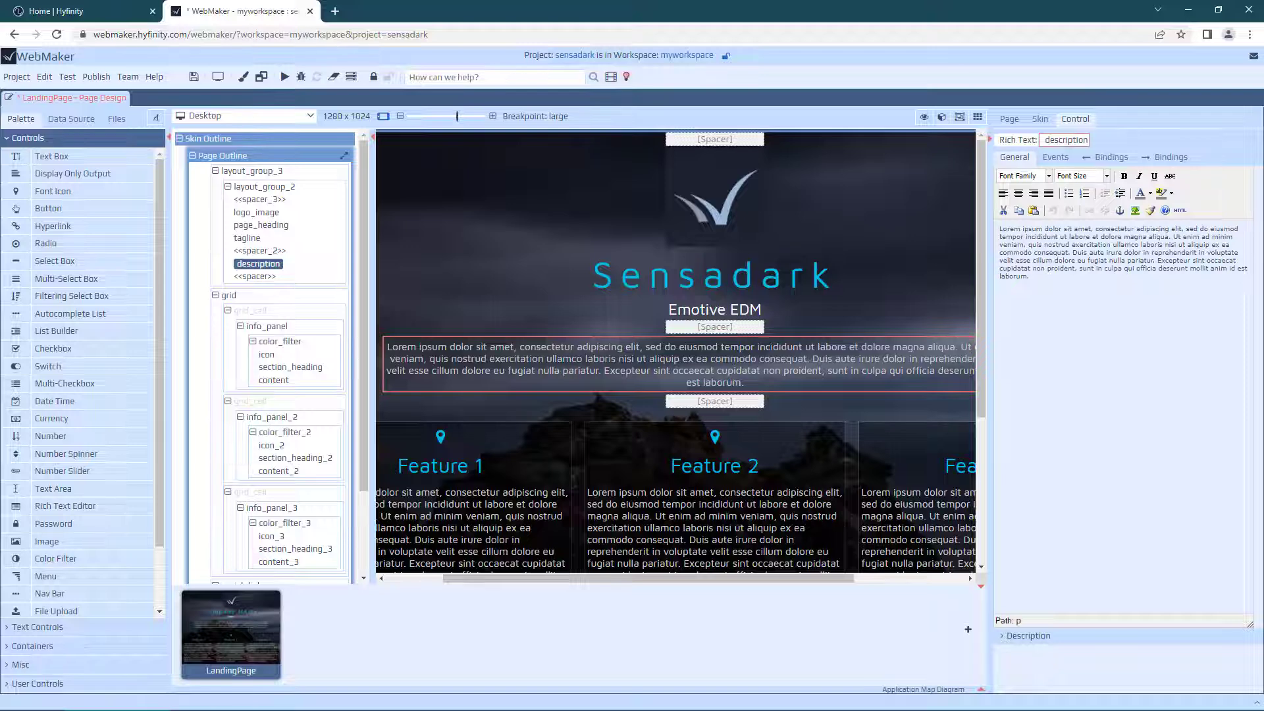
key(alt+Tab)
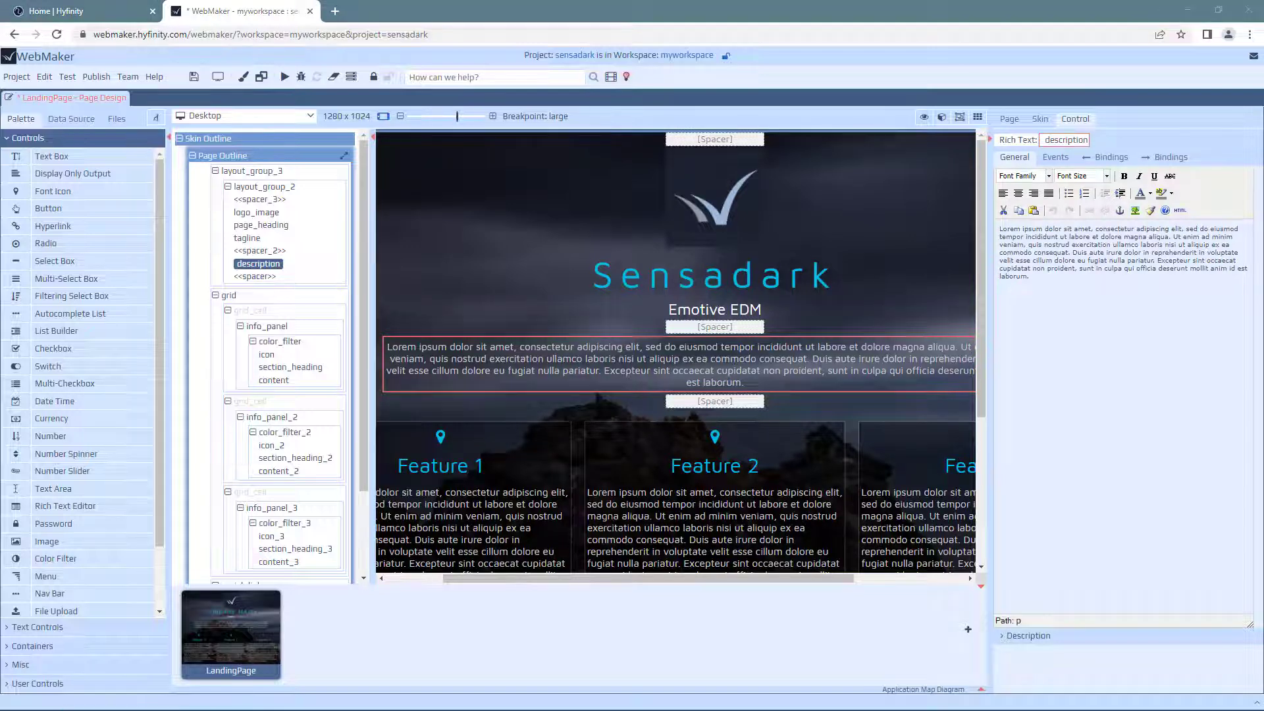
click(1095, 340)
key(ctrl+a)
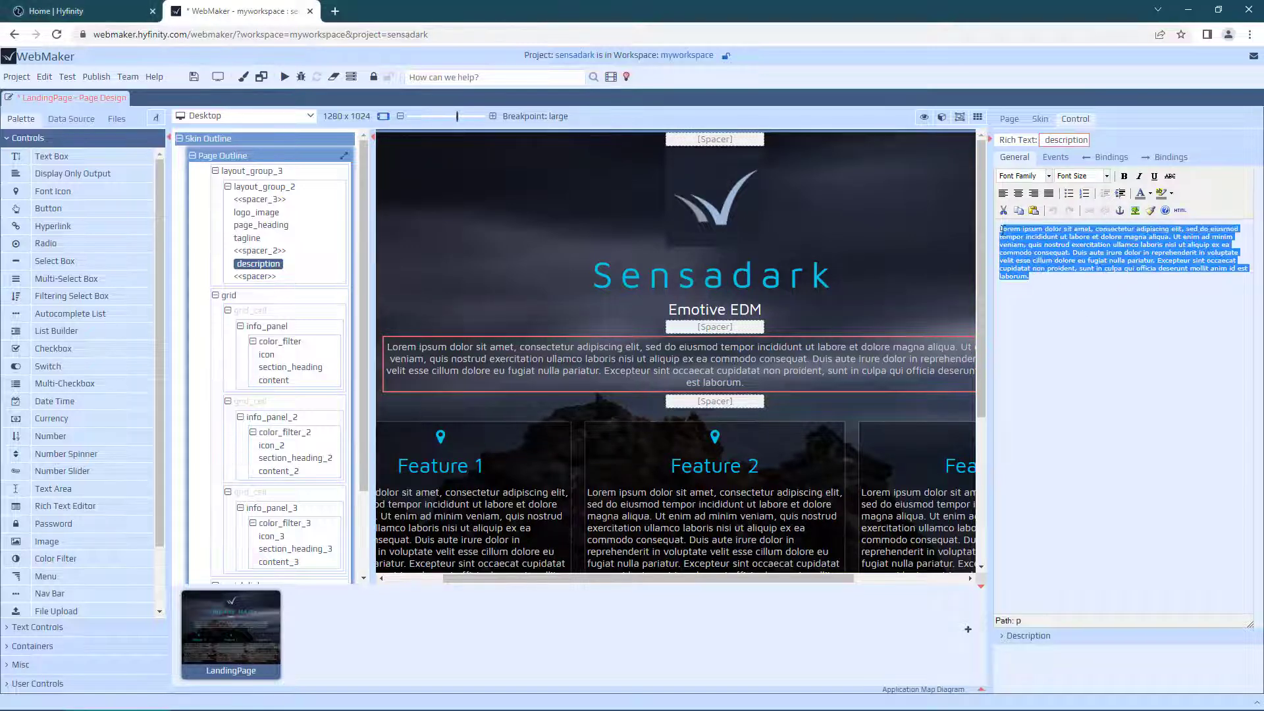
text(Hi, I'm Sensadark. I produce dark, emotive and atmospheric EDM and some of my tracks have been featured on BBC Introducing. I produce deep, dark and moody beats within the Deep and Tech House genres, with the occasional deviation into Techno, Electro and Big Room. My productions use emulators for classic, analogue synths and you usually have to wait for the best parts :) Enjoy <3.)
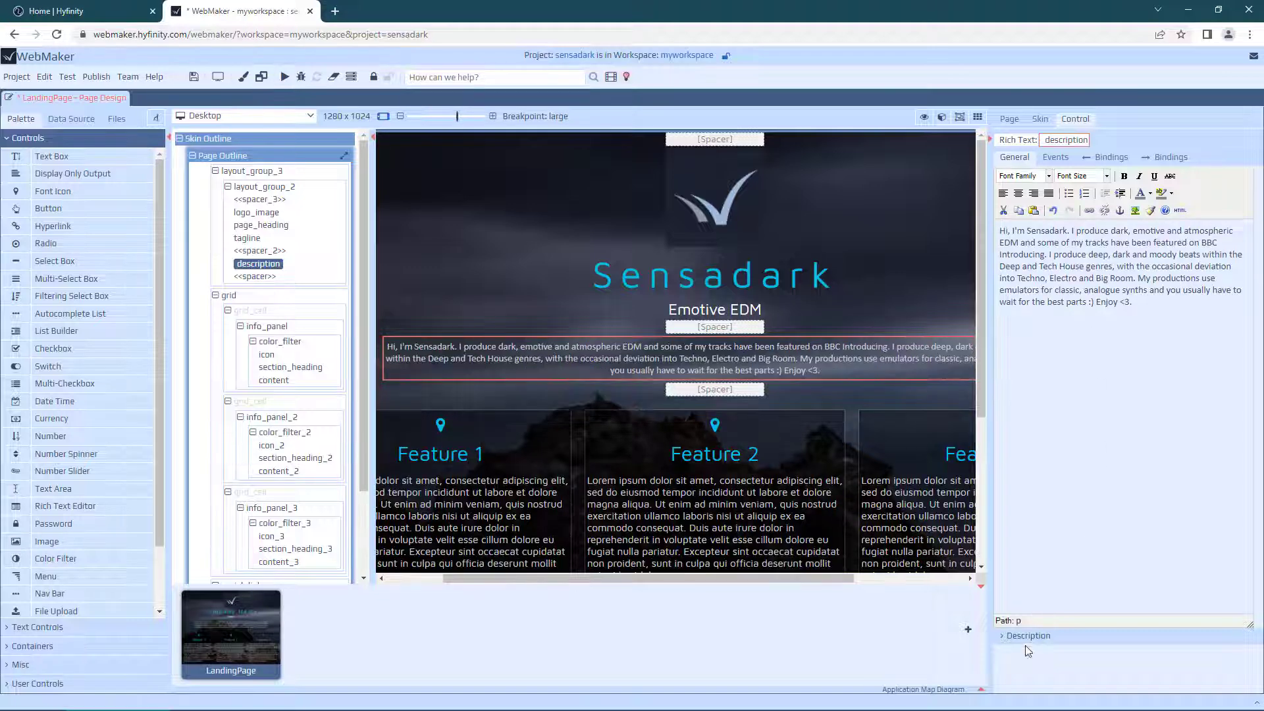
click(542, 279)
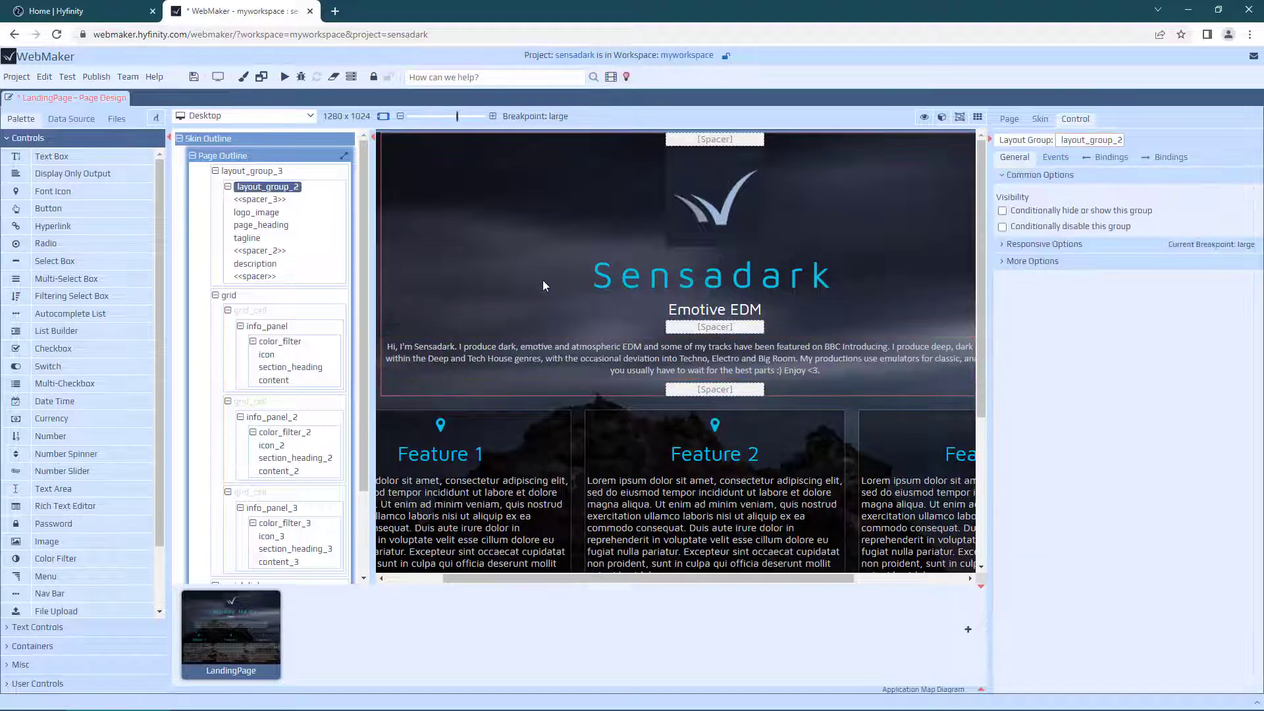
Upload sensadark_logo.png to the images folder and use it as the logo_image source.
click(708, 179)
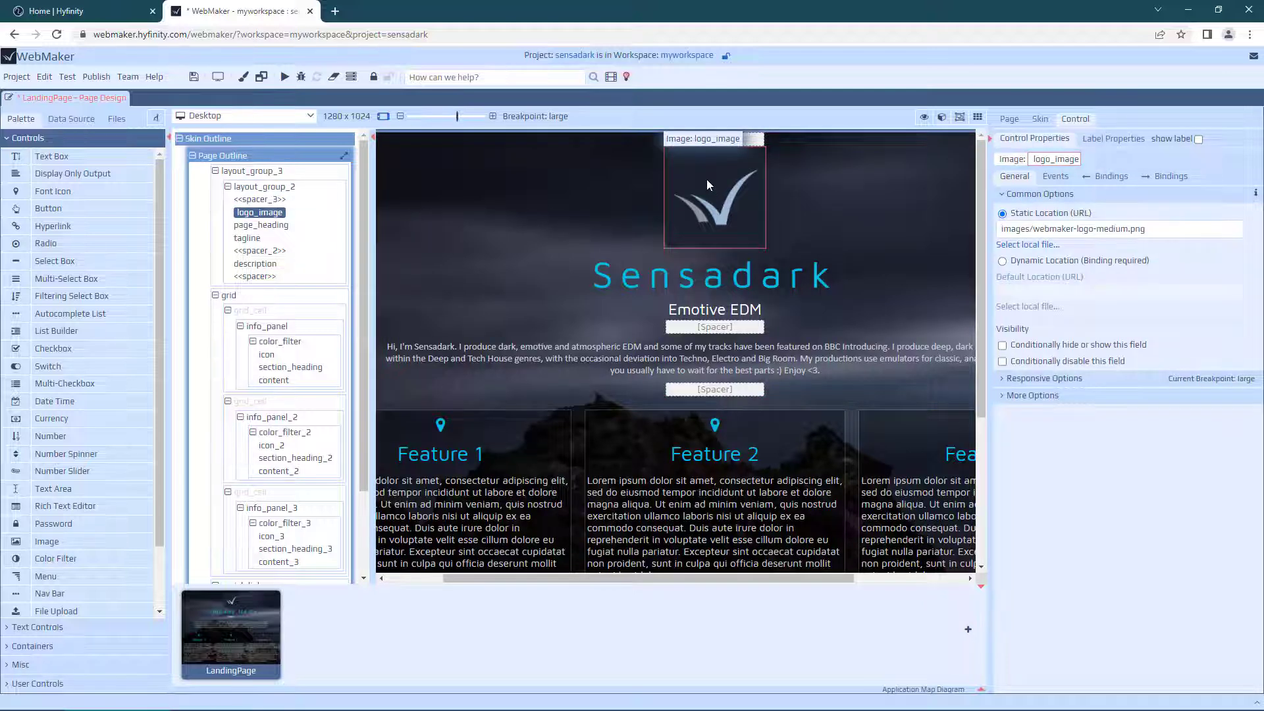
click(1031, 245)
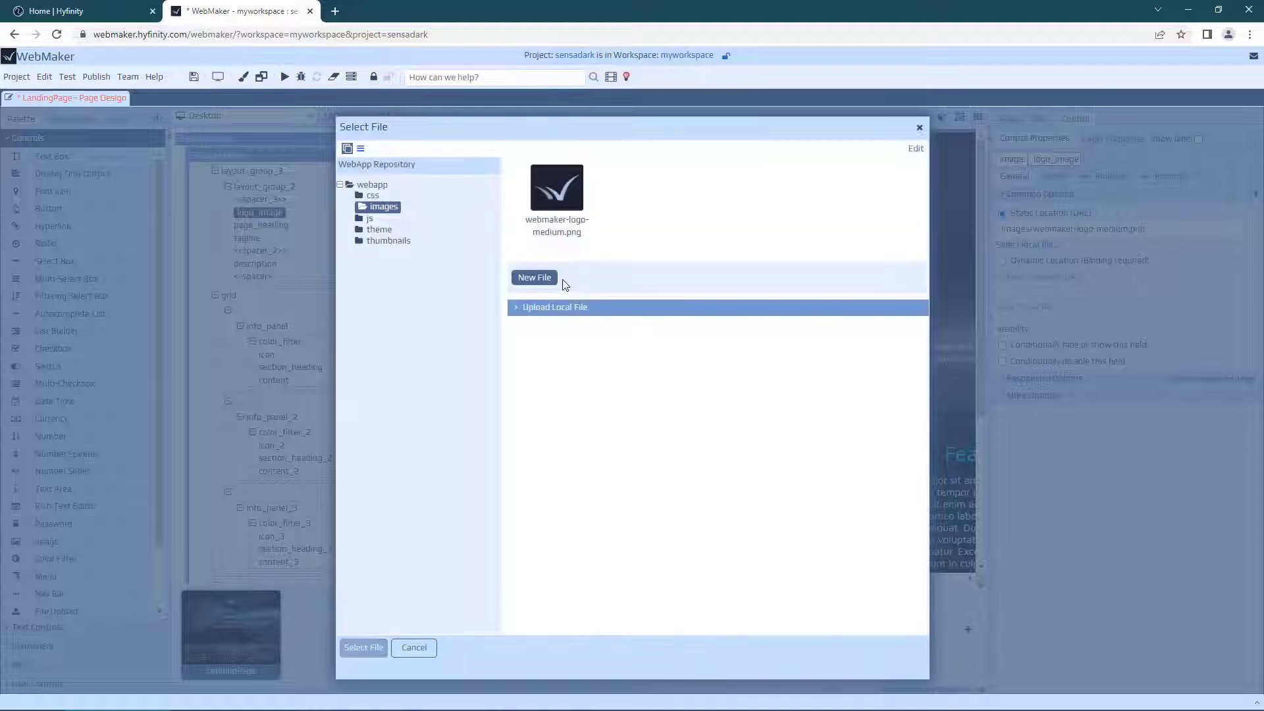
click(525, 311)
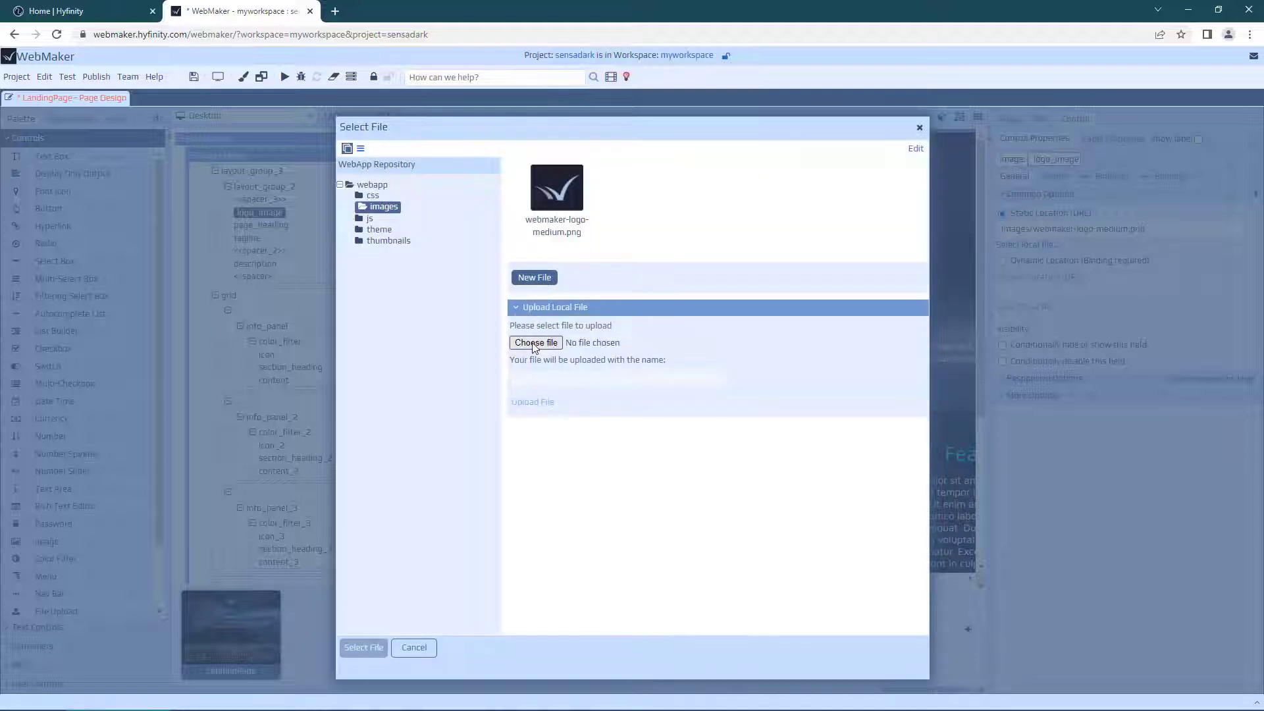
click(533, 343)
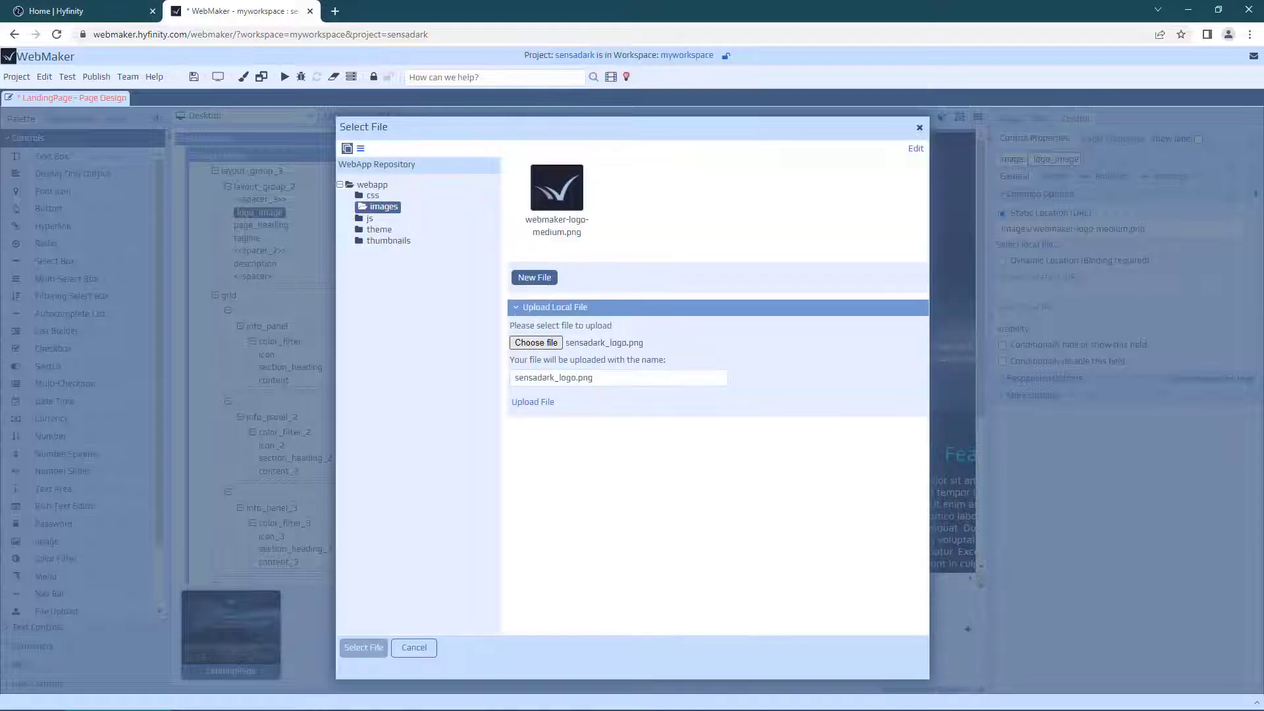
click(542, 403)
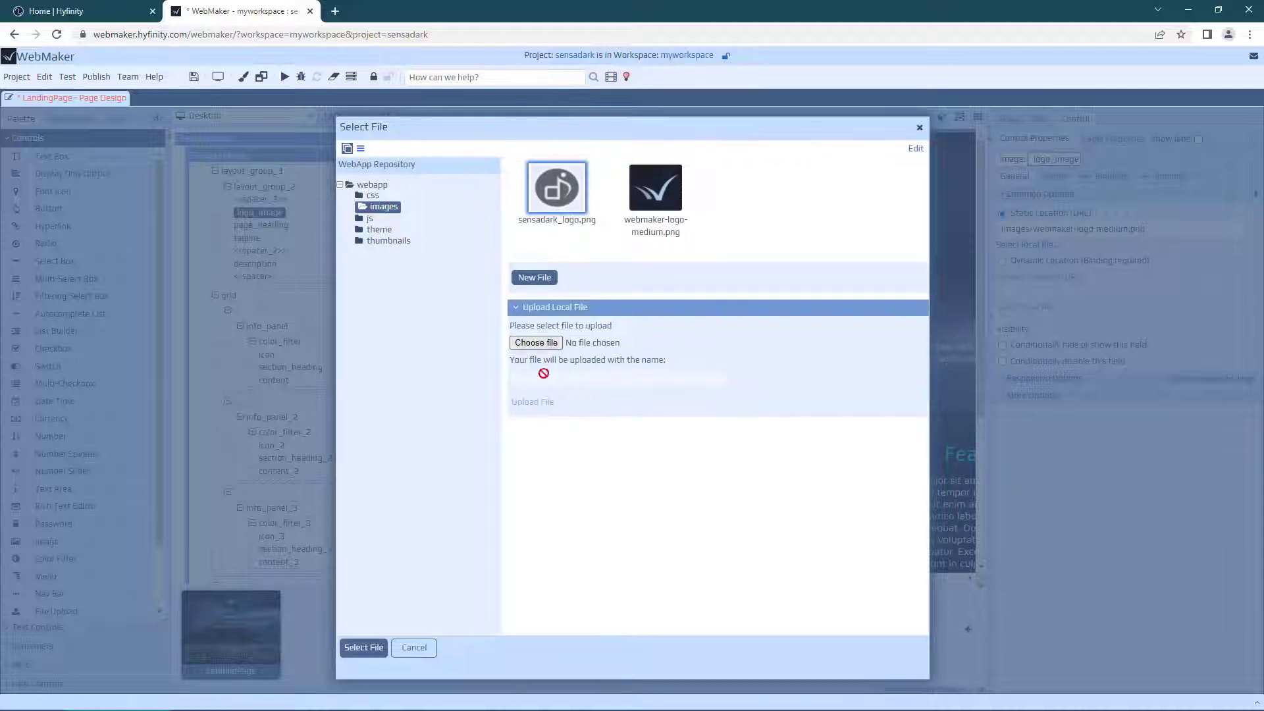
click(351, 649)
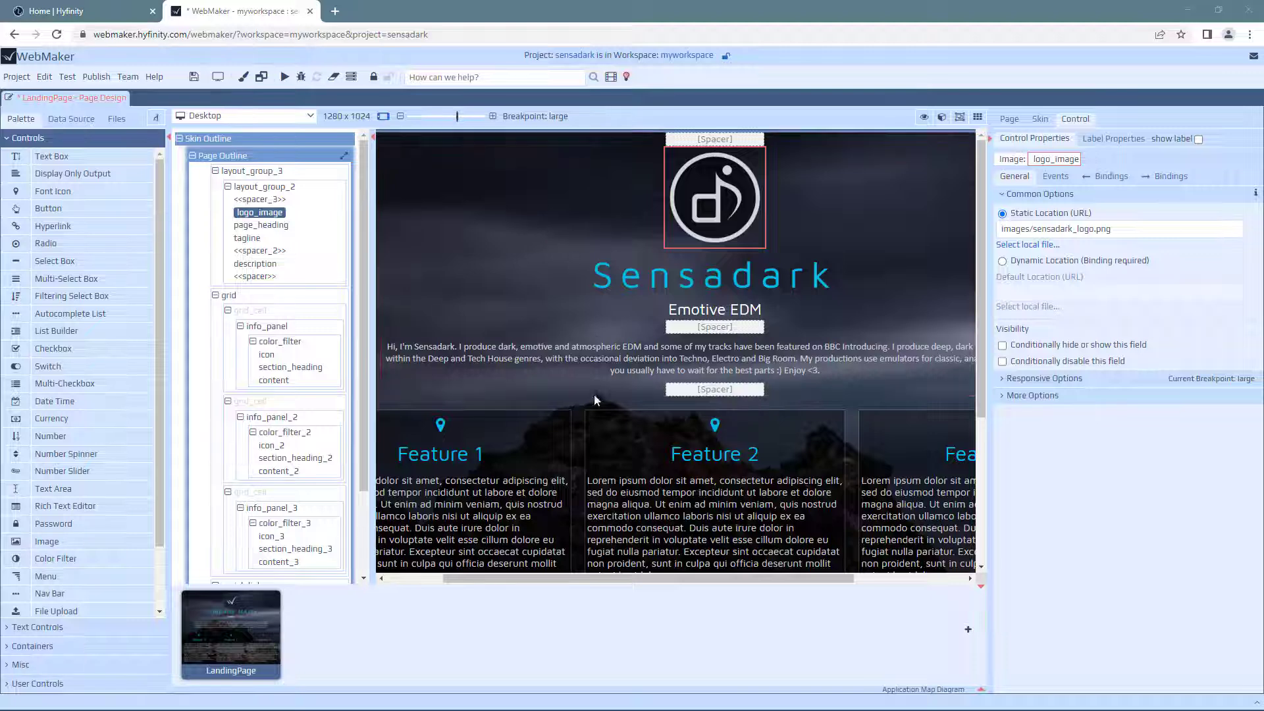
scroll(956, 435, down, 3)
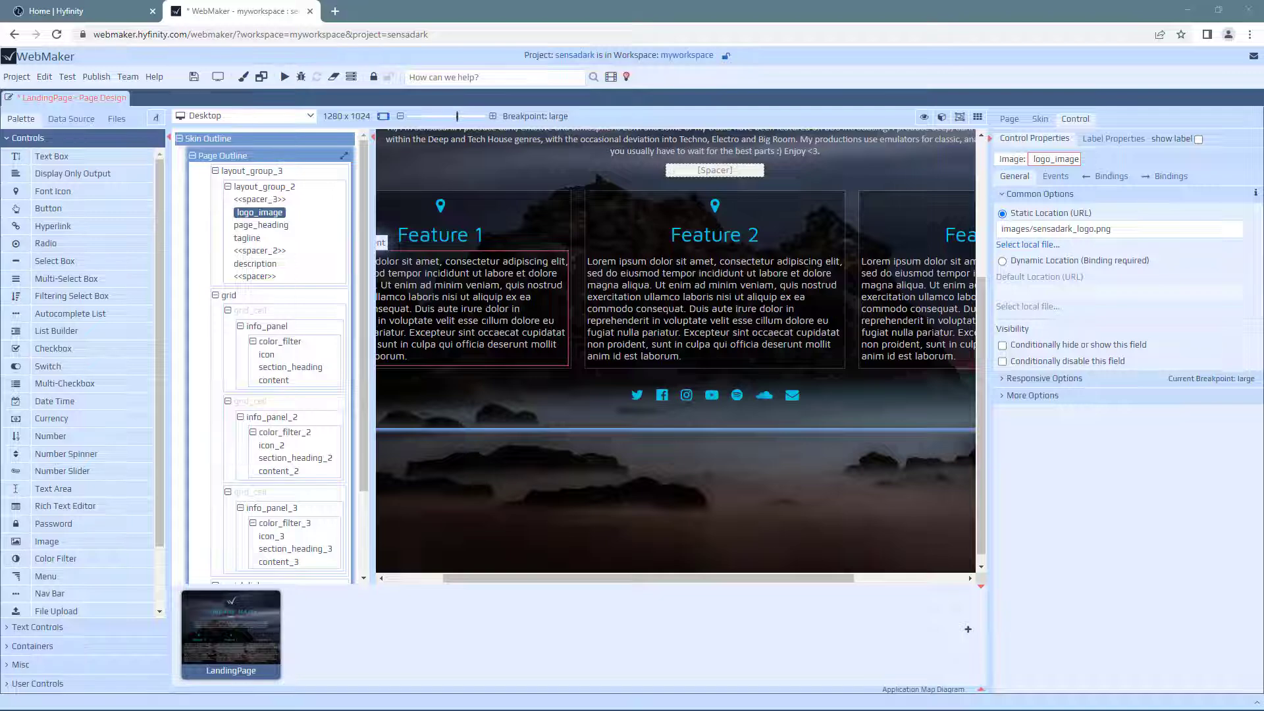
Open soundcloud.com/sensadark in a new tab, accept cookies, and return to WebMaker.
click(336, 12)
text(https://soundcloud.com/sensadark)
key(Return)
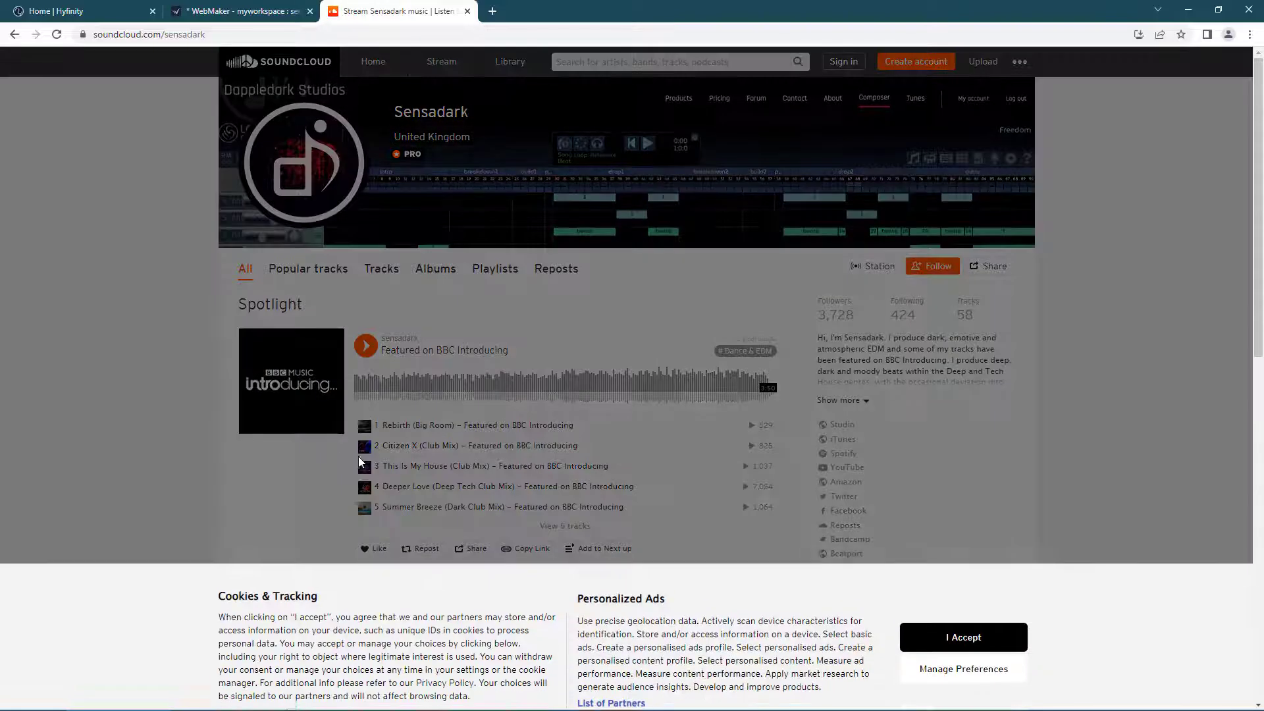
click(957, 610)
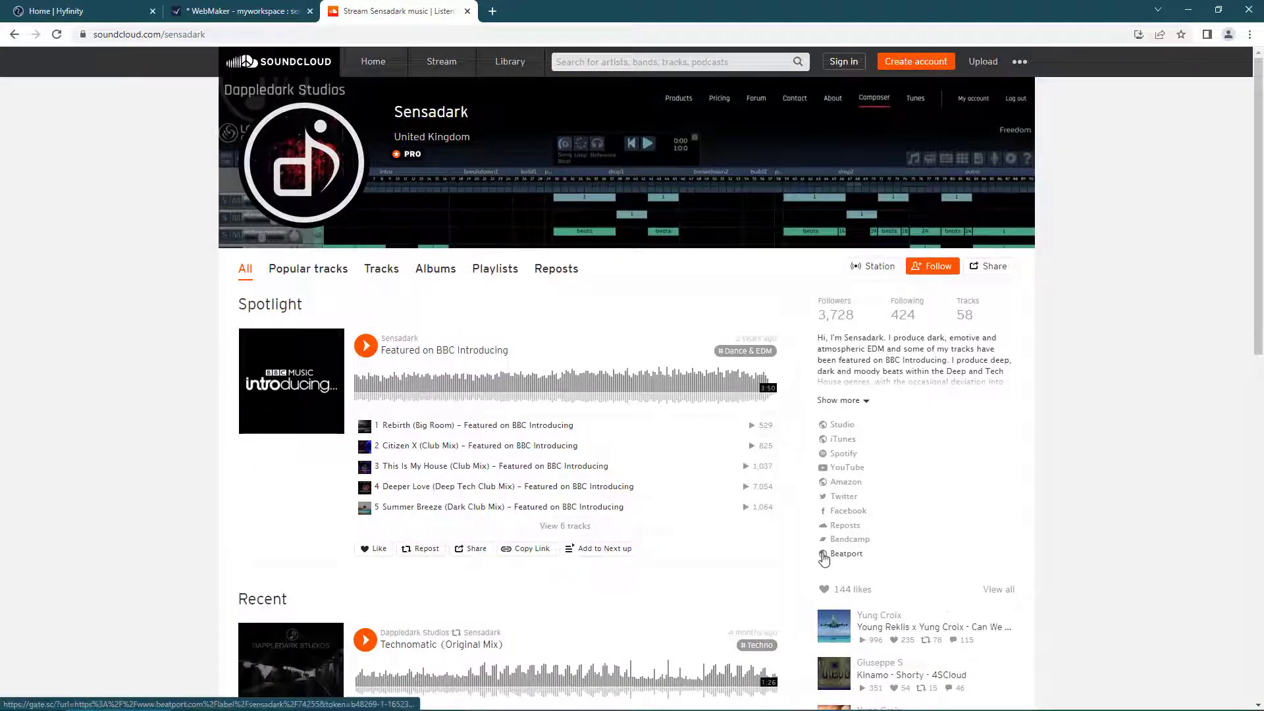
key(ctrl+shift+Tab)
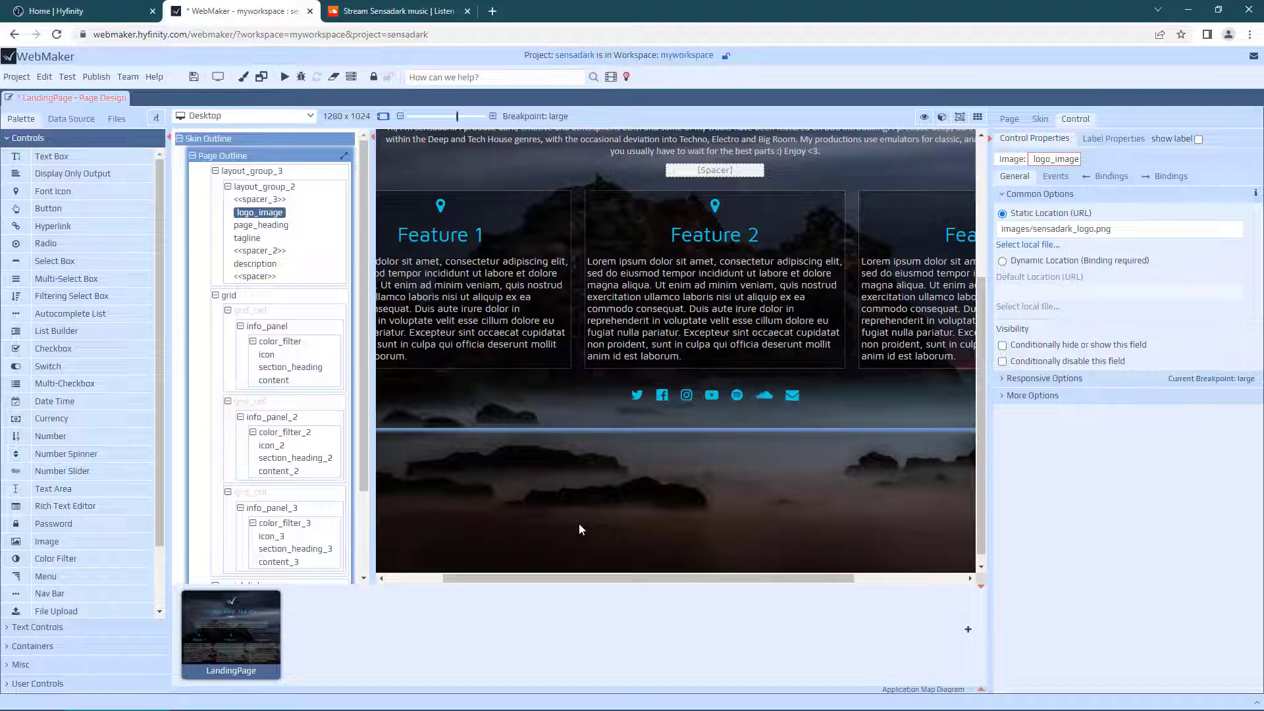
Place an Embed control beneath Feature 1's text, select its embed_content, then return to SoundCloud.
scroll(117, 438, down, 2)
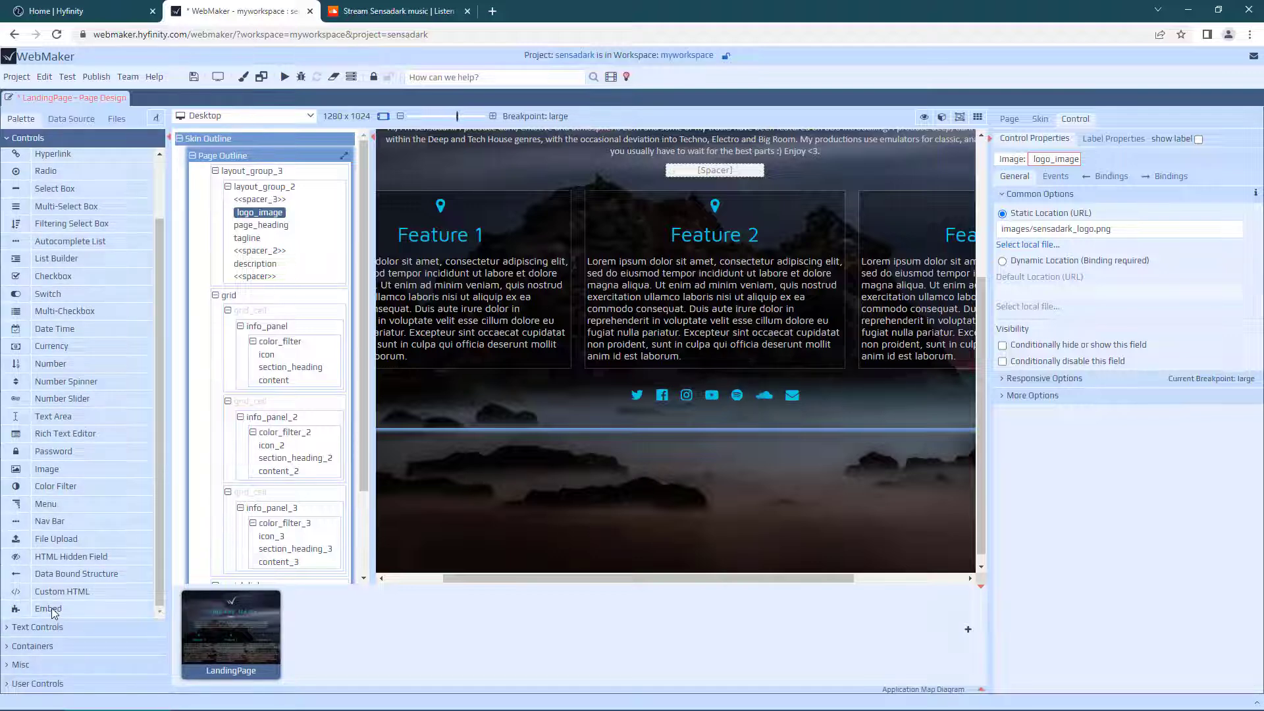
drag(47, 610, 454, 349)
drag(449, 579, 393, 579)
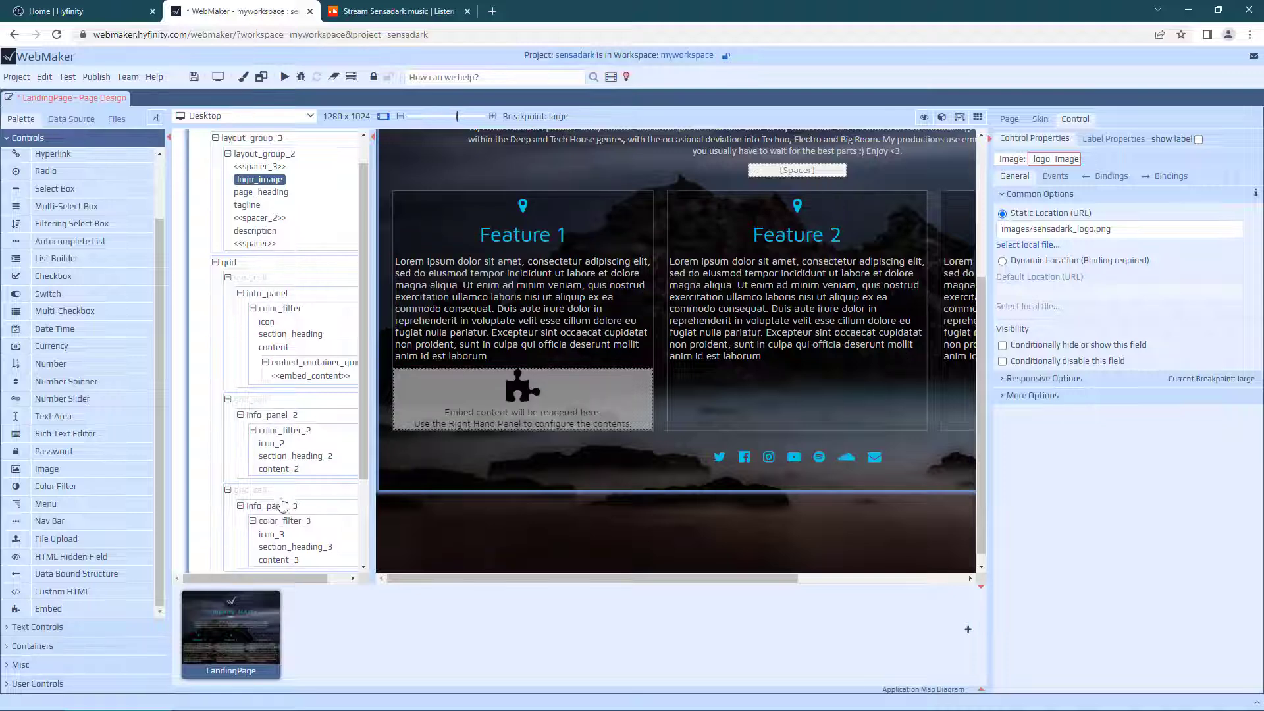
scroll(324, 428, down, 3)
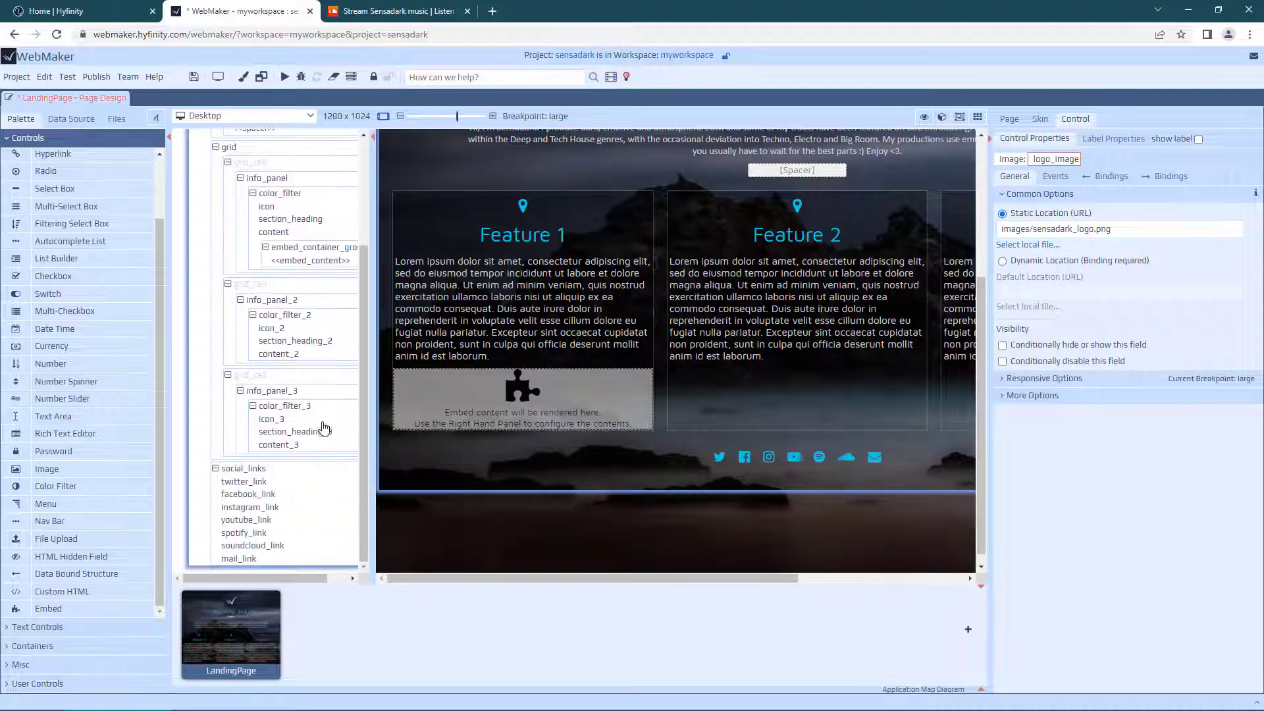
click(297, 260)
click(394, 12)
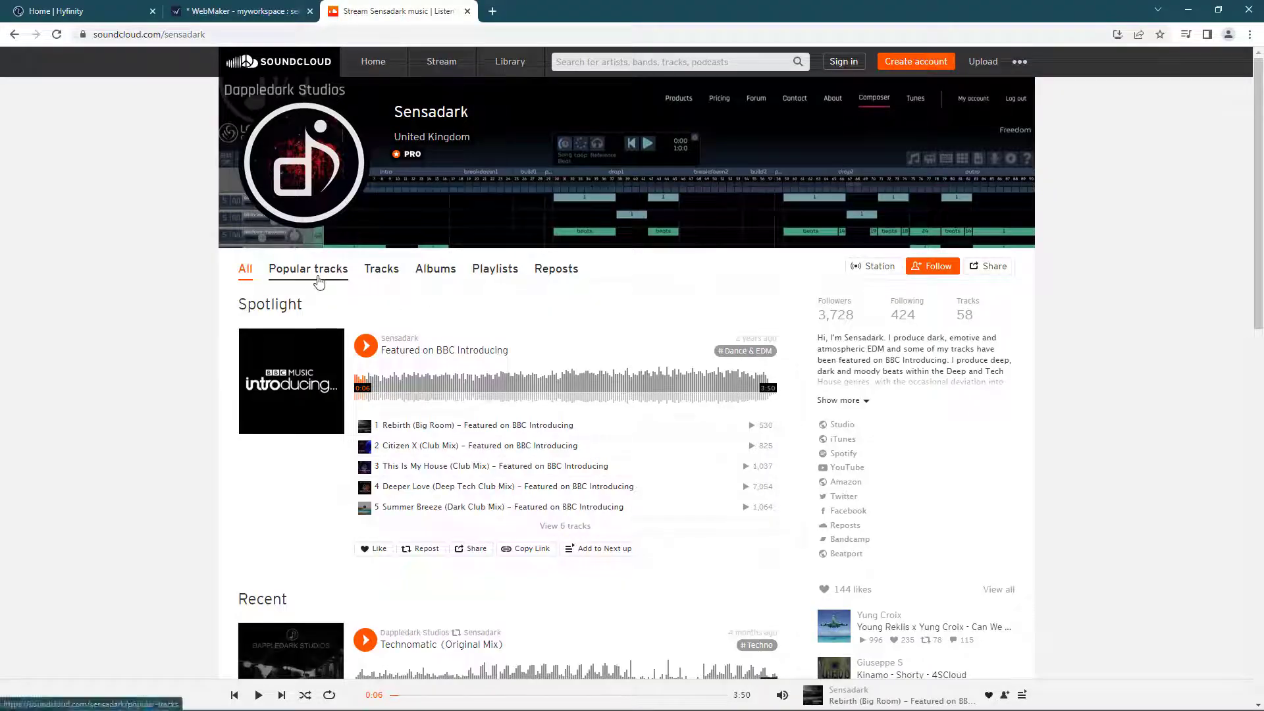
Select the Embed code for Rebirth (Big Room) from Sensadark's popular tracks.
click(327, 265)
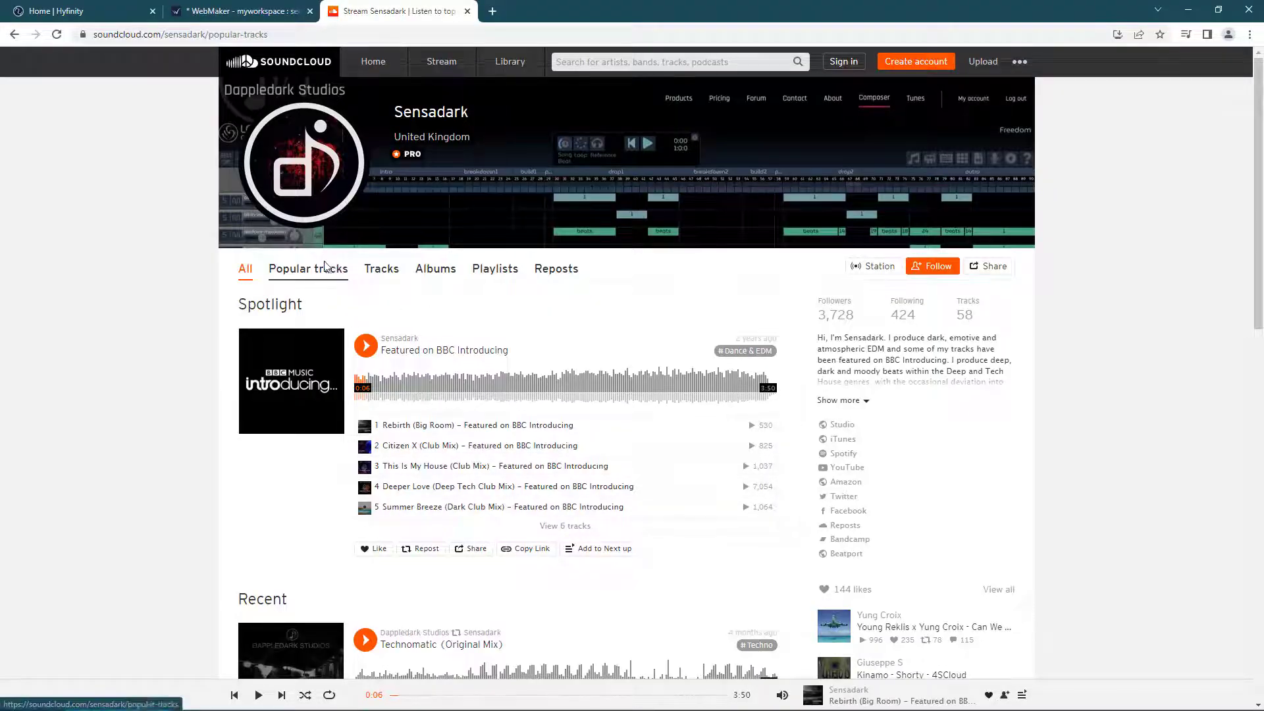
scroll(424, 503, down, 2)
scroll(424, 503, down, 3)
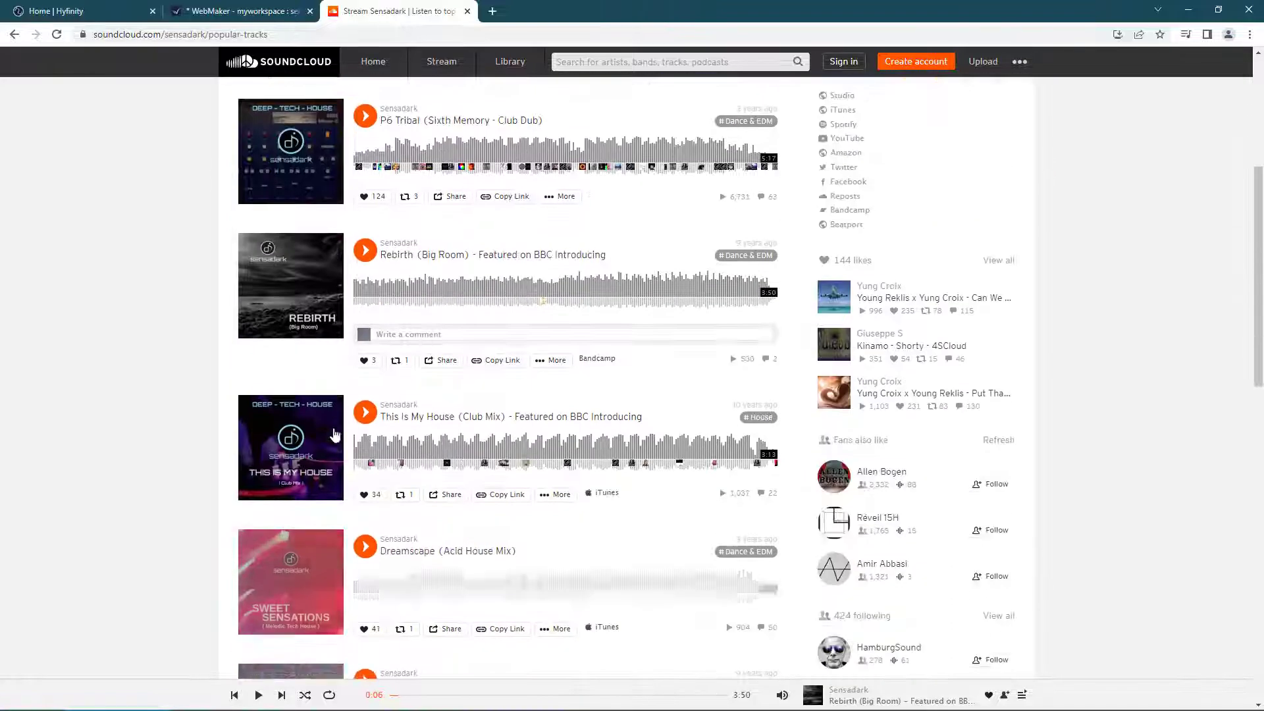
click(447, 360)
click(550, 119)
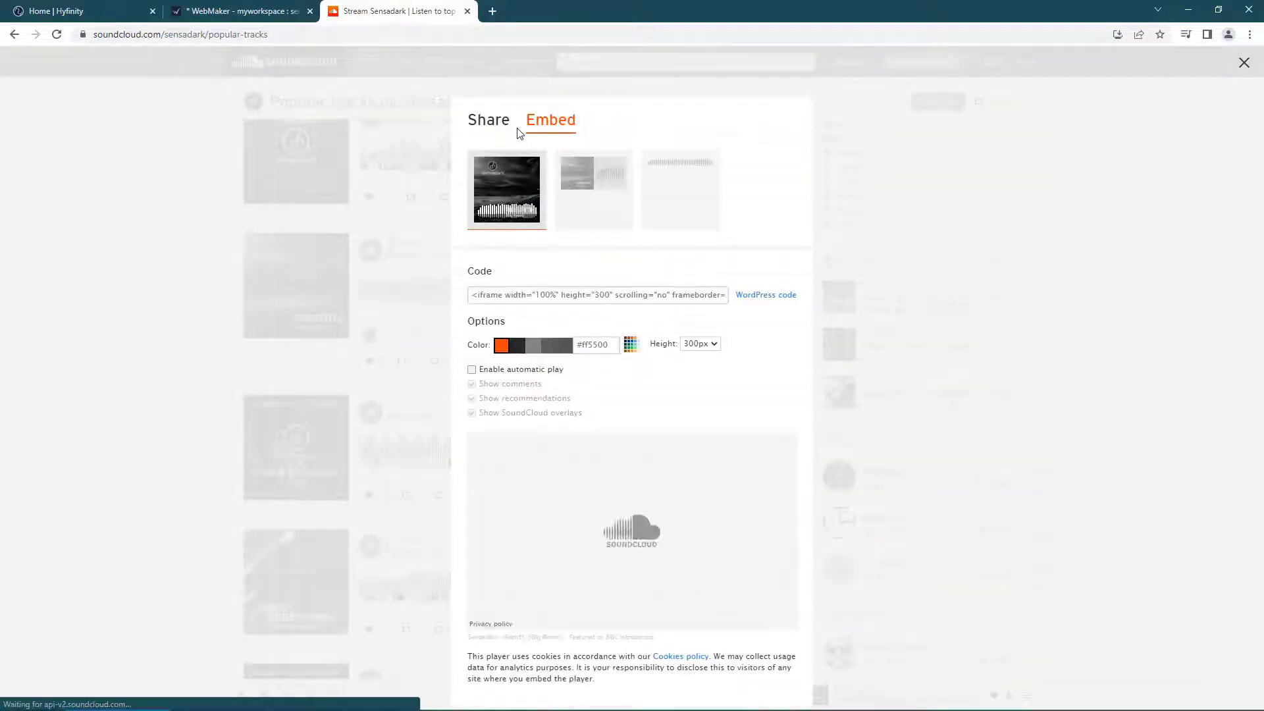
click(538, 295)
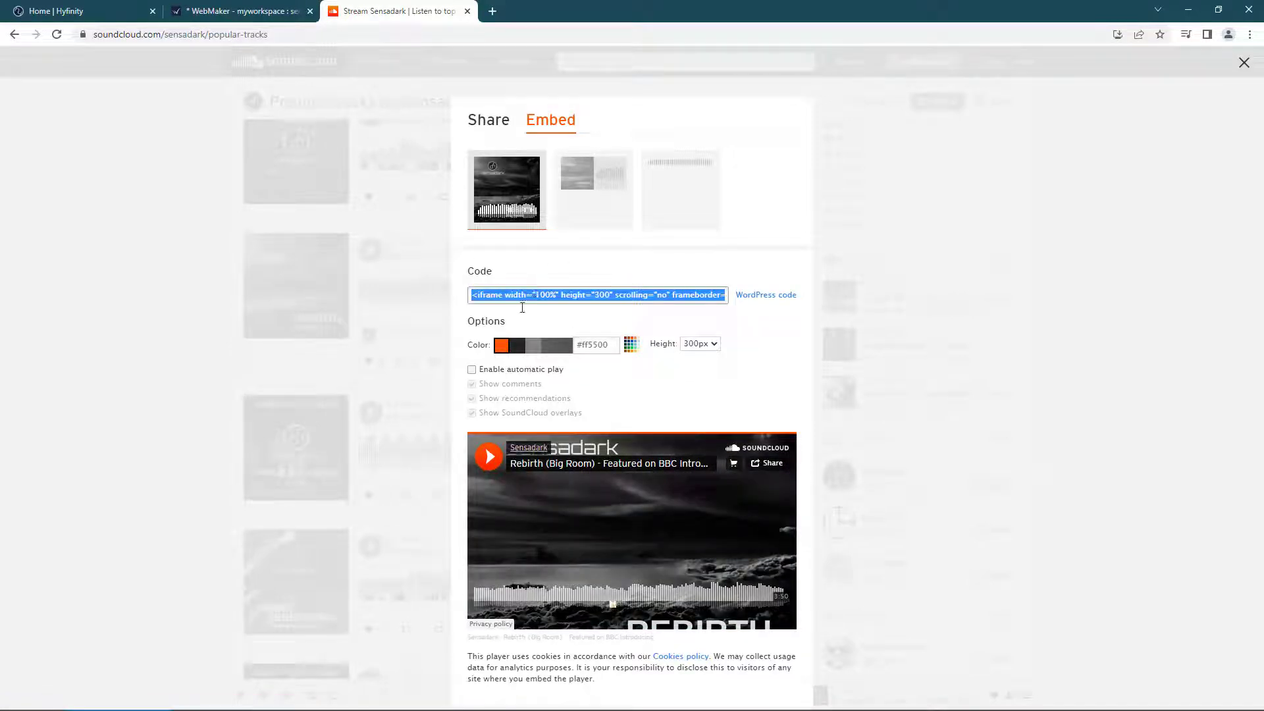
click(217, 14)
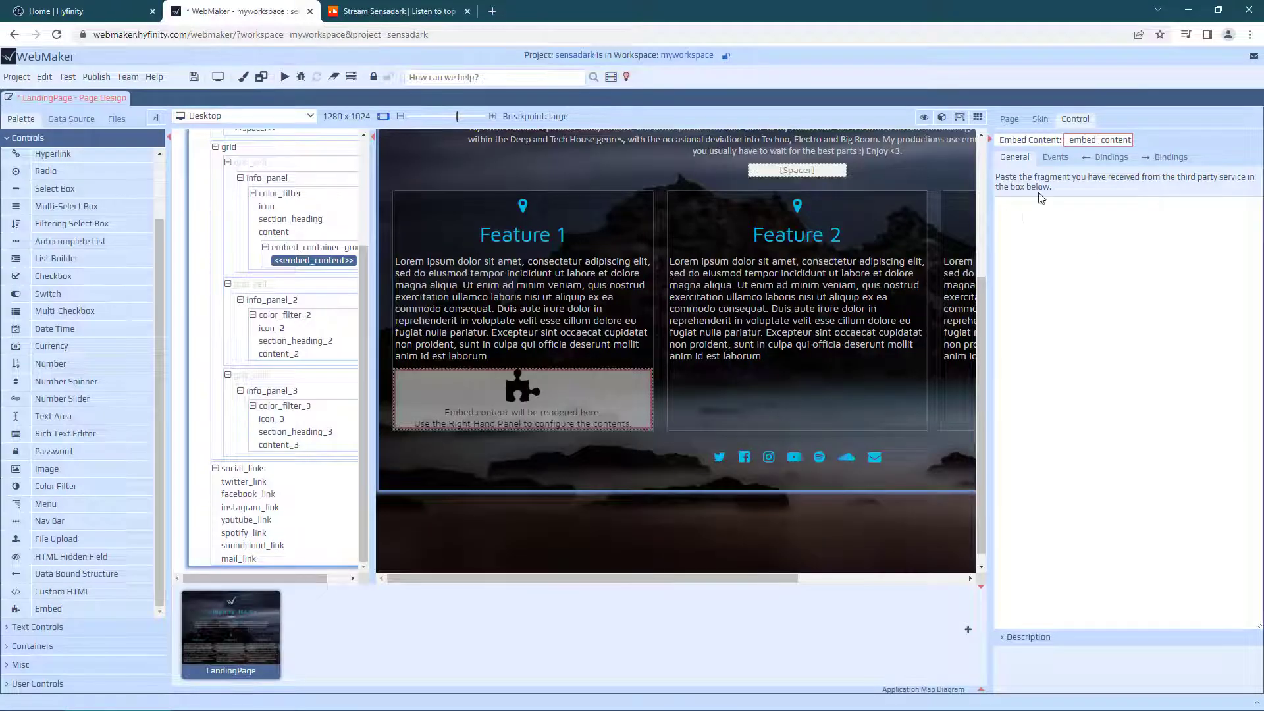
Paste the Rebirth iframe code into the Embed Content box and save the LandingPage.
click(1074, 282)
text(<iframe width="100%" height="300" scrolling="no" frameborder="no" allow="autoplay" src="https://w.soundcloud.com/player/?url=https%3A//api.soundcloud.com/tracks/772183222&color=%23ff5500&auto_play=false&hide_related=false&show_comments=true&show_user=true&show_reposts=false&show_teaser=true&visual=true"></iframe><div style="font-size: 10px; color: #cccccc;line-break: anywhere;word-break: normal;overflow: hidden;white-space: nowrap;text-overflow: ellipsis; font-family: Interstate,Lucida Grande,Lucida Sans Unicode,Lucida Sans,Garuda,Verdana,Tahoma,sans-serif;font-weight: 100;"><a href="https://soundcloud.com/sensadark" title="Sensadark" target="_blank" style="color: #cccccc; text-decoration: none;">Sensadark</a> · <a href="https://soundcloud.com/sensadark/rebirth" title="Rebirth (Big Room) - Featured on BBC Introducing" target="_blank" style="color: #cccccc; text-decoration: none;">Rebirth (Big Room) - Featured on BBC Introducing</a></div>)
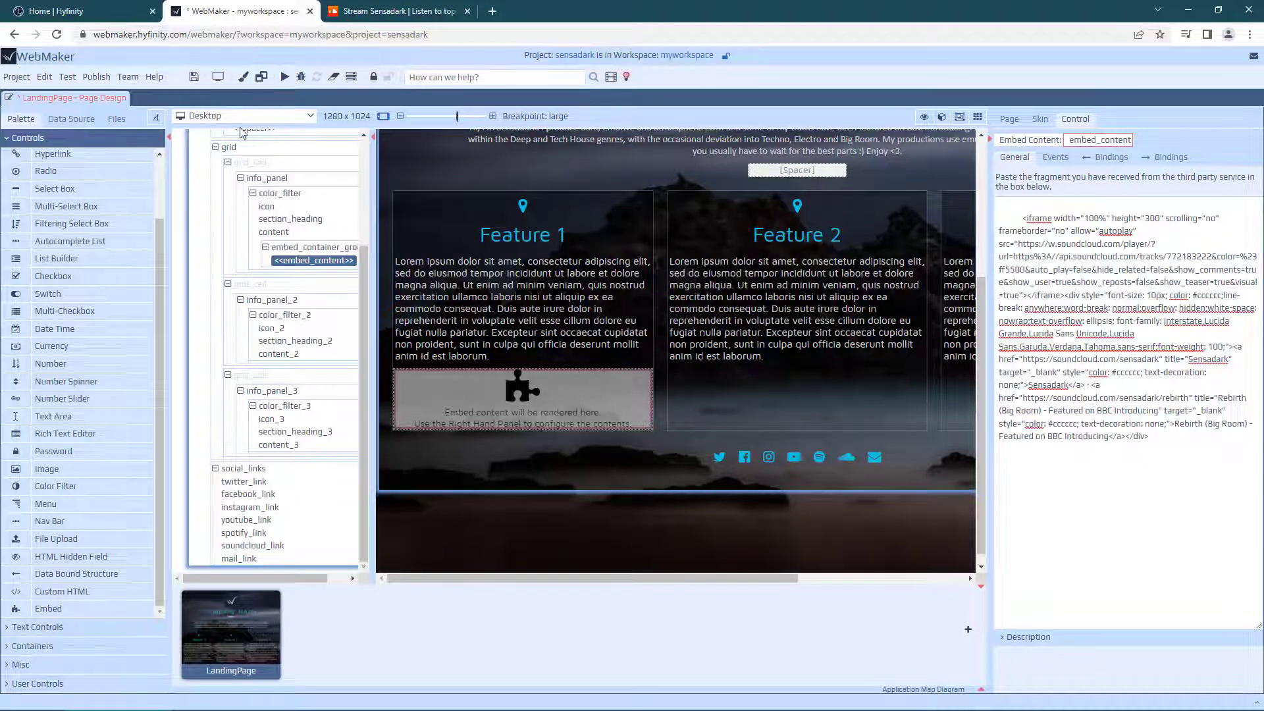
click(193, 76)
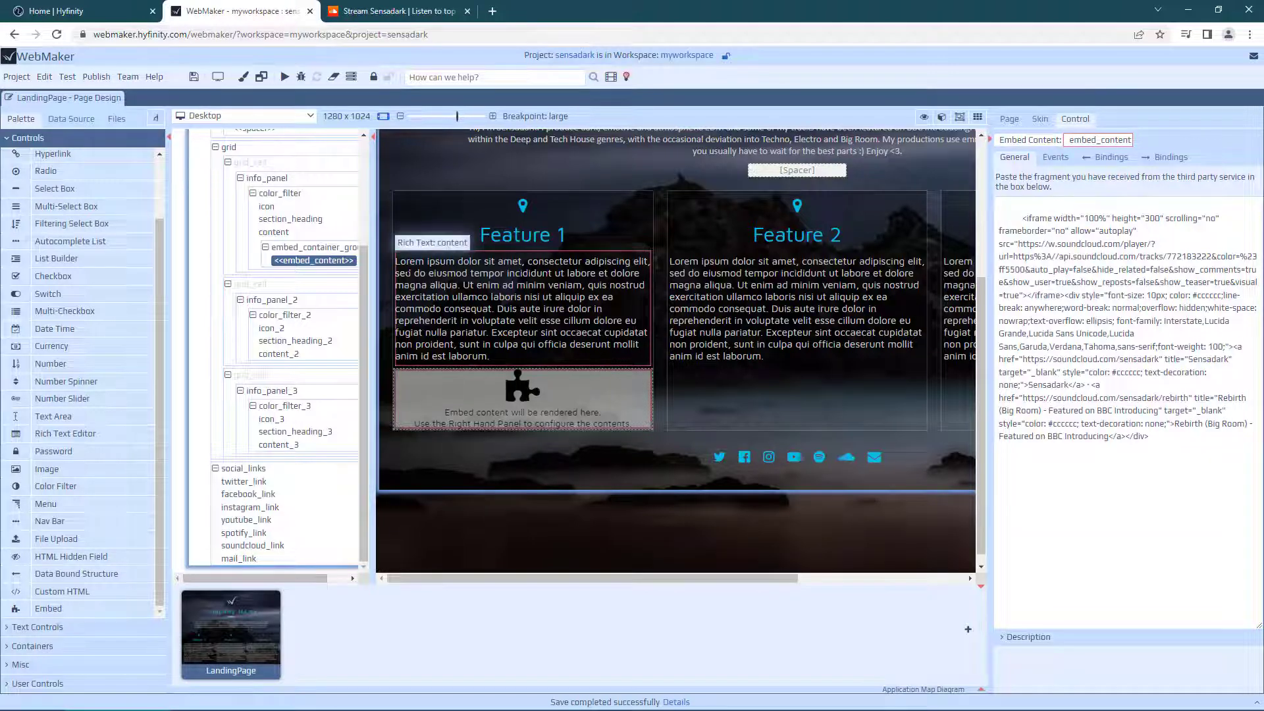
click(219, 78)
Play the Rebirth SoundCloud player in the LandingPage preview, then return to Page Design.
scroll(441, 361, down, 1)
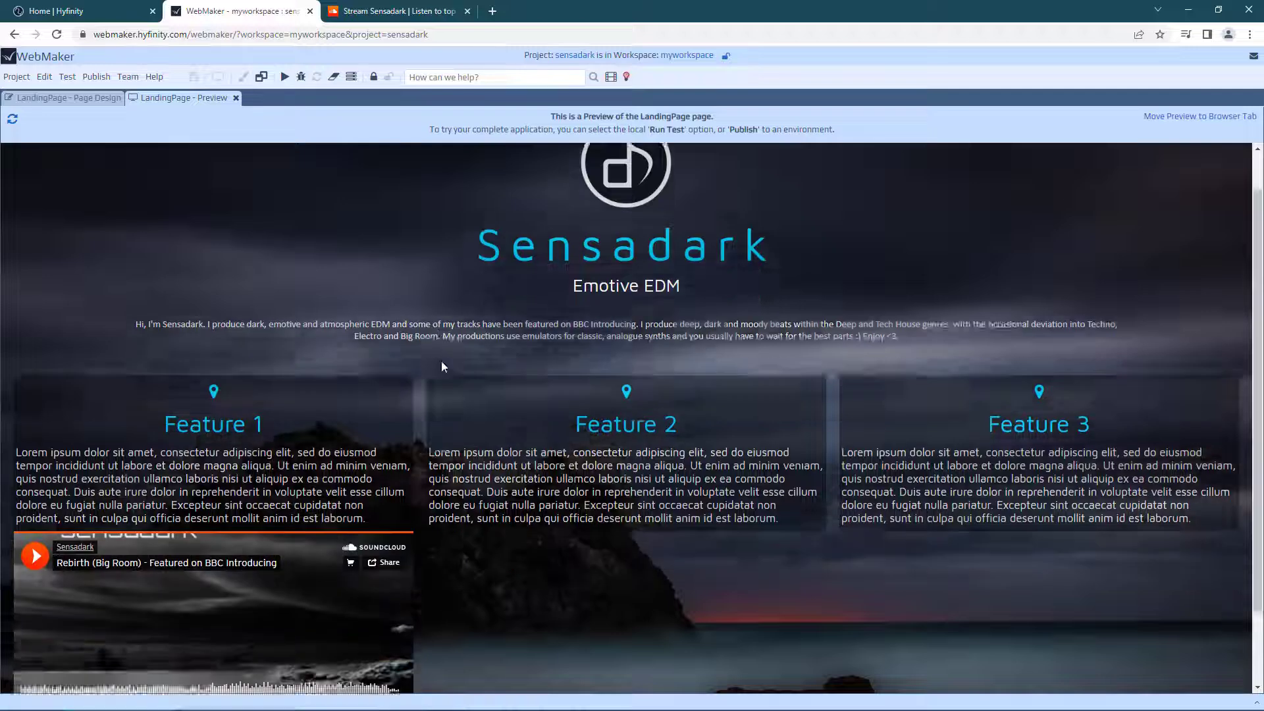
scroll(441, 367, down, 2)
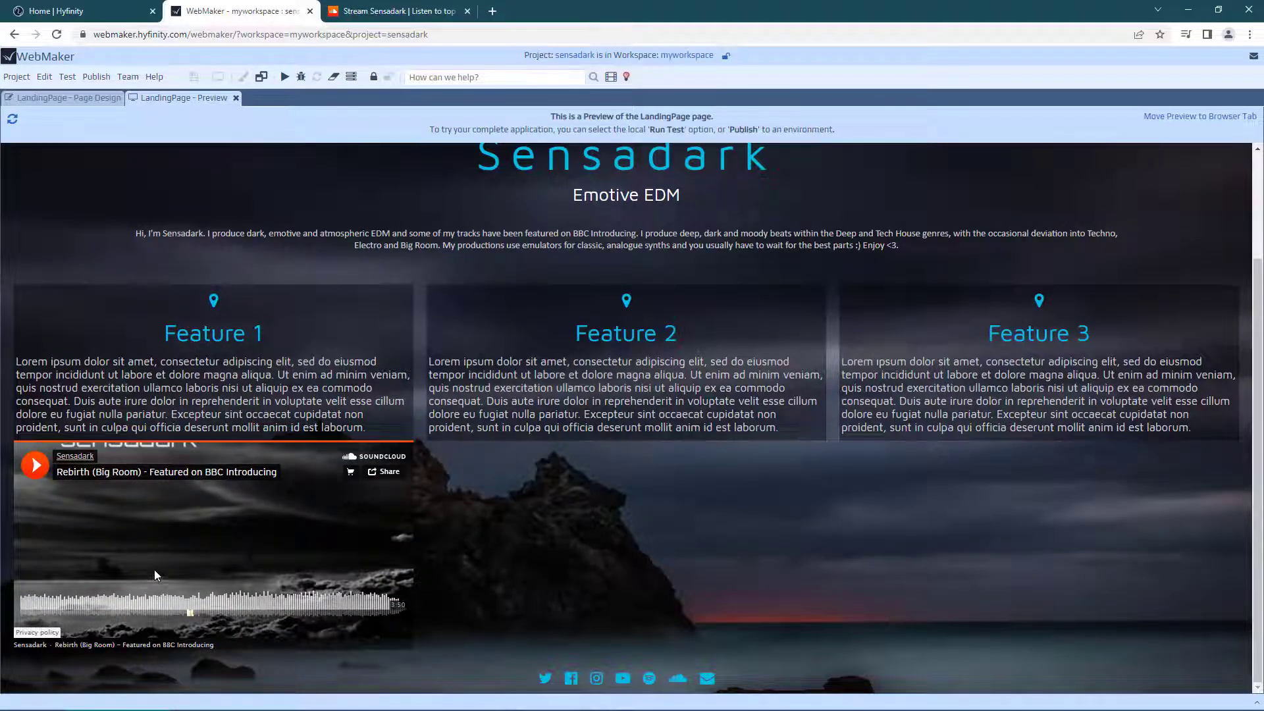
click(31, 466)
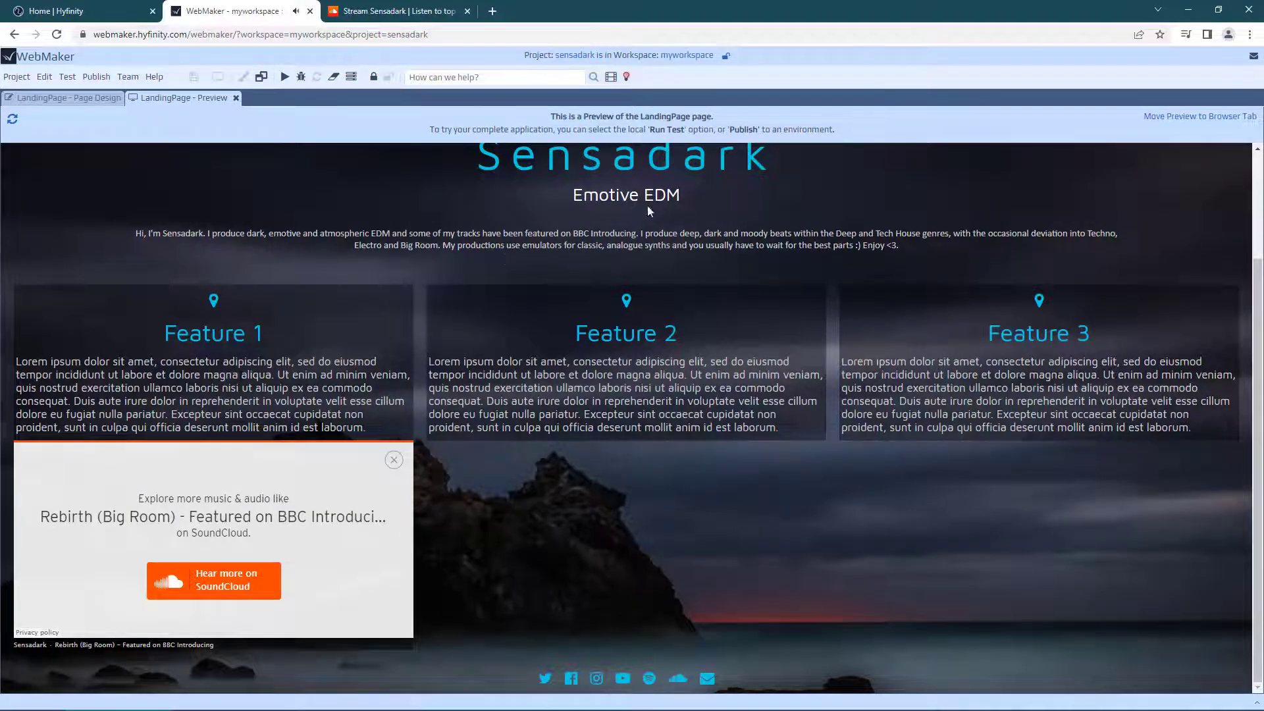
scroll(625, 418, up, 2)
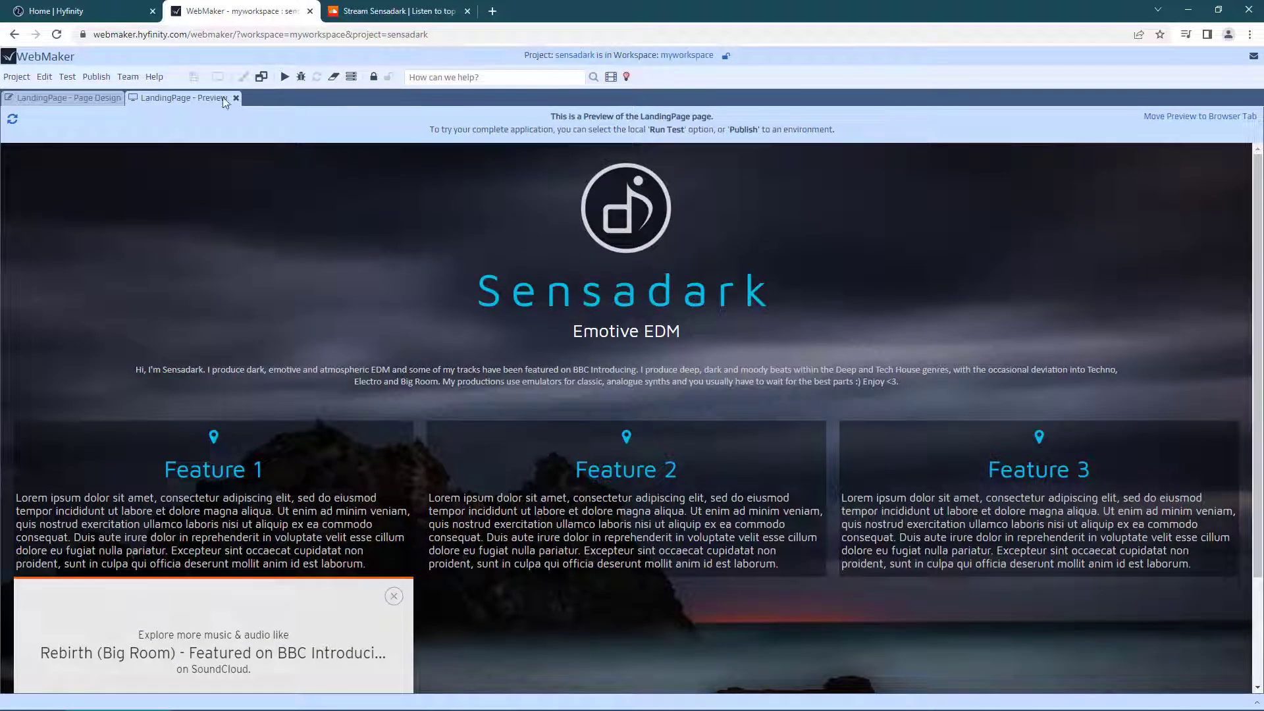
click(79, 102)
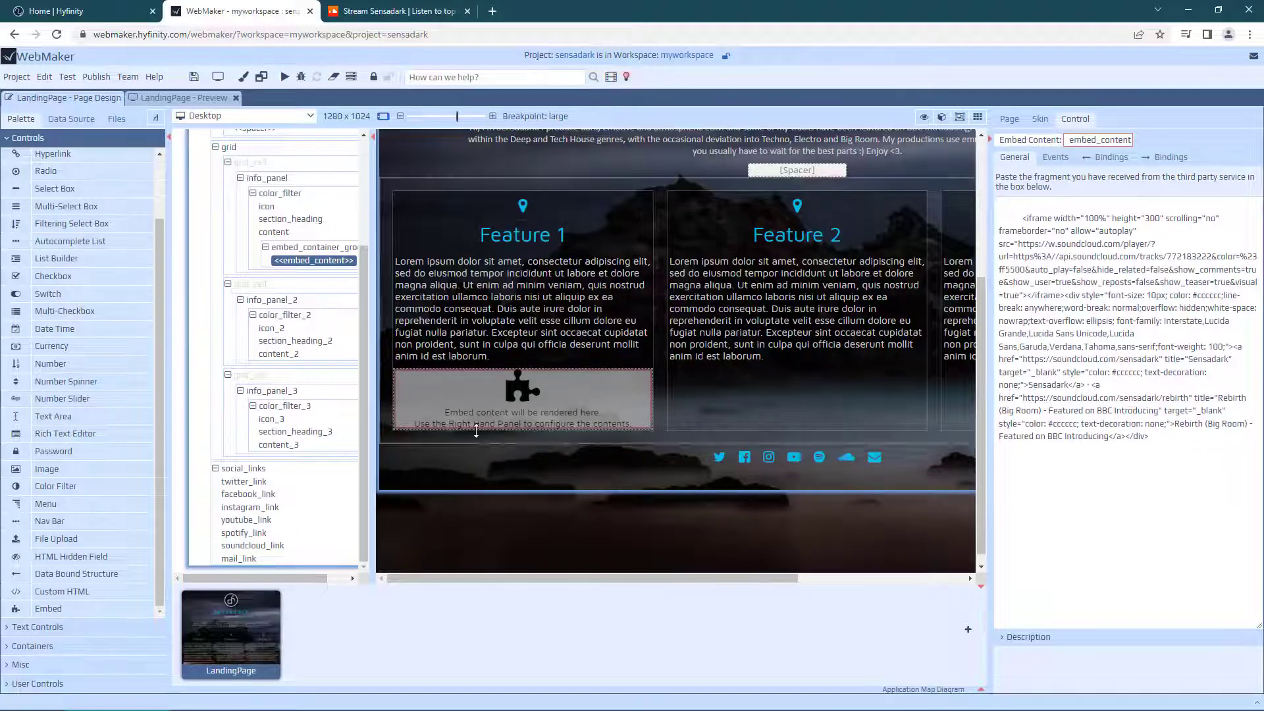
Delete Feature 1's lorem body text, section heading and pin icon.
click(474, 276)
right_click(493, 283)
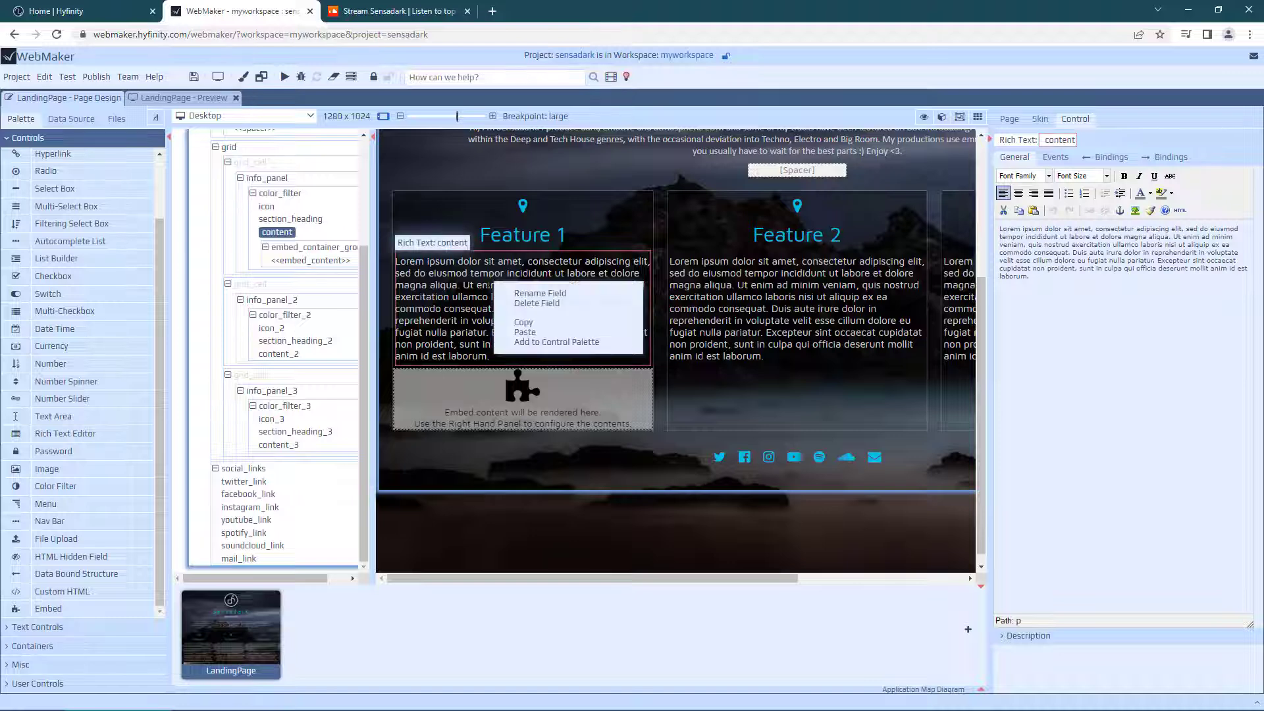
click(536, 303)
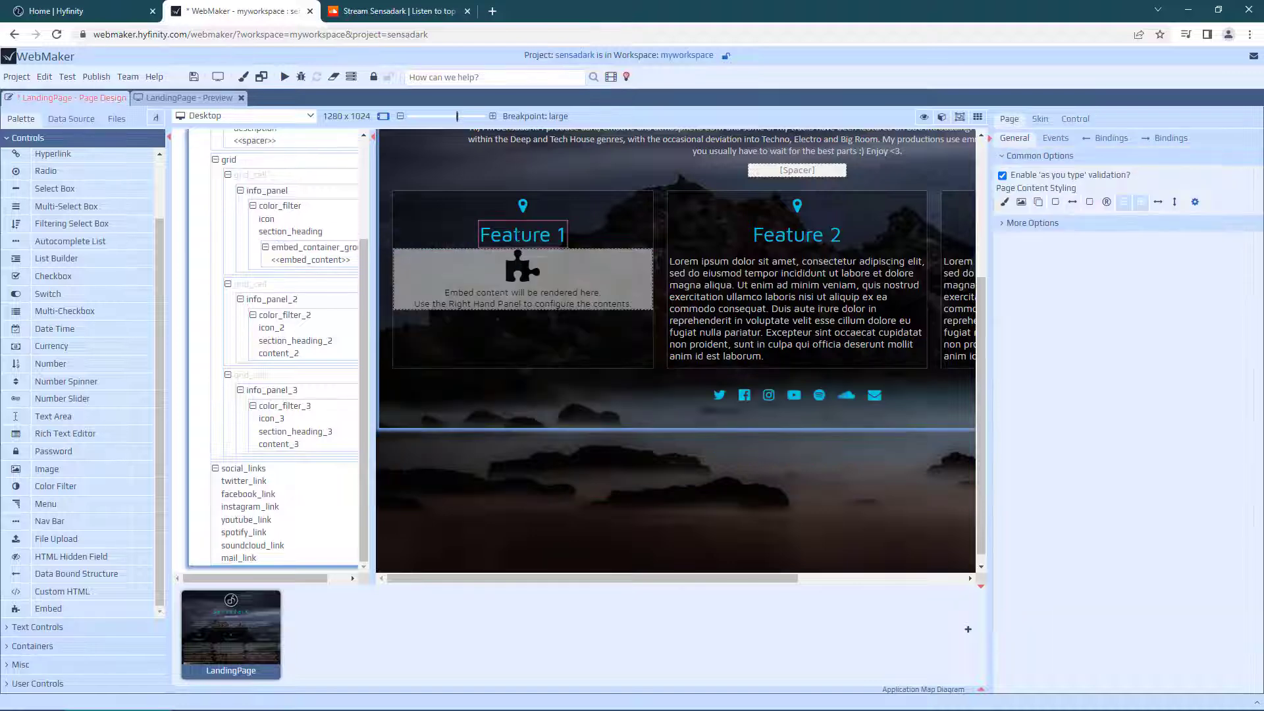
right_click(525, 238)
click(569, 258)
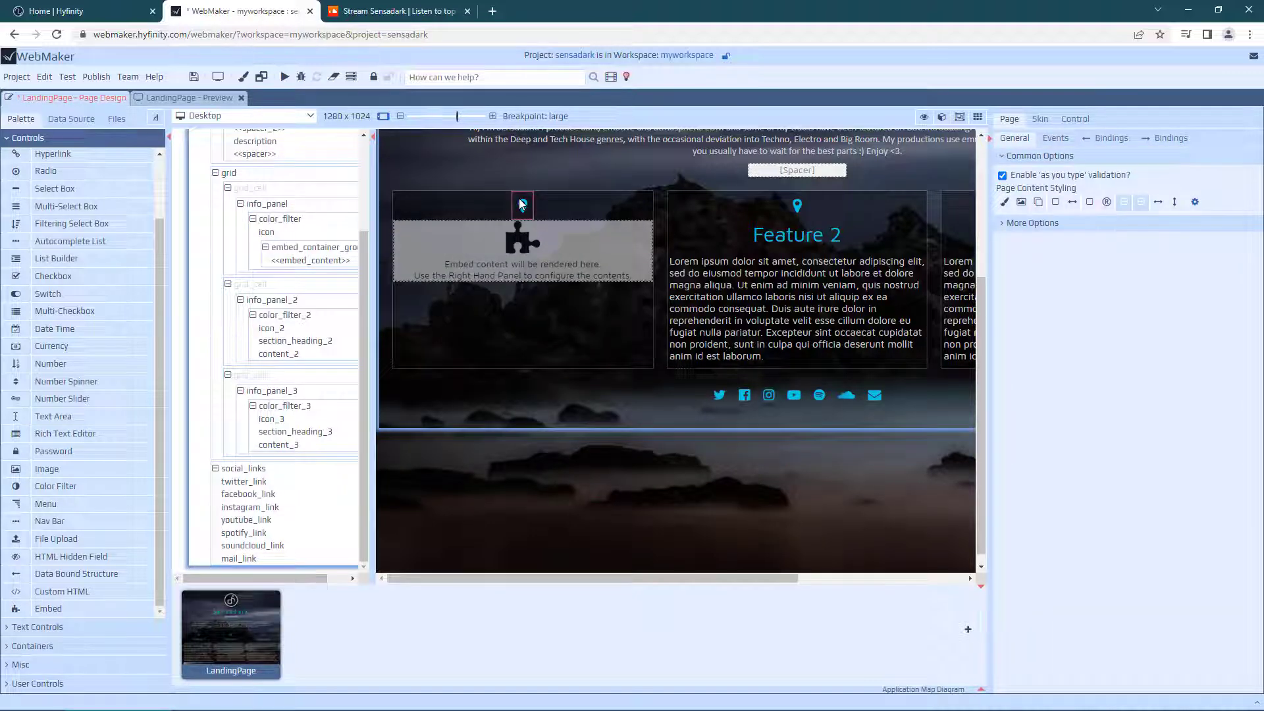
right_click(522, 204)
click(567, 225)
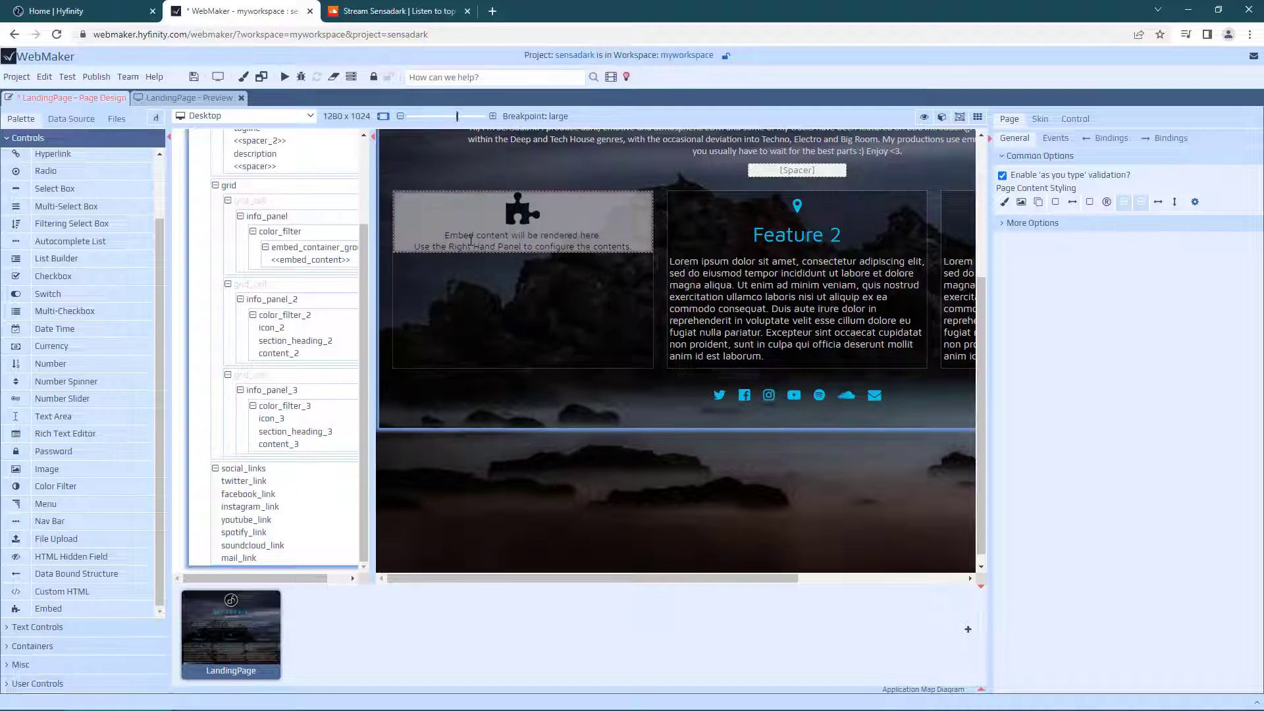
scroll(726, 566, right, 3)
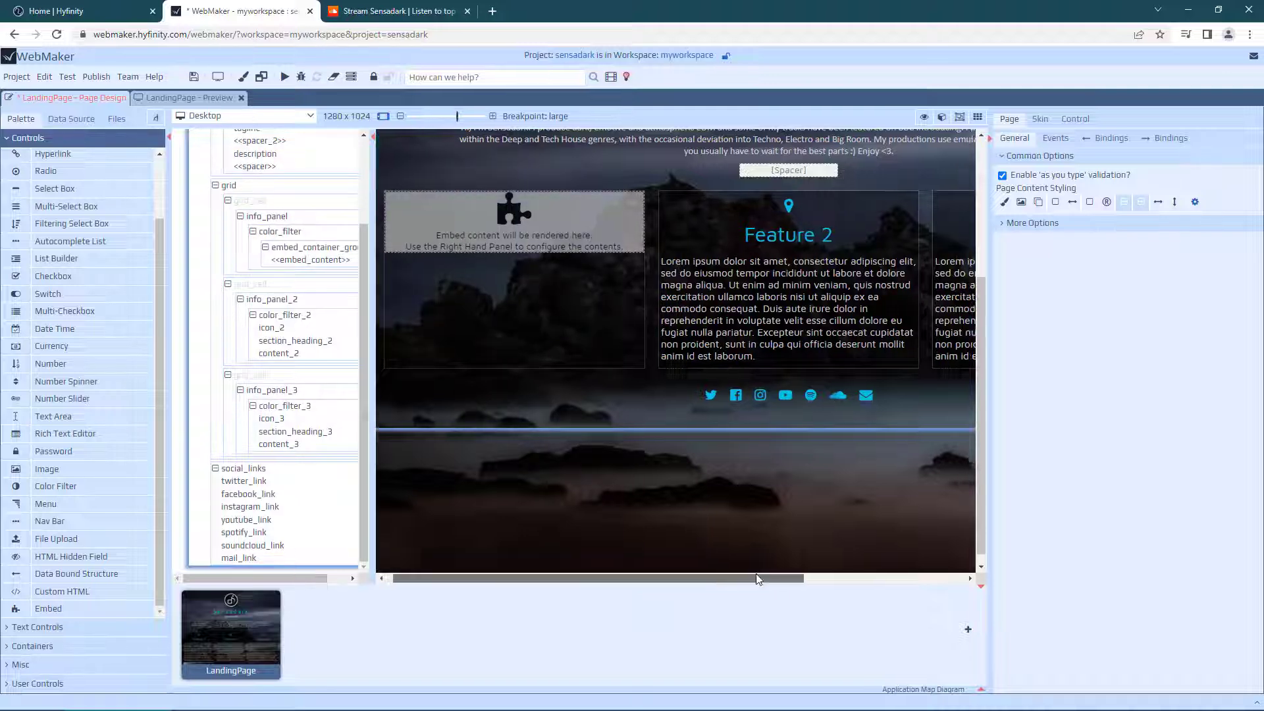
scroll(855, 500, up, 2)
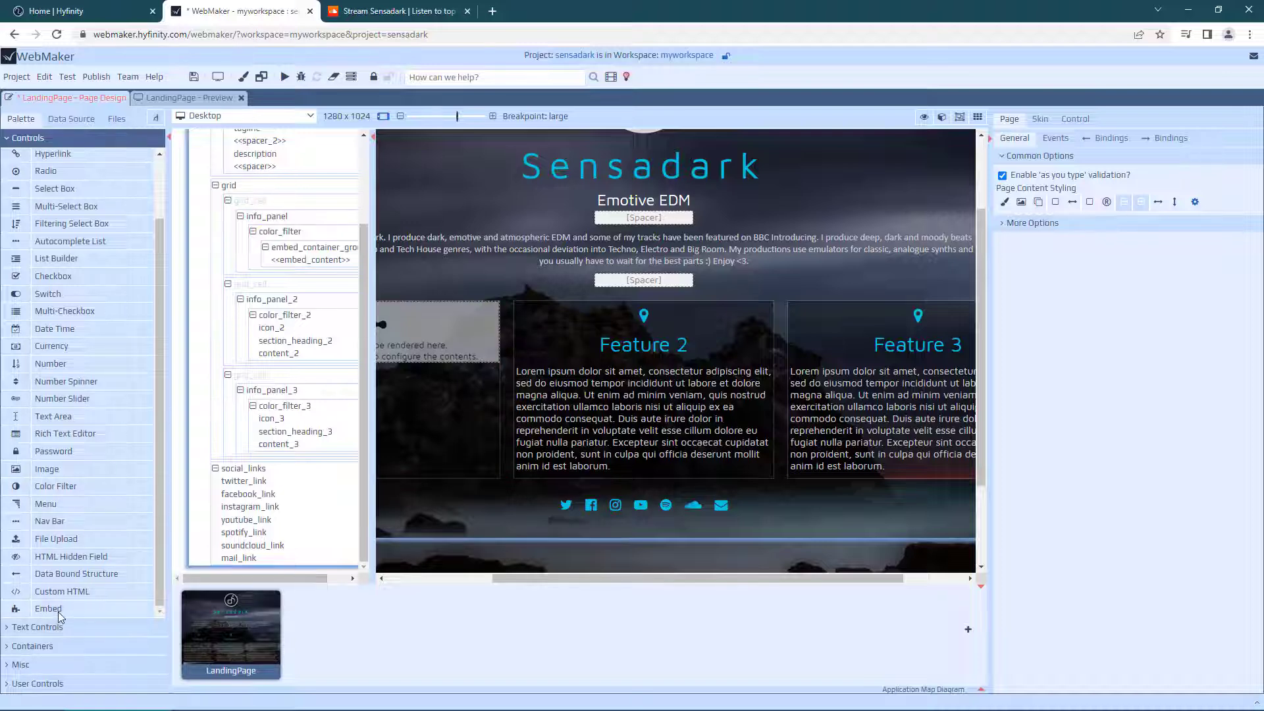
Add Embed blocks to Features 2 and 3, and delete Feature 2's pin icon, heading and body text.
drag(61, 610, 283, 364)
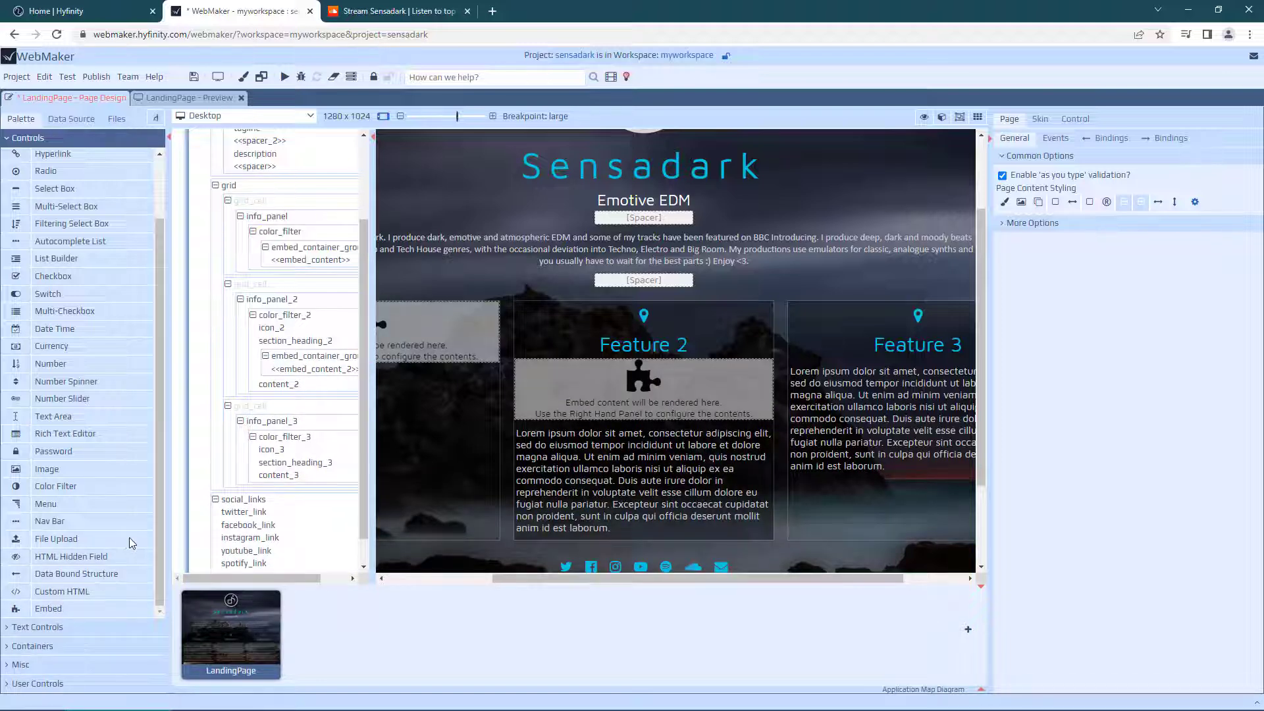
drag(47, 616, 290, 421)
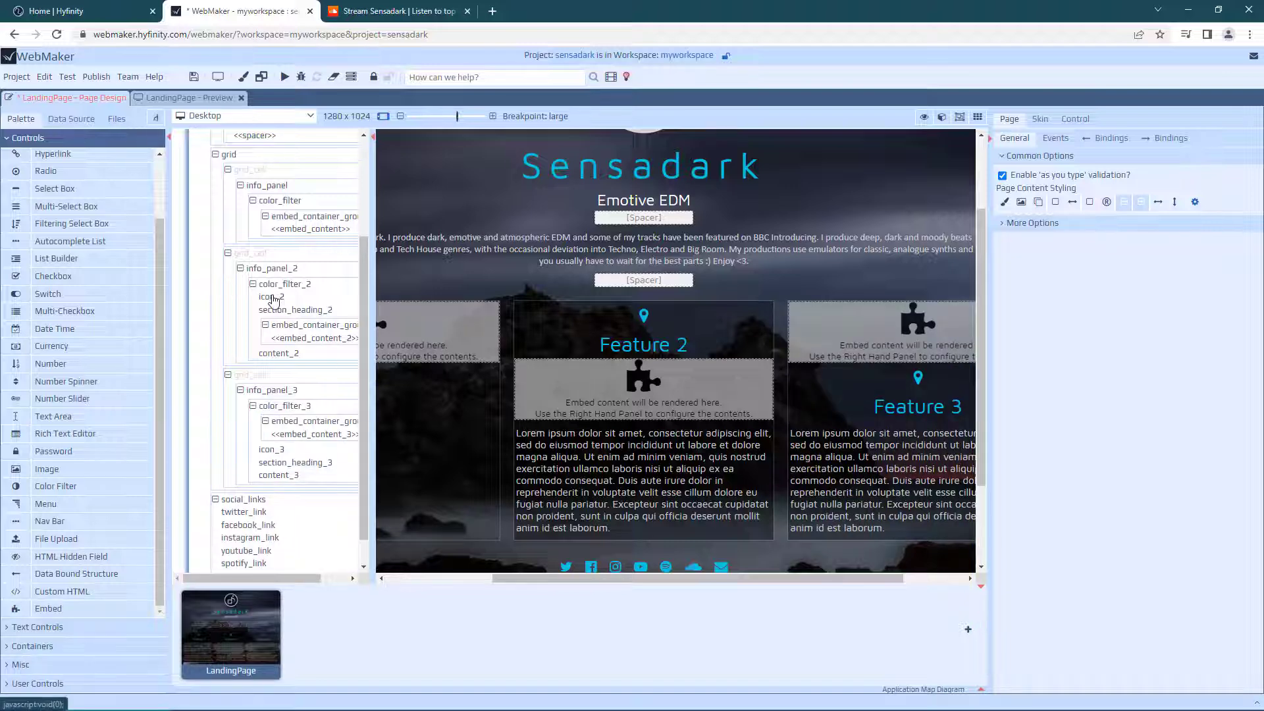
right_click(279, 296)
click(322, 317)
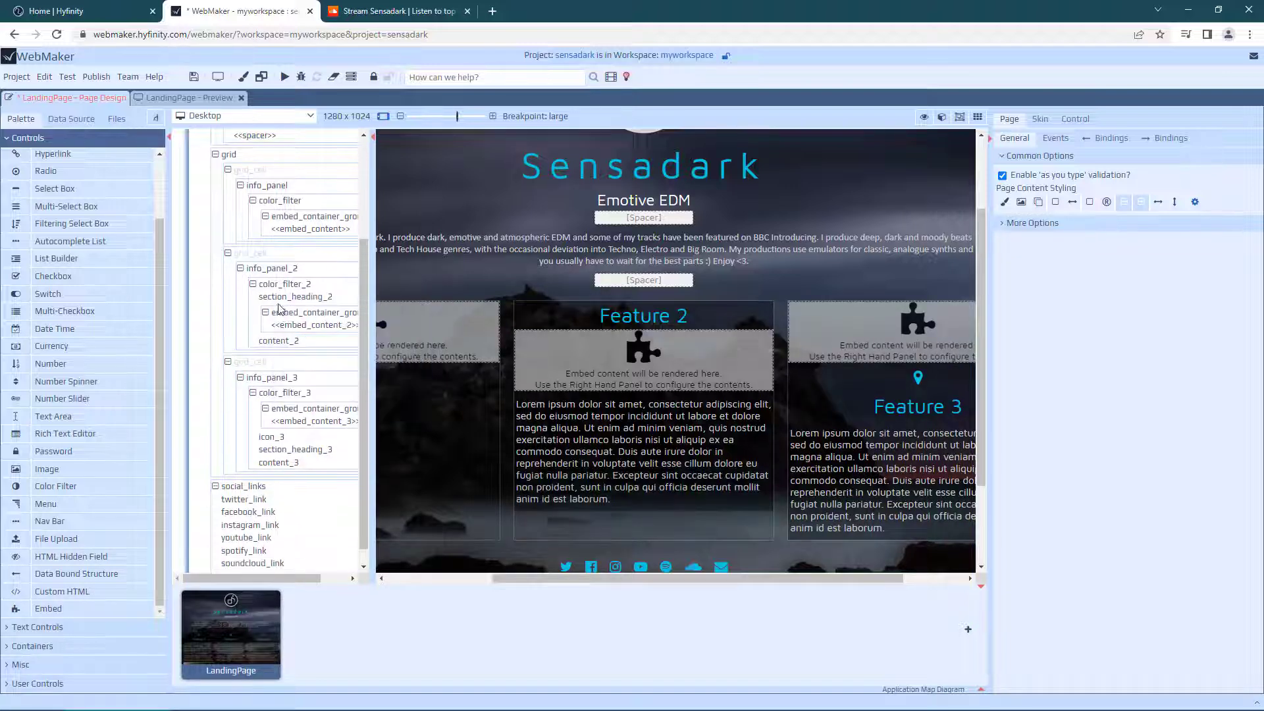
right_click(279, 299)
click(327, 320)
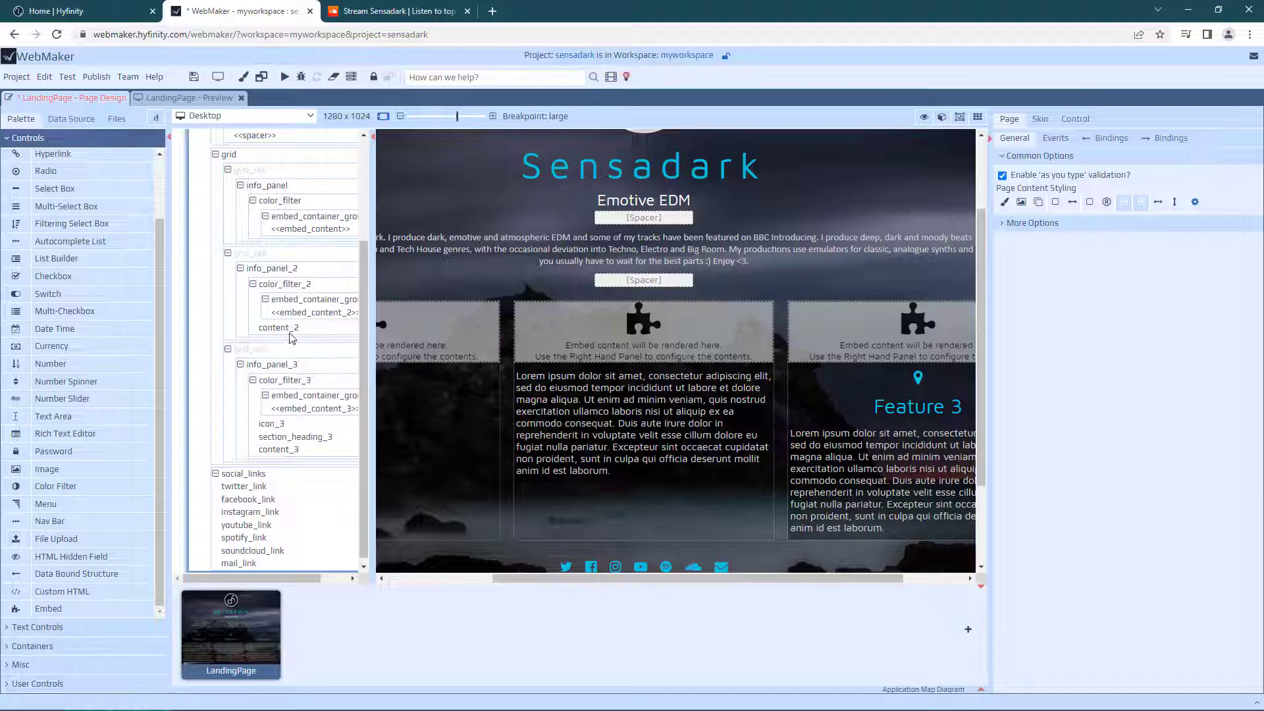
right_click(280, 328)
click(329, 350)
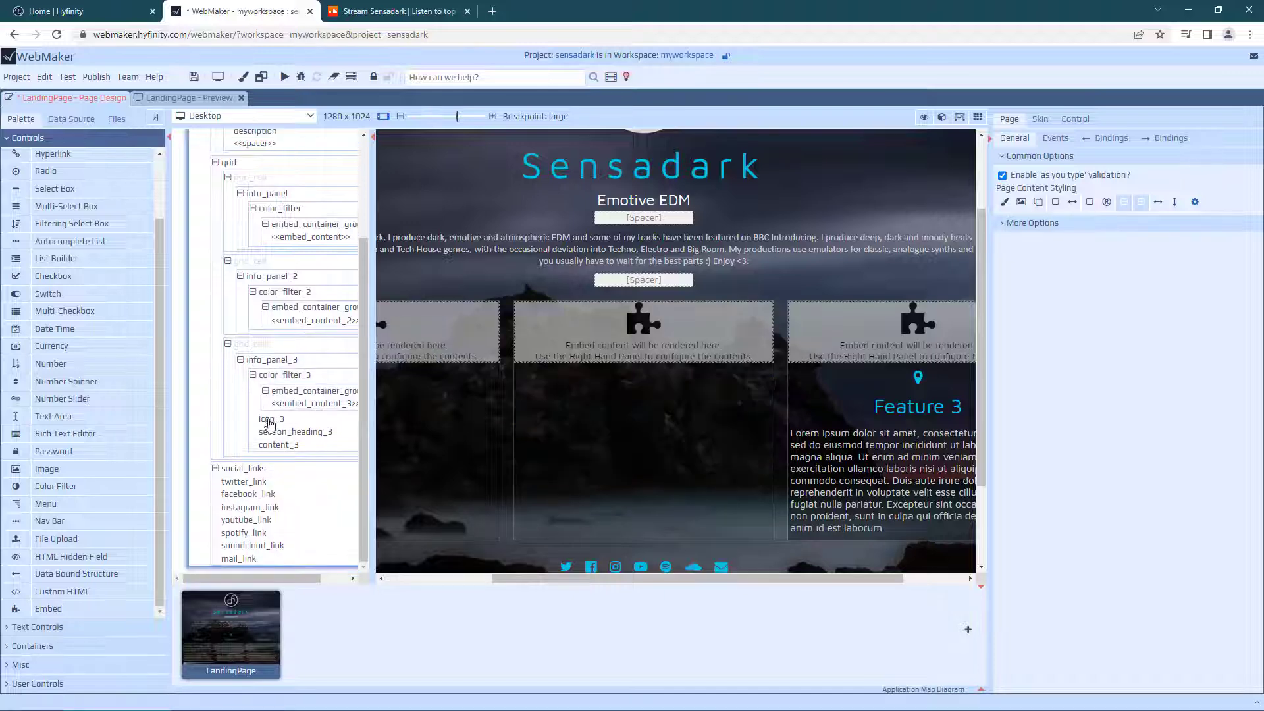
Delete Feature 3's pin icon, heading and body text.
right_click(273, 421)
click(319, 439)
right_click(275, 432)
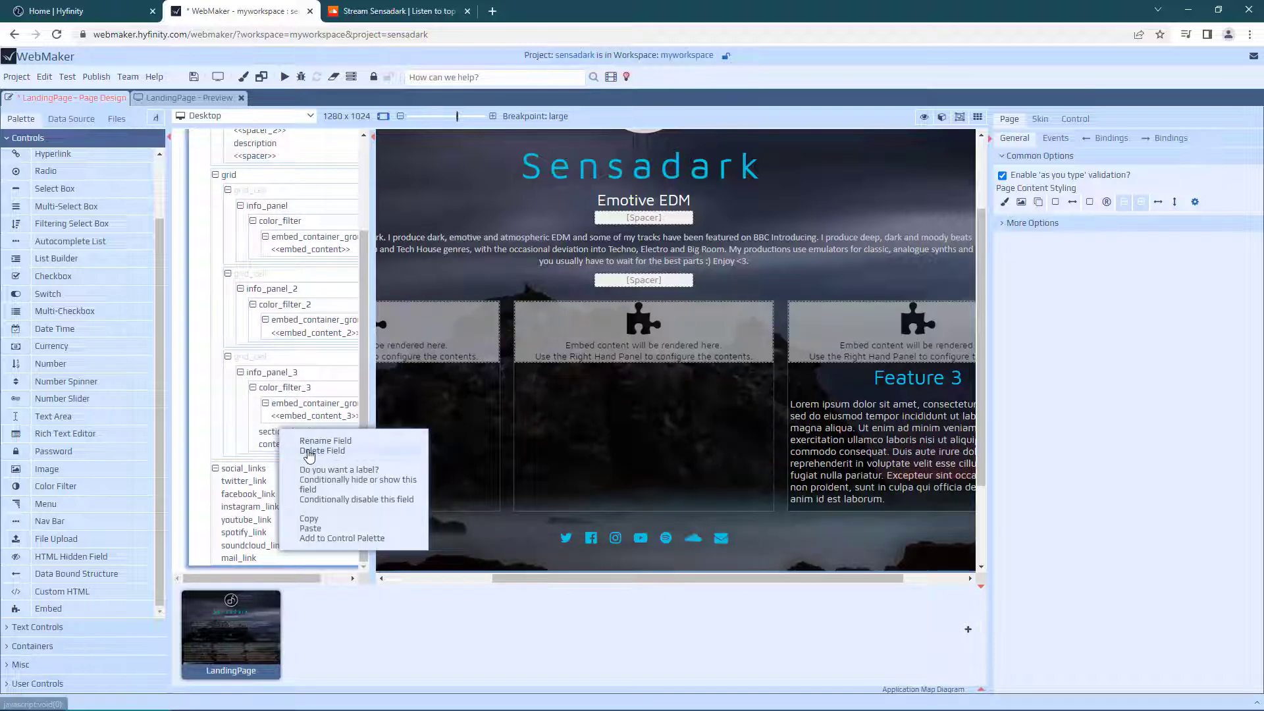
click(311, 451)
right_click(273, 448)
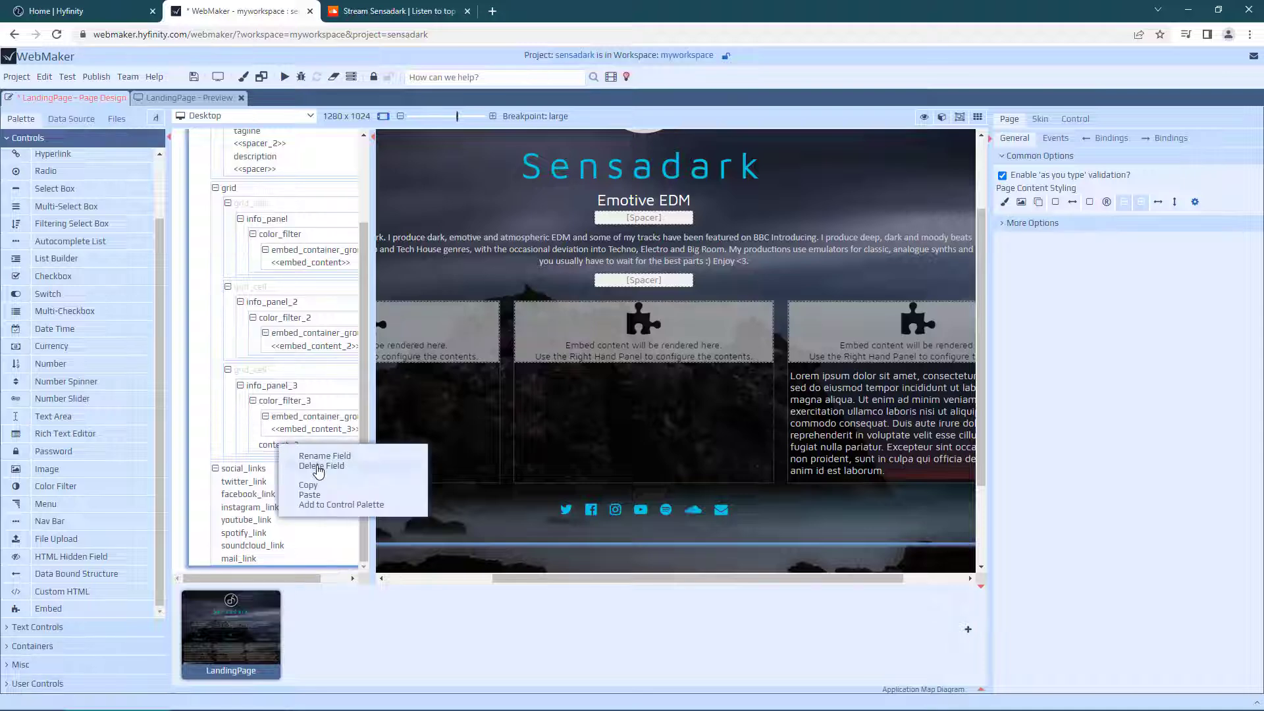
click(314, 465)
Paste the SoundCloud player code into embed_content_2's fragment box.
click(347, 359)
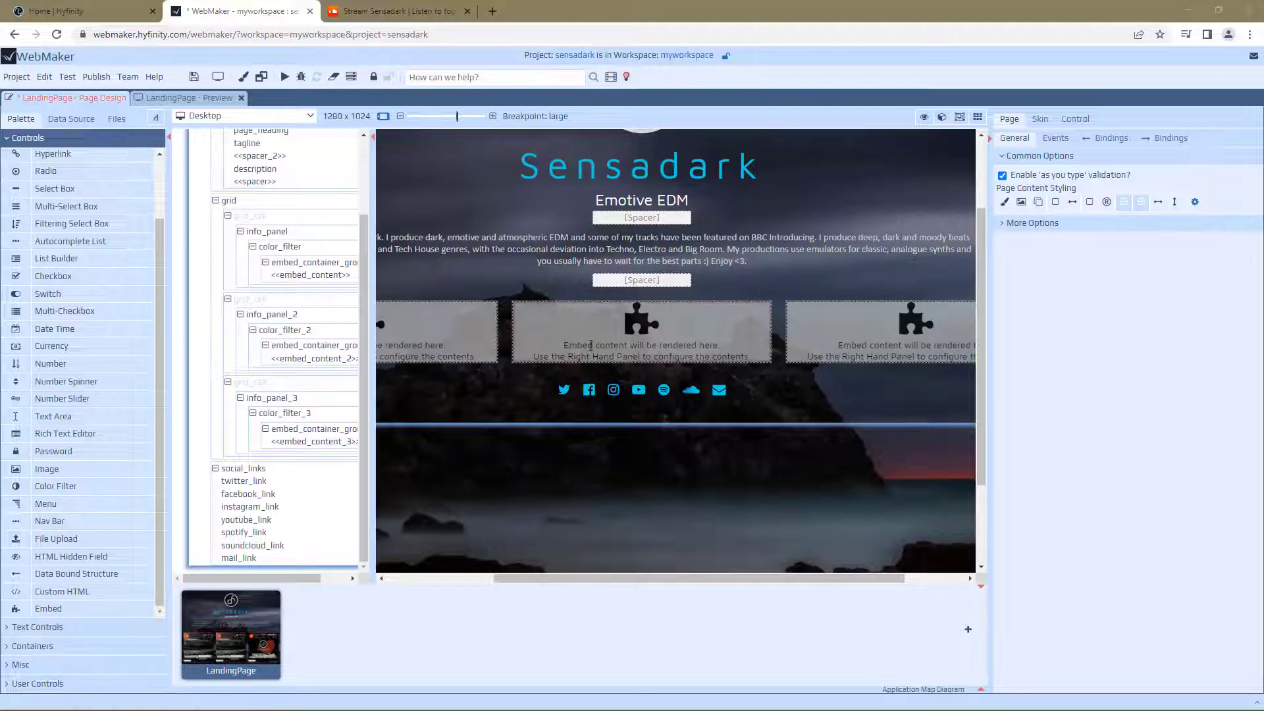
click(1050, 267)
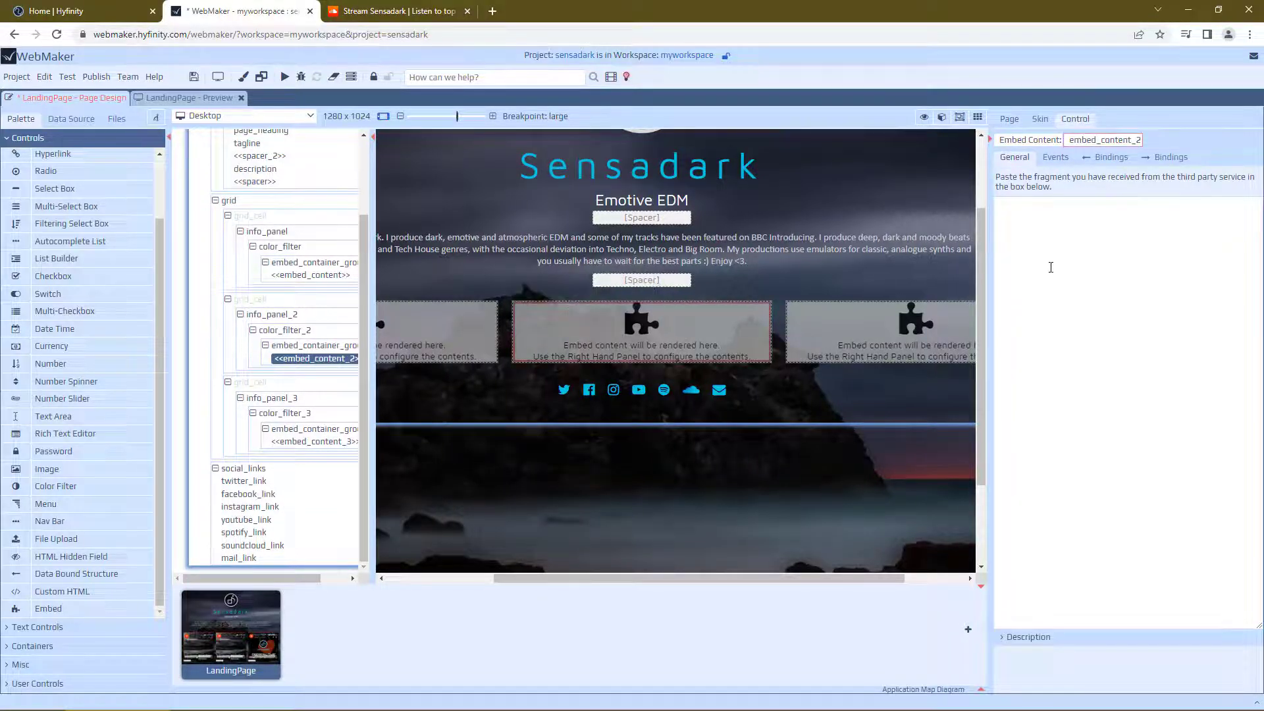
text(<iframe width="100%" height="300" scrolling="no" frameborder="no" allow="autoplay" src="https://w.soundcloud.com/player/?url=https%3A//api.soundcloud.com/tracks/35996465&color=%23ff5500&auto_play=false&hide_related=false&show_comments=true&show_user=true&show_reposts=false&show_teaser=true&visual=true"></iframe><div style="font-size: 10px; color: #cccccc;line-break: anywhere;word-break: normal;overflow: hidden;white-space: nowrap;text-overflow: ellipsis; font-family: Interstate,Lucida Grande,Lucida Sans Unicode,Lucida Sans,Garuda,Verdana,Tahoma,sans-serif;font-weight: 100;"><a href="https://soundcloud.com/sensadark" title="Sensadark" target="_blank" style="color: #cccccc; text-decoration: none;">Sensadark</a> · <a href="https://soundcloud.com/sensadark/ambient-dancer" title="This Is My House (Club Mix) - Featured on BBC Introducing" target="_blank" style="color: #cccccc; text-decoration: none;">This Is My House (Club Mix) - Featured on BBC Introducing</a></div>)
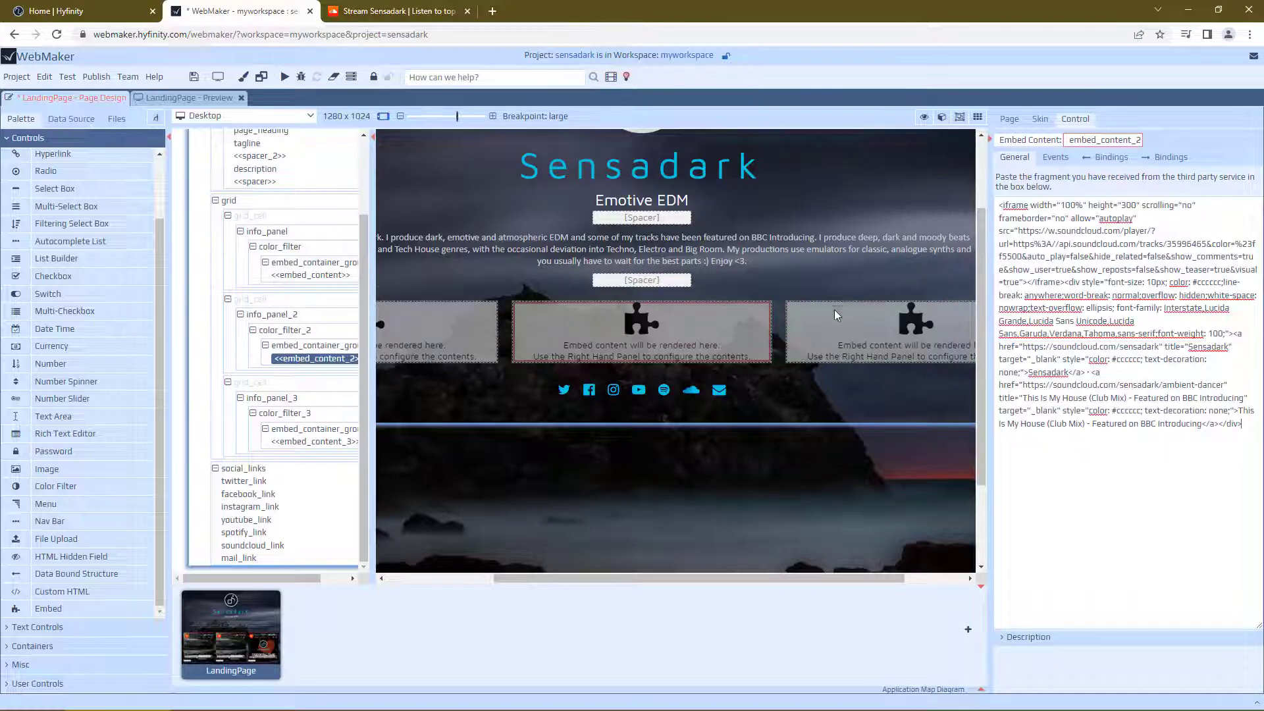
Paste the Deep Love (Deep Tech Club Mix) SoundCloud code into embed_content_3 and save the page.
click(860, 336)
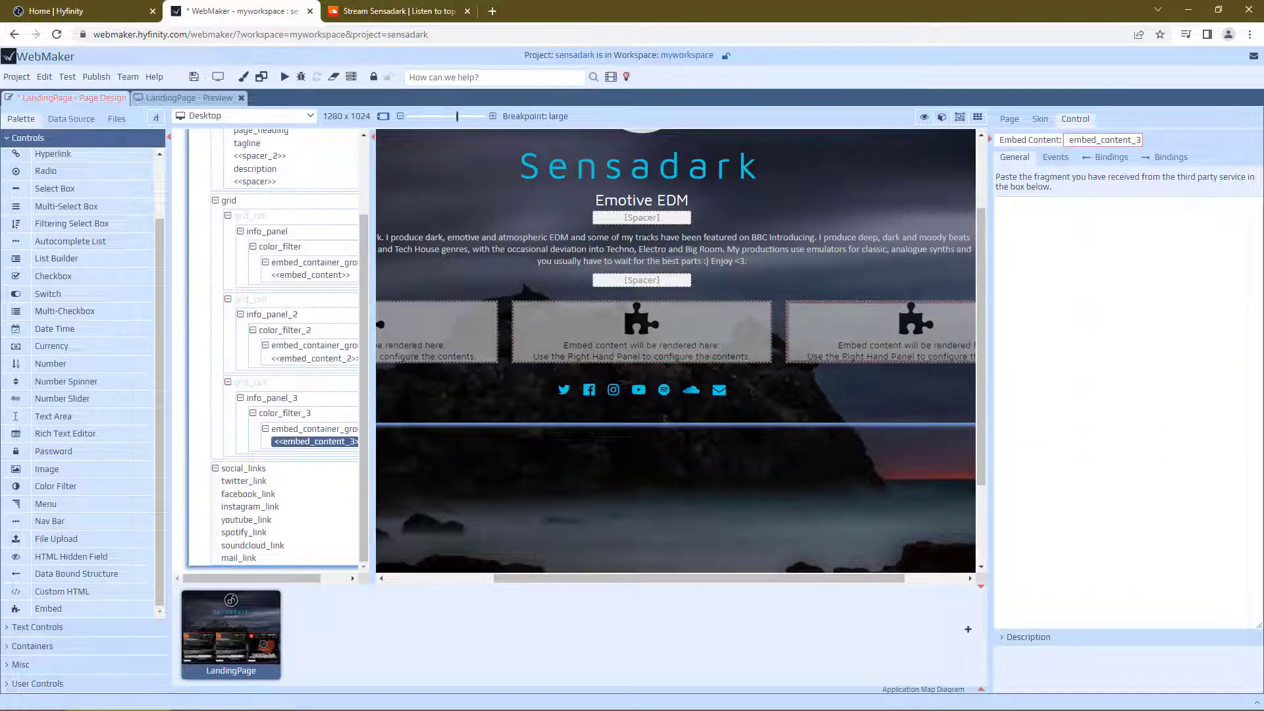
key(alt+Tab)
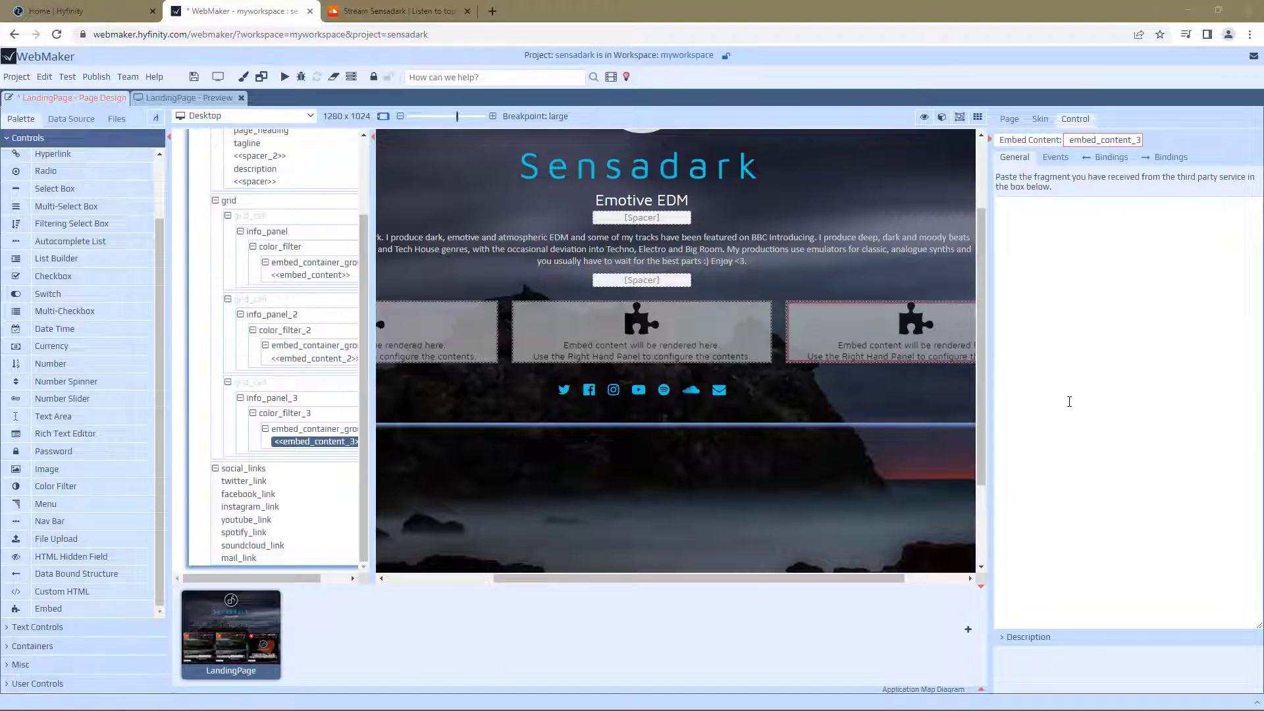
click(1062, 395)
text(<iframe width="100%" height="300" scrolling="no" frameborder="no" allow="autoplay" src="https://w.soundcloud.com/player/?url=https%3A//api.soundcloud.com/tracks/75806904&color=%23ff5500&auto_play=false&hide_related=false&show_comments=true&show_user=true&show_reposts=false&show_teaser=true&visual=true"></iframe><div style="font-size: 10px; color: #cccccc;line-break: anywhere;word-break: normal;overflow: hidden;white-space: nowrap;text-overflow: ellipsis; font-family: Interstate,Lucida Grande,Lucida Sans Unicode,Lucida Sans,Garuda,Verdana,Tahoma,sans-serif;font-weight: 100;"><a href="https://soundcloud.com/sensadark" title="Sensadark" target="_blank" style="color: #cccccc; text-decoration: none;">Sensadark</a> · <a href="https://soundcloud.com/sensadark/deeper-love" title="Deeper Love (Deep Tech Club Mix) - Featured on BBC Introducing" target="_blank" style="color: #cccccc; text-decoration: none;">Deeper Love (Deep Tech Club Mix) - Featured on BBC Introducing</a></div>)
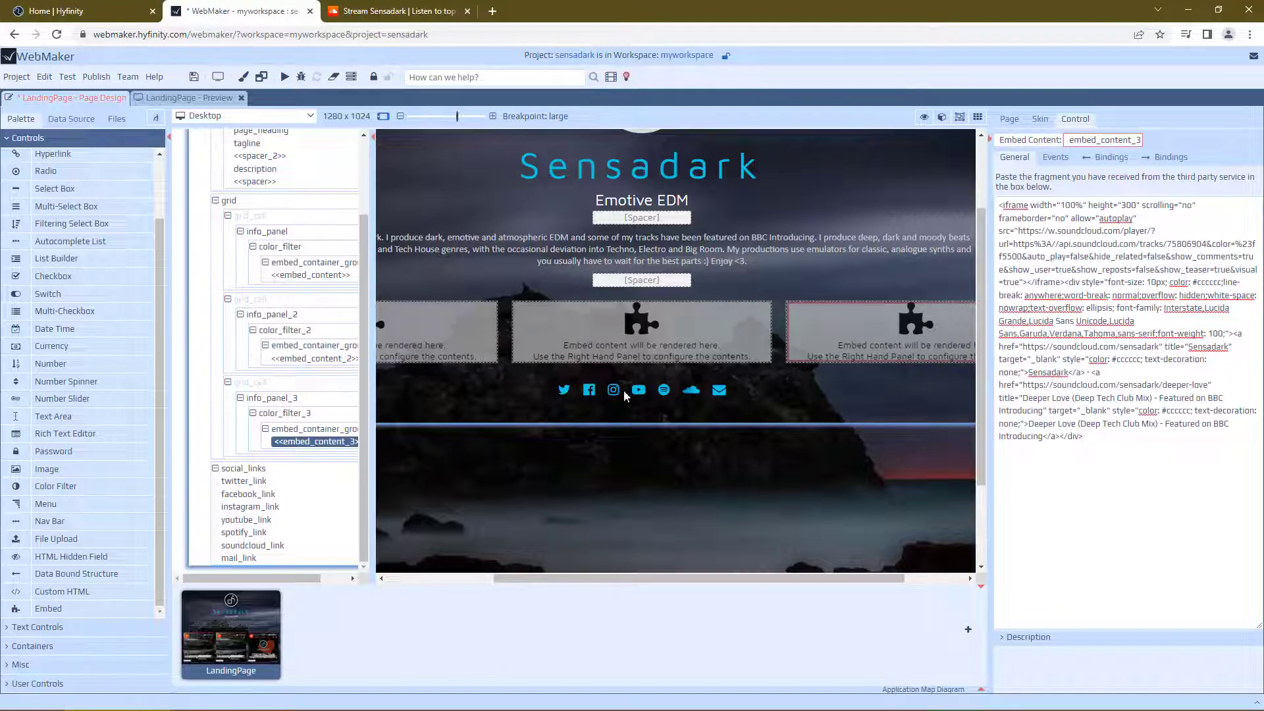
click(192, 77)
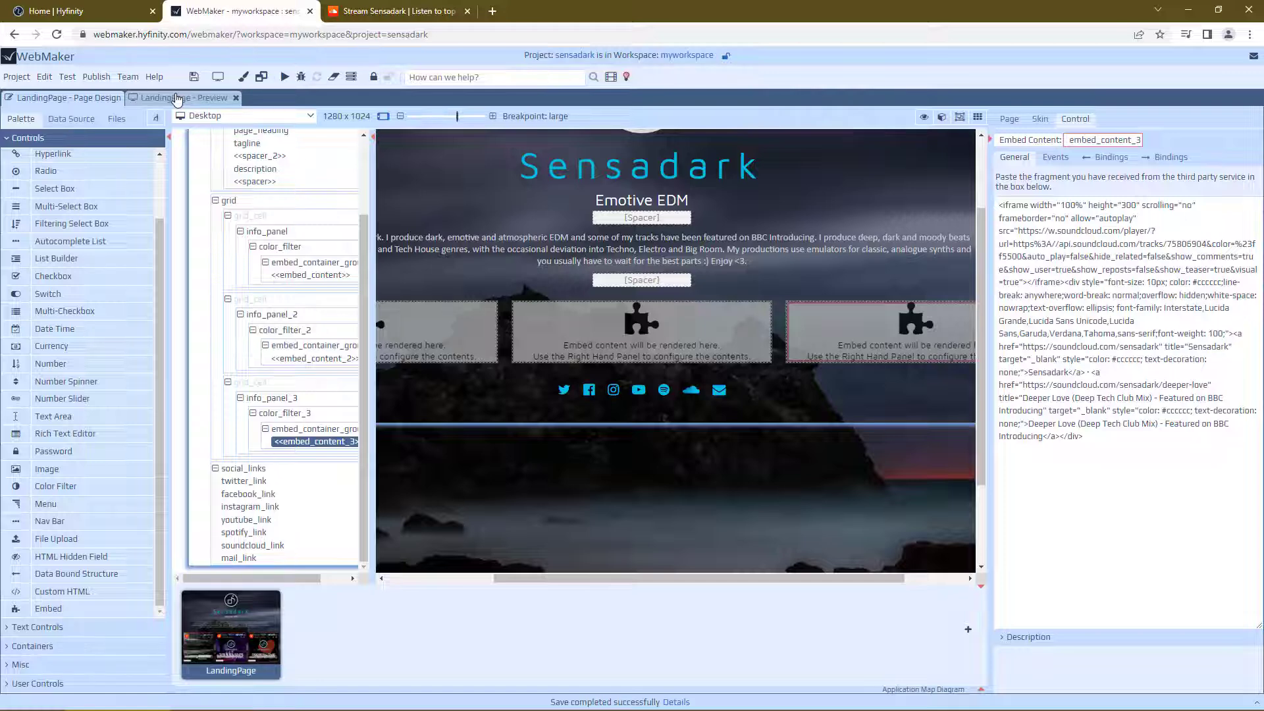
click(176, 99)
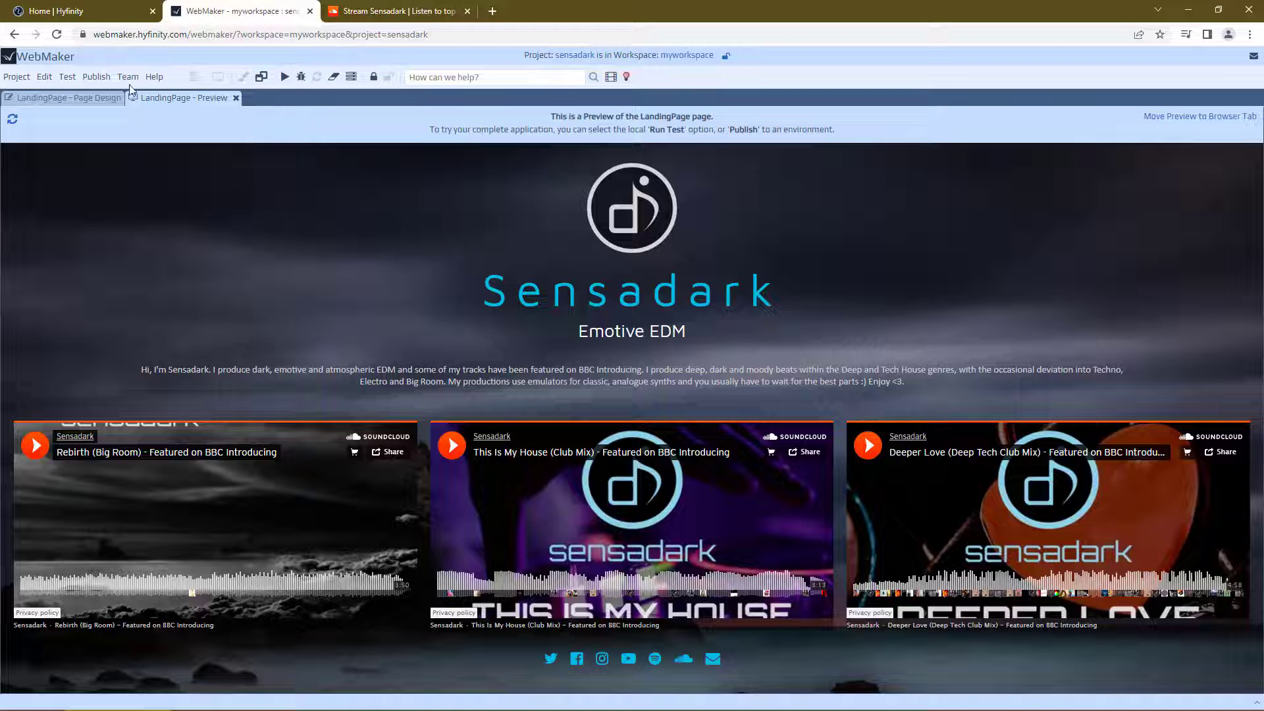
click(42, 102)
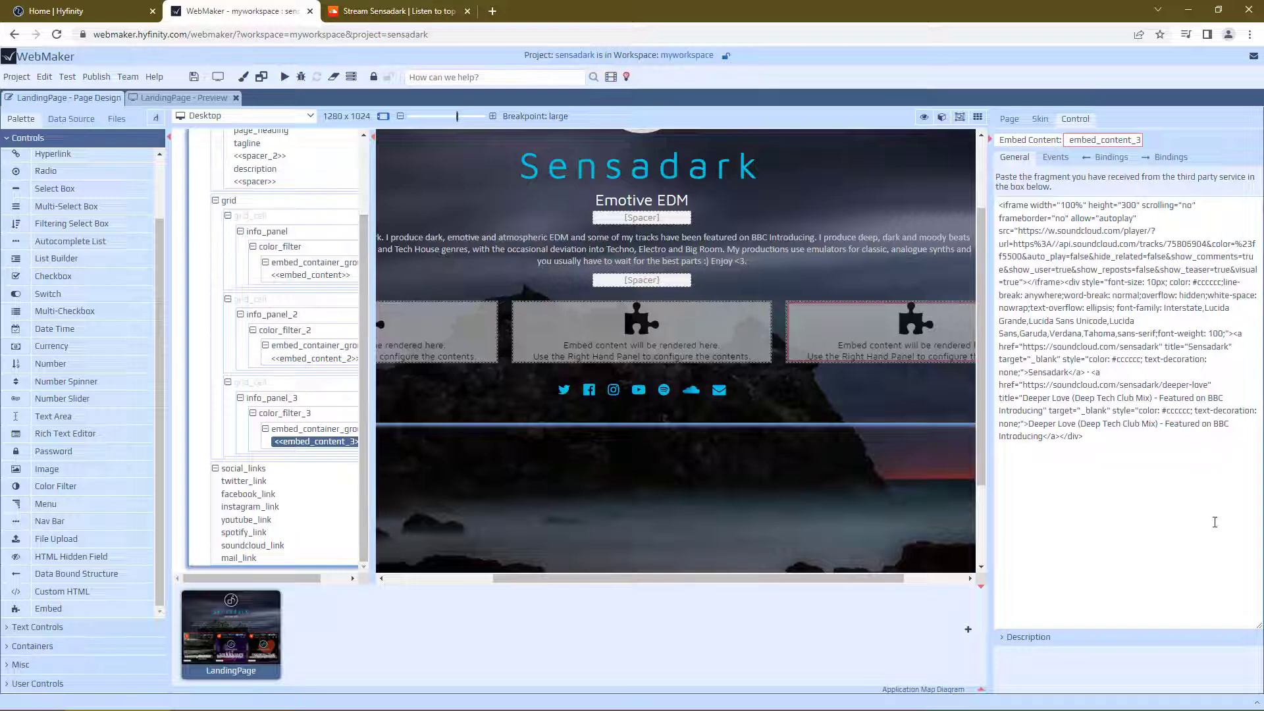
Expand the palette's Misc section to reveal the Spacer and Social Links controls.
scroll(757, 359, up, 2)
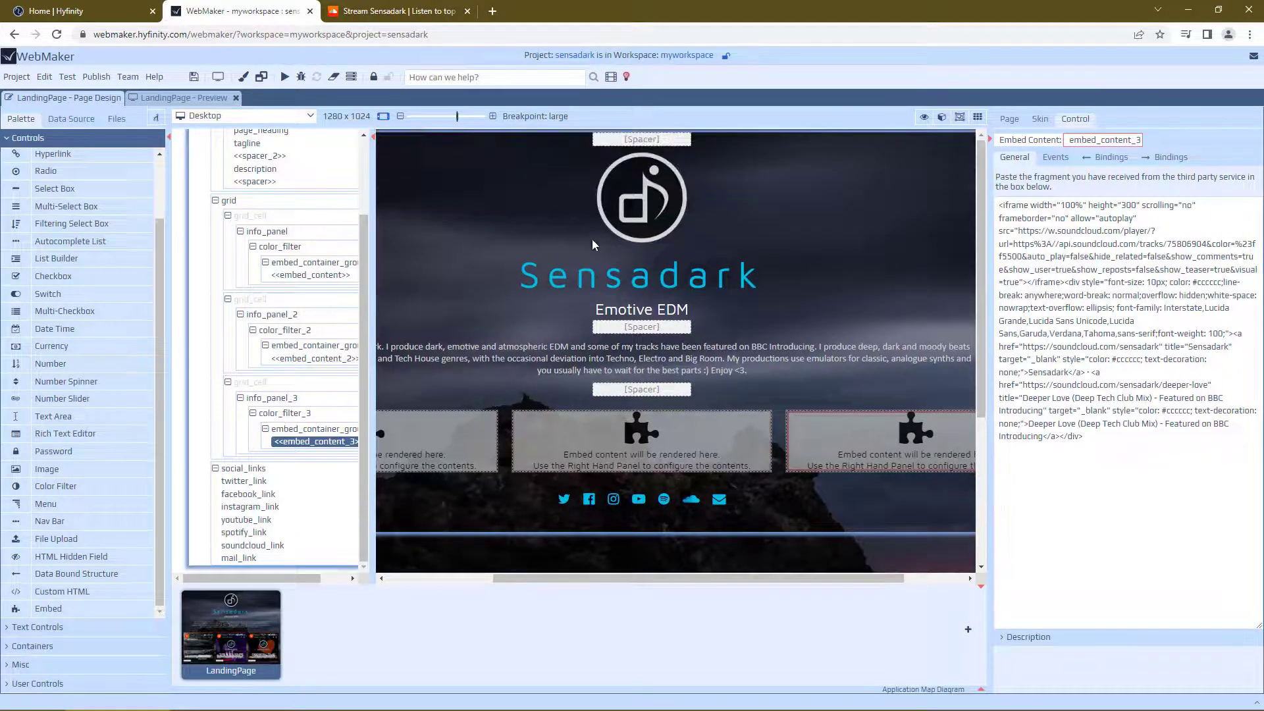
scroll(592, 240, down, 4)
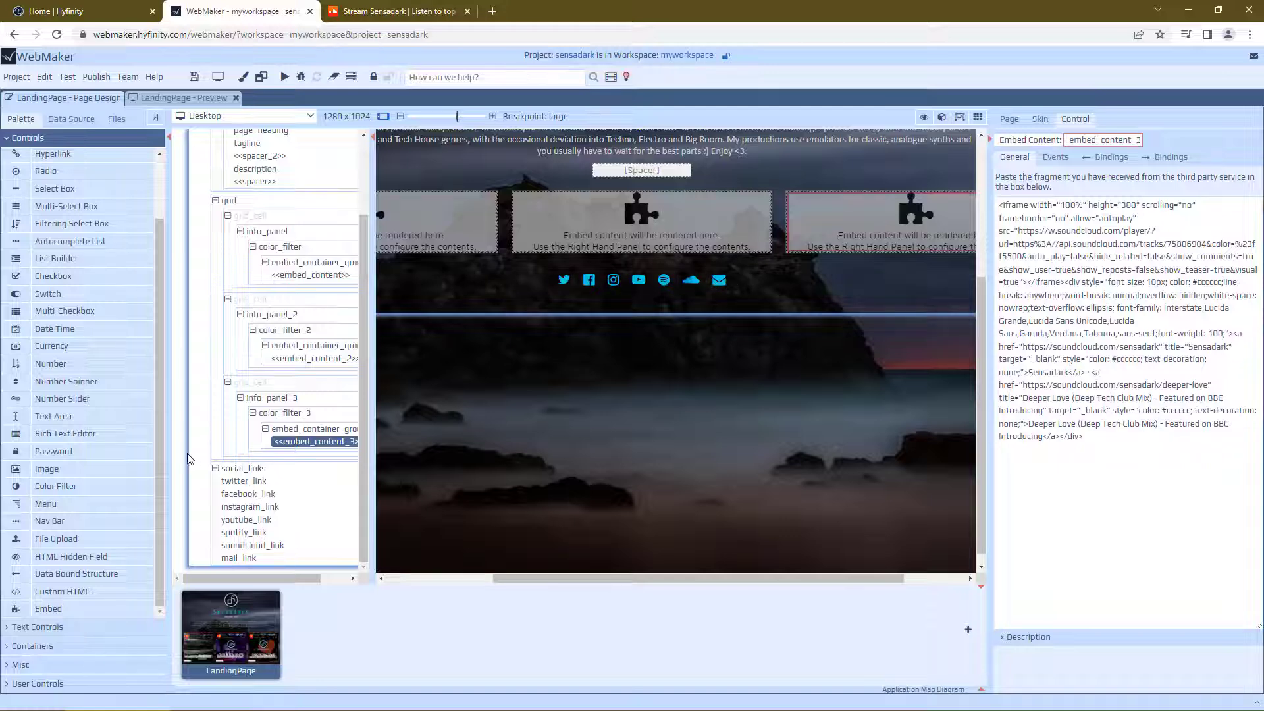
click(30, 663)
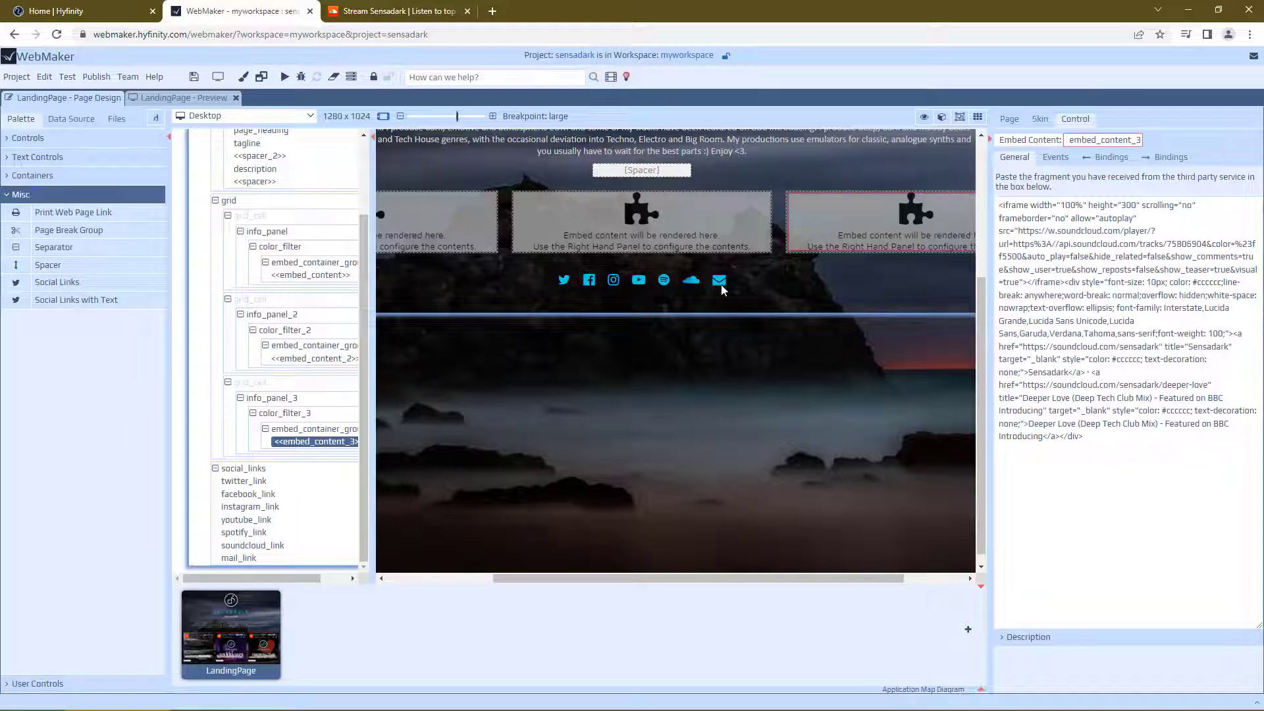
Strip the placeholder from the Facebook link URL and delete the Instagram icon.
click(565, 281)
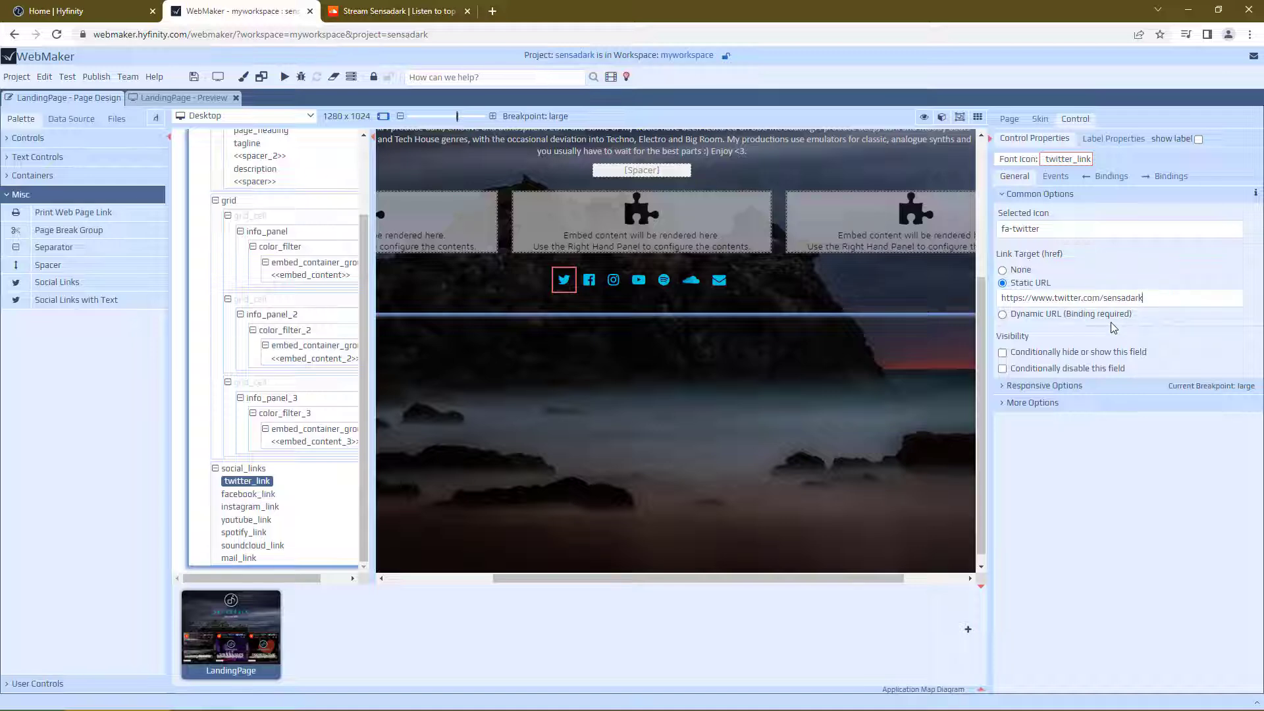
click(587, 281)
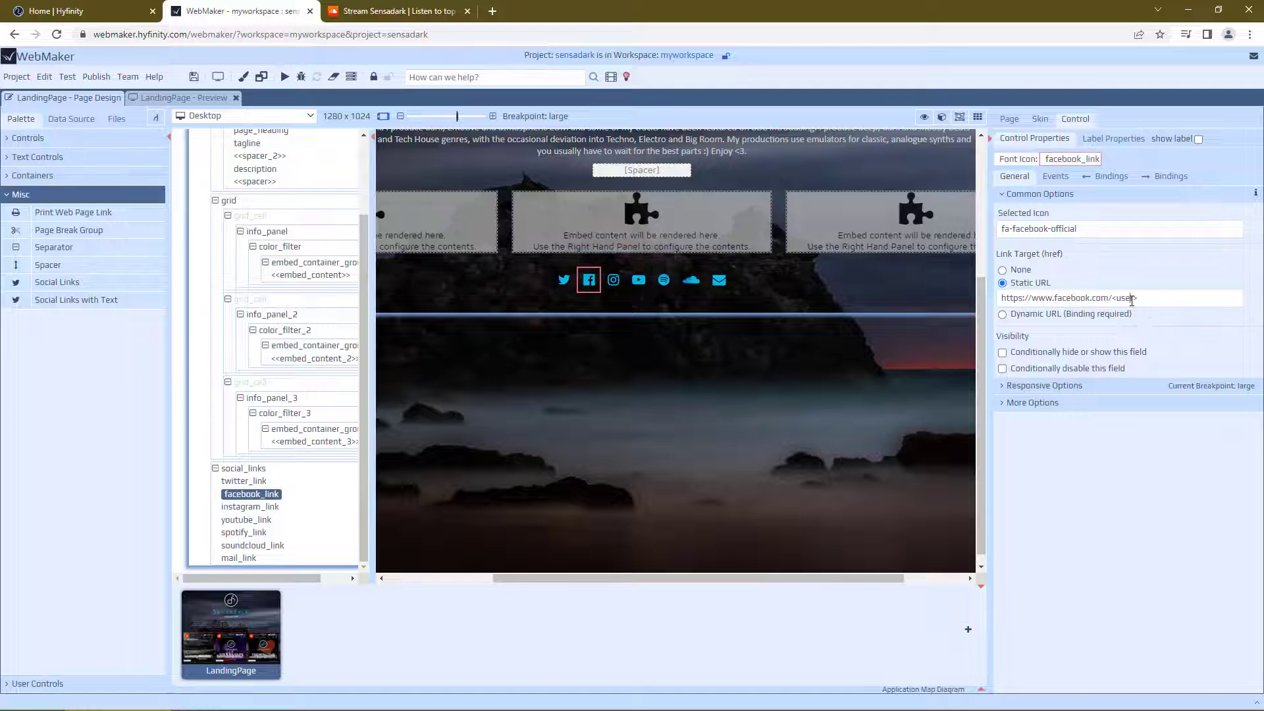
double_click(1131, 299)
key(BackSpace)
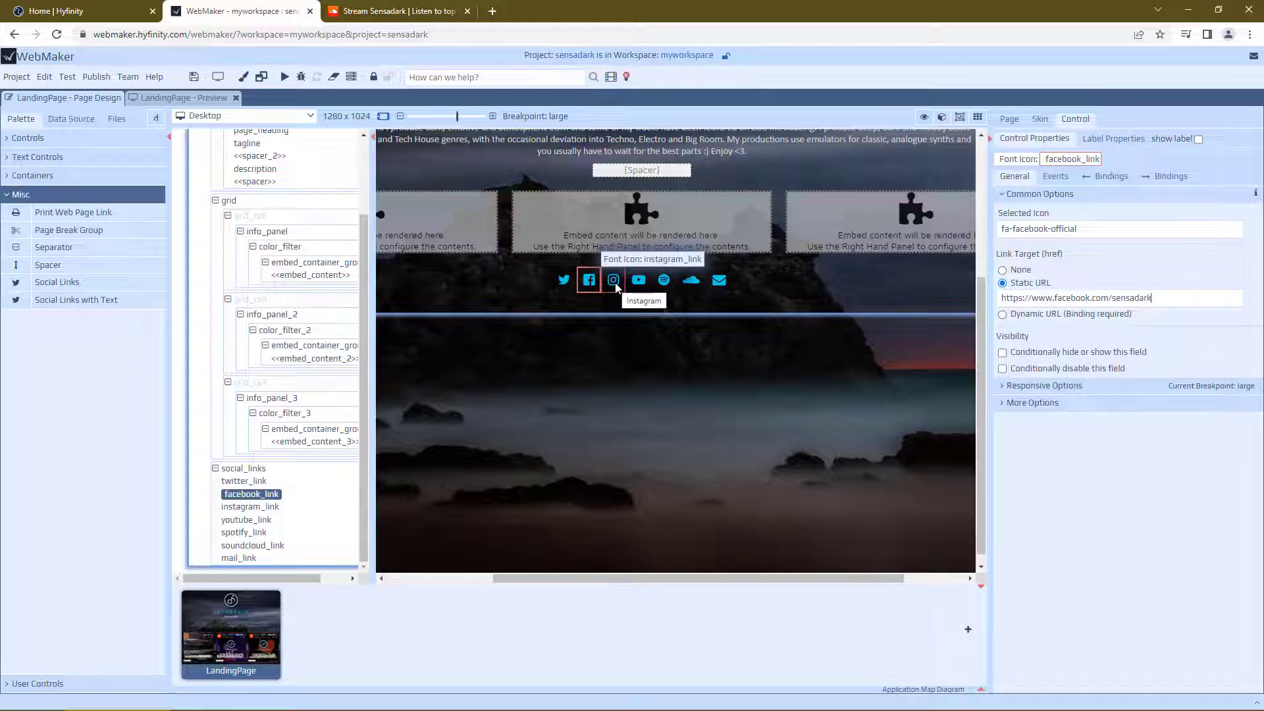
right_click(615, 285)
click(651, 302)
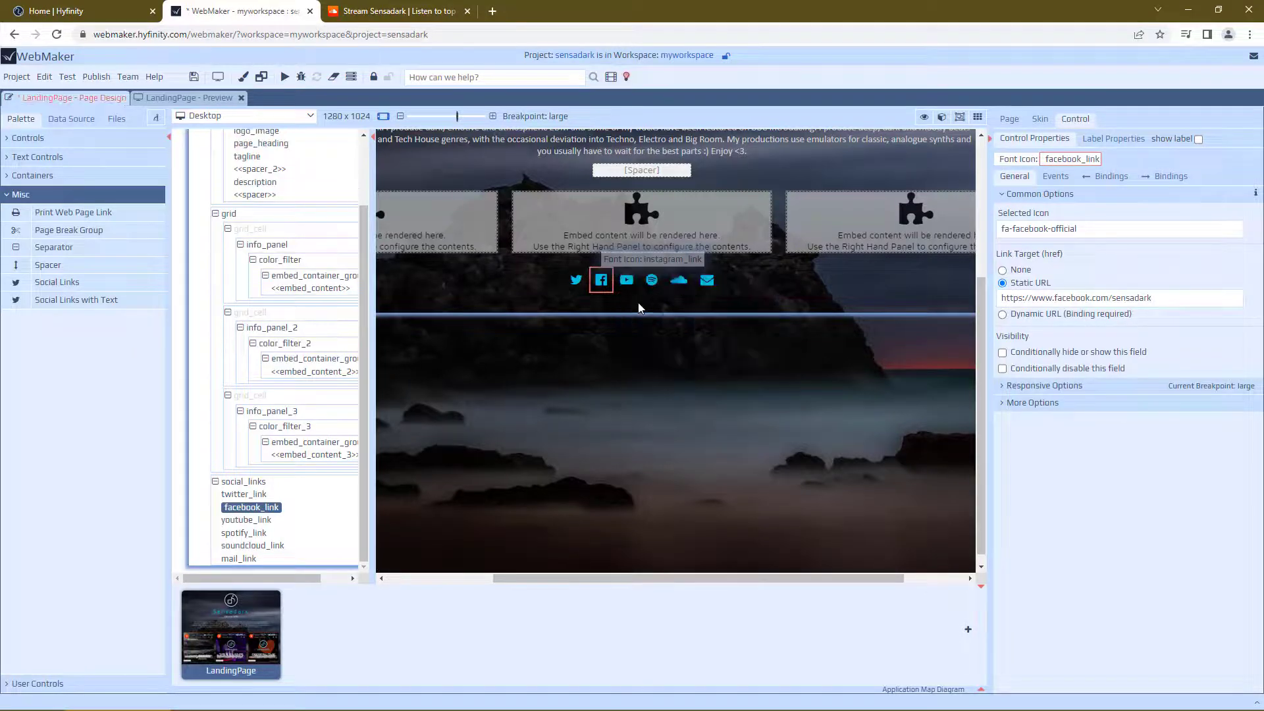
Point the YouTube link at Sensadark and insert Sensadark's Spotify artist ID into the Spotify URL.
click(629, 281)
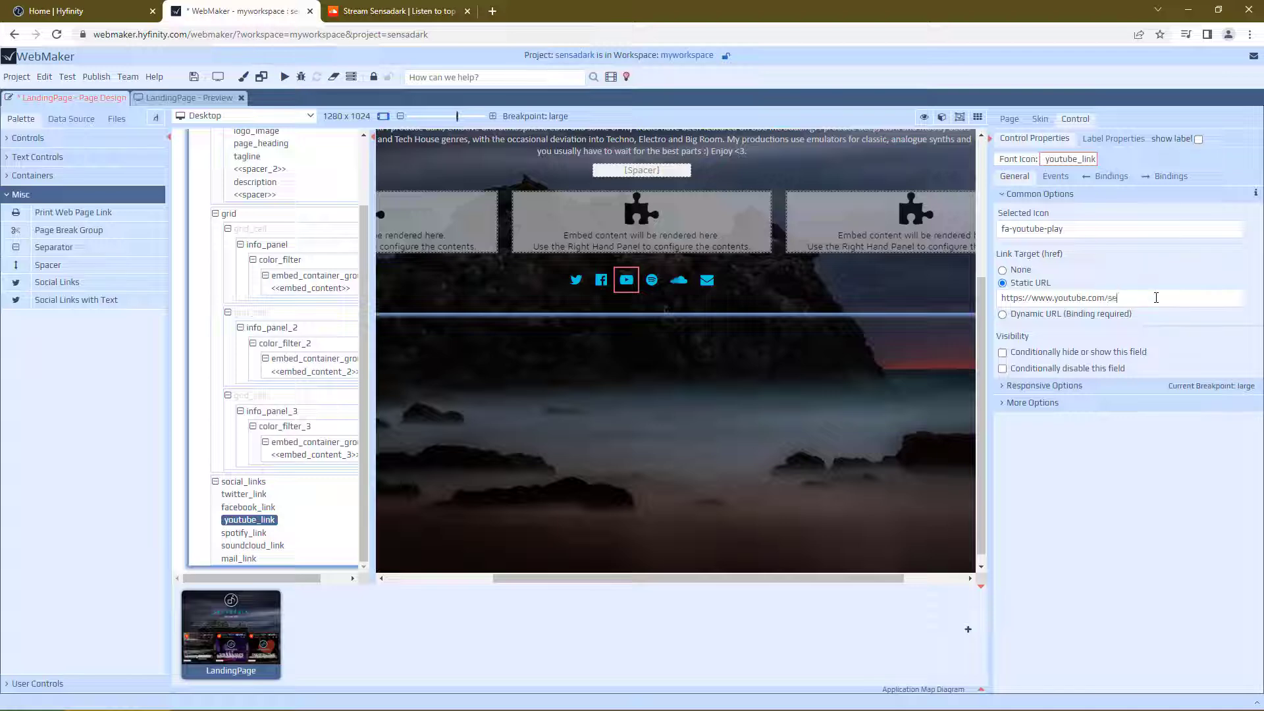
text(nsadark)
click(652, 281)
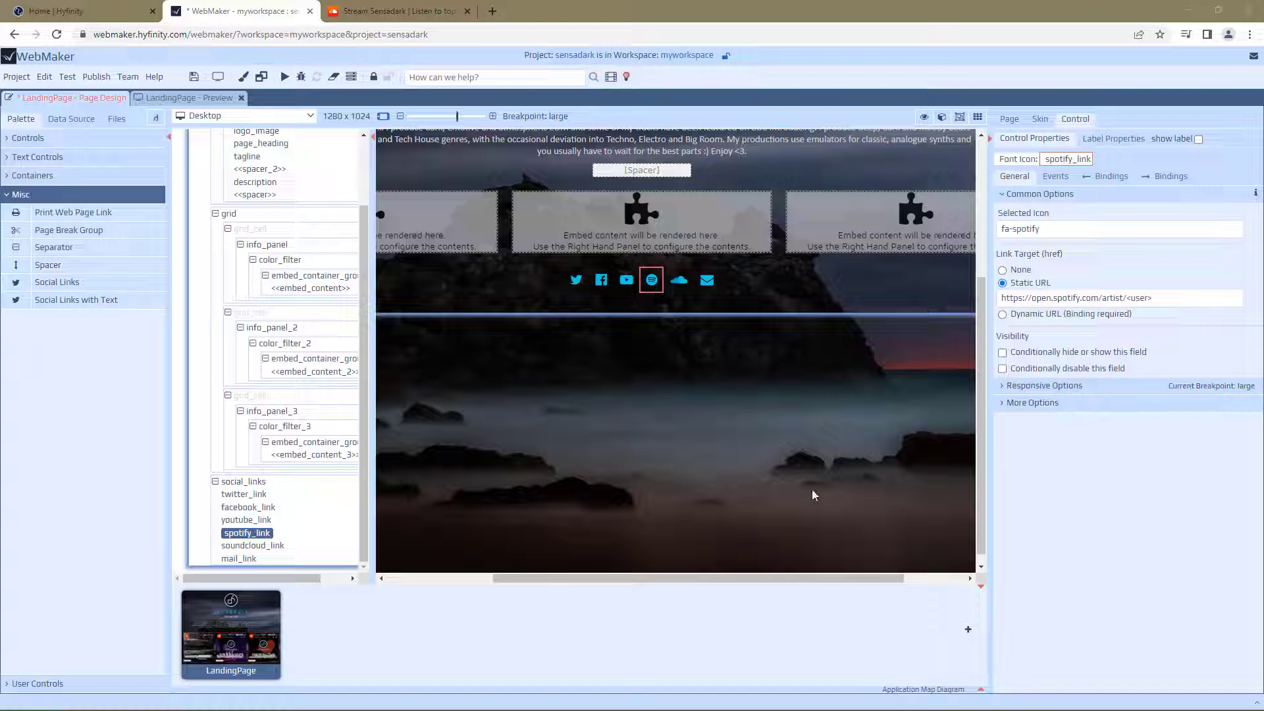
click(1158, 298)
key(BackSpace)
key(BackSpace)
key(BackSpace)
key(BackSpace)
key(BackSpace)
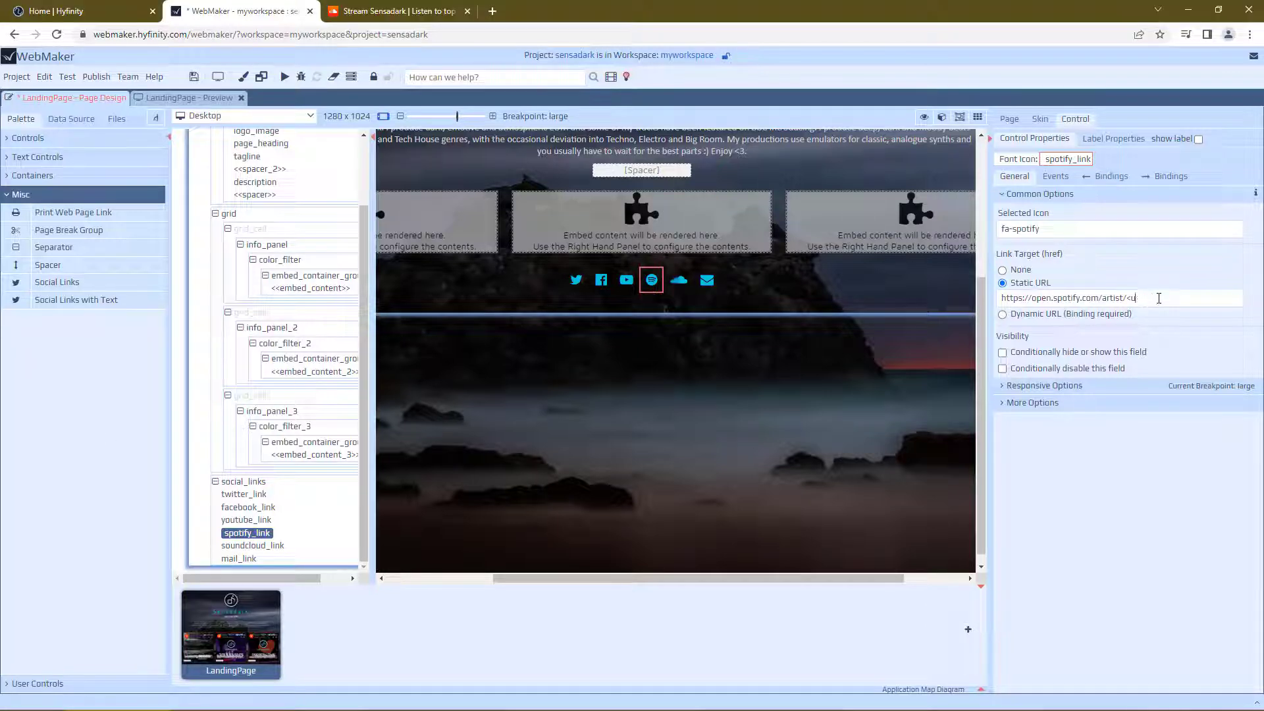
text(3TK1iycJvI545CitADpa4)
click(678, 281)
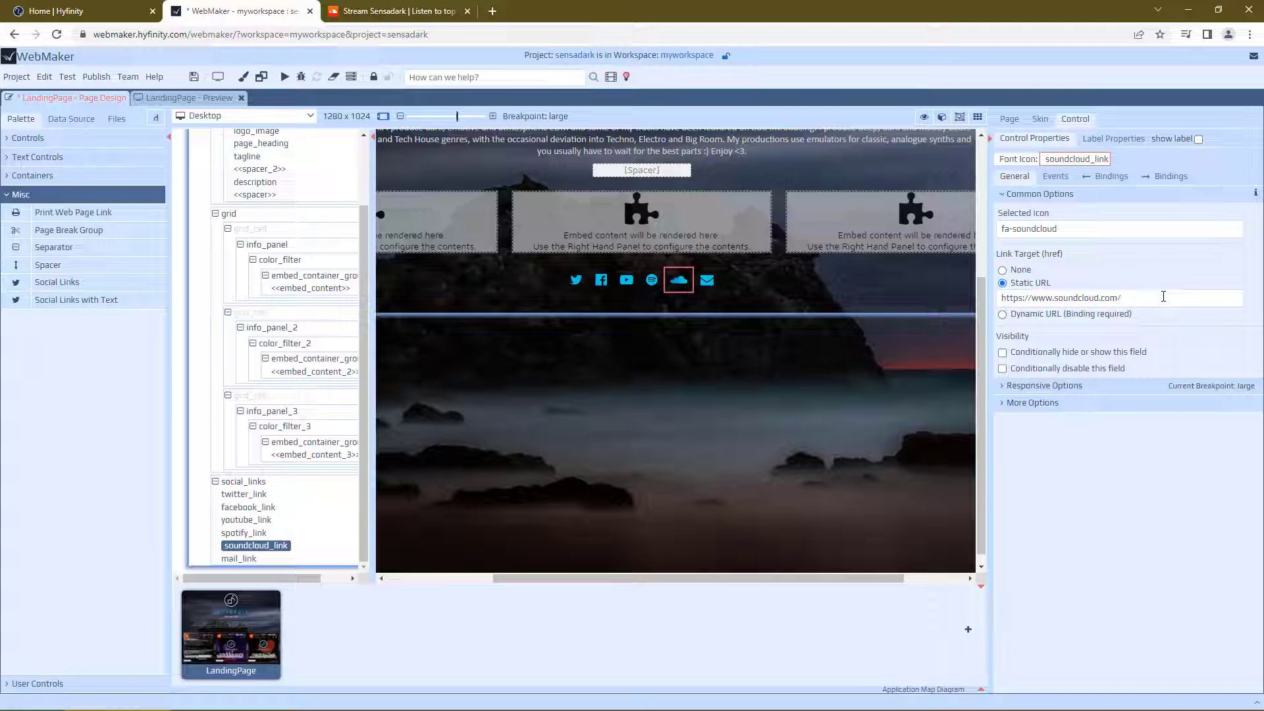
text(ensadark)
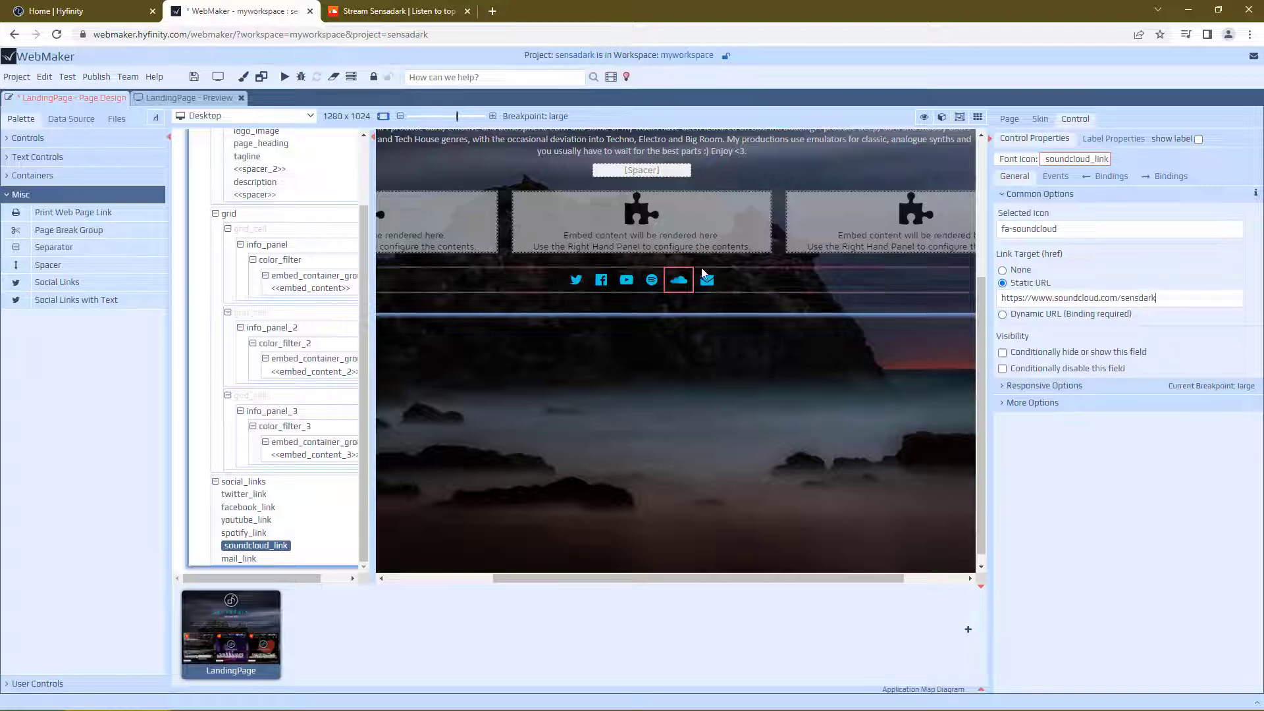
click(706, 280)
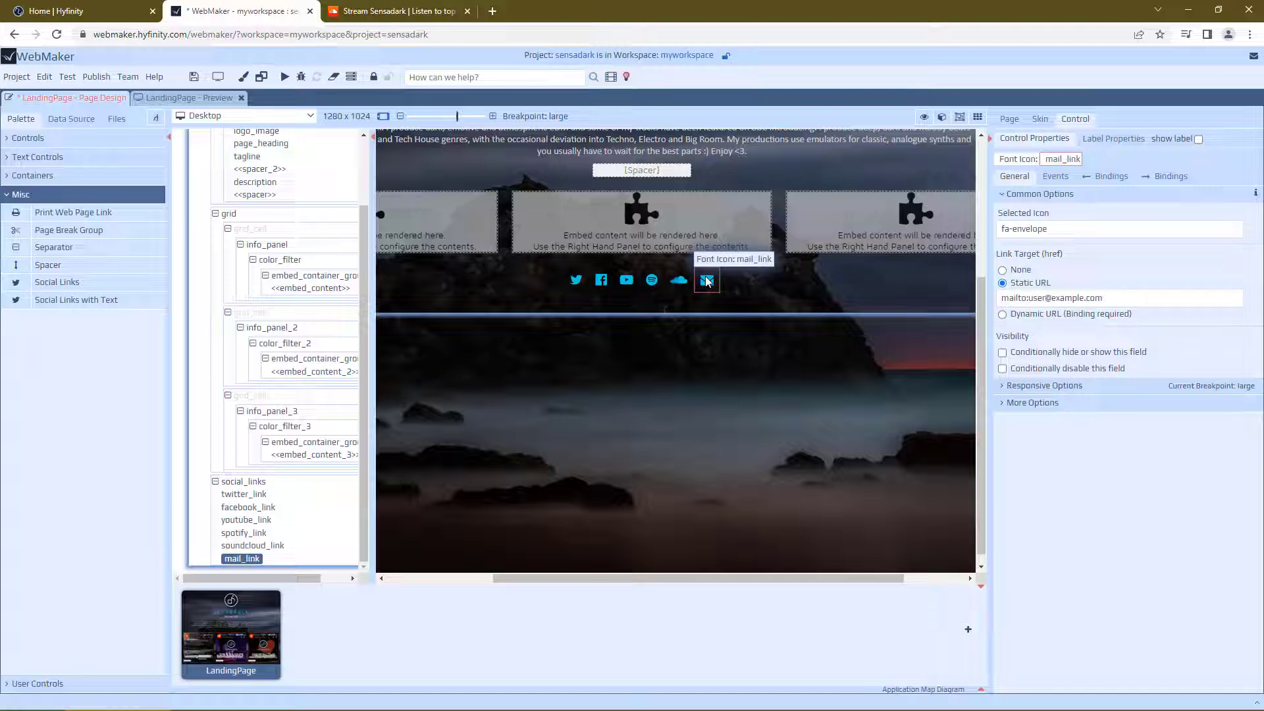
right_click(706, 281)
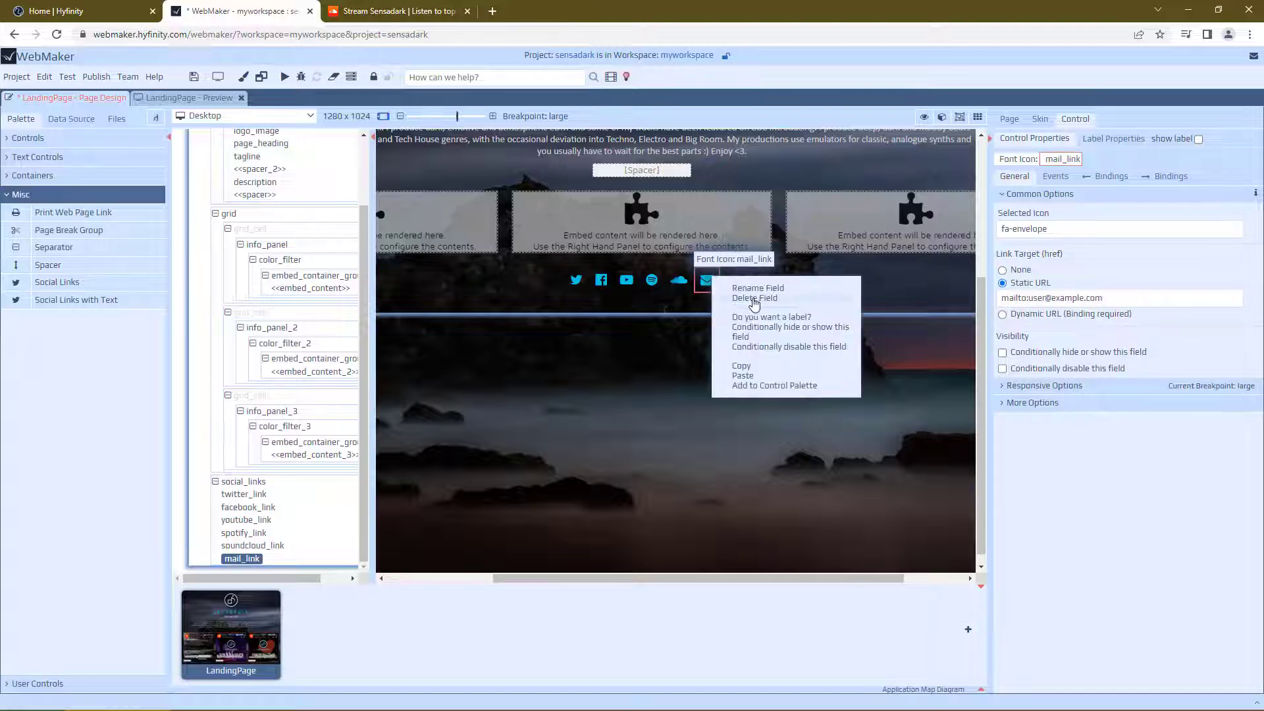
click(750, 299)
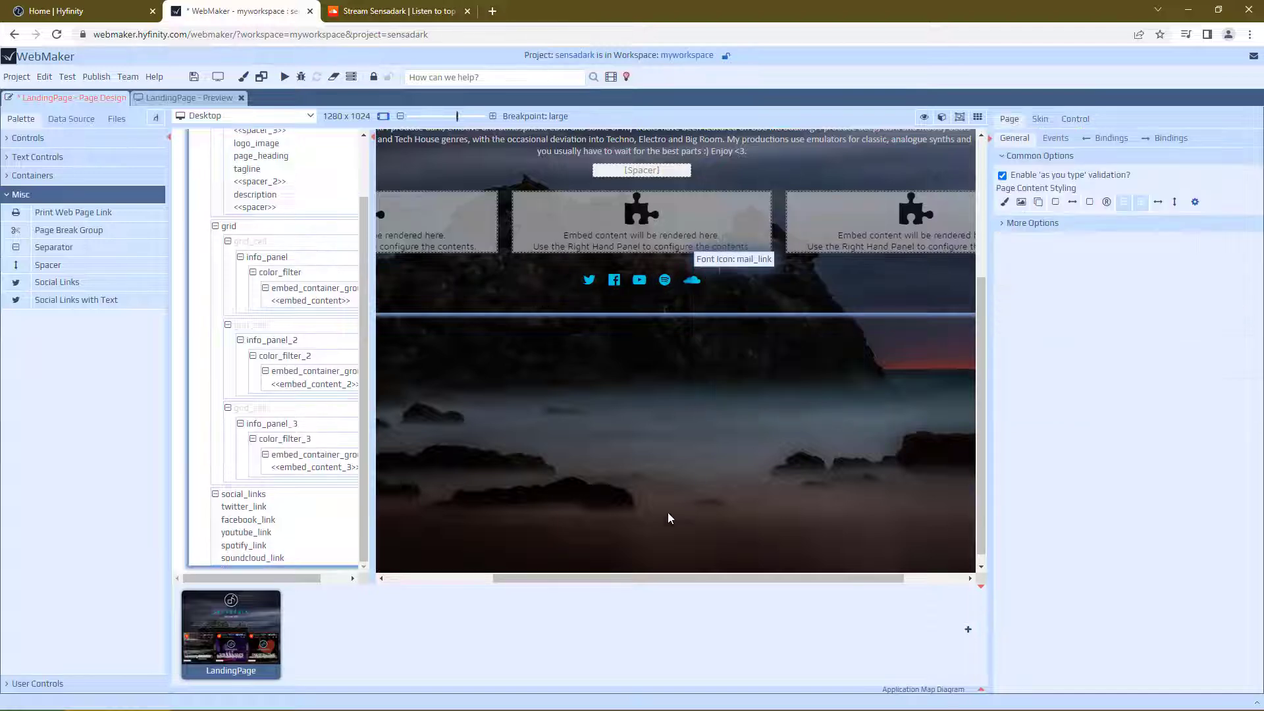
click(193, 78)
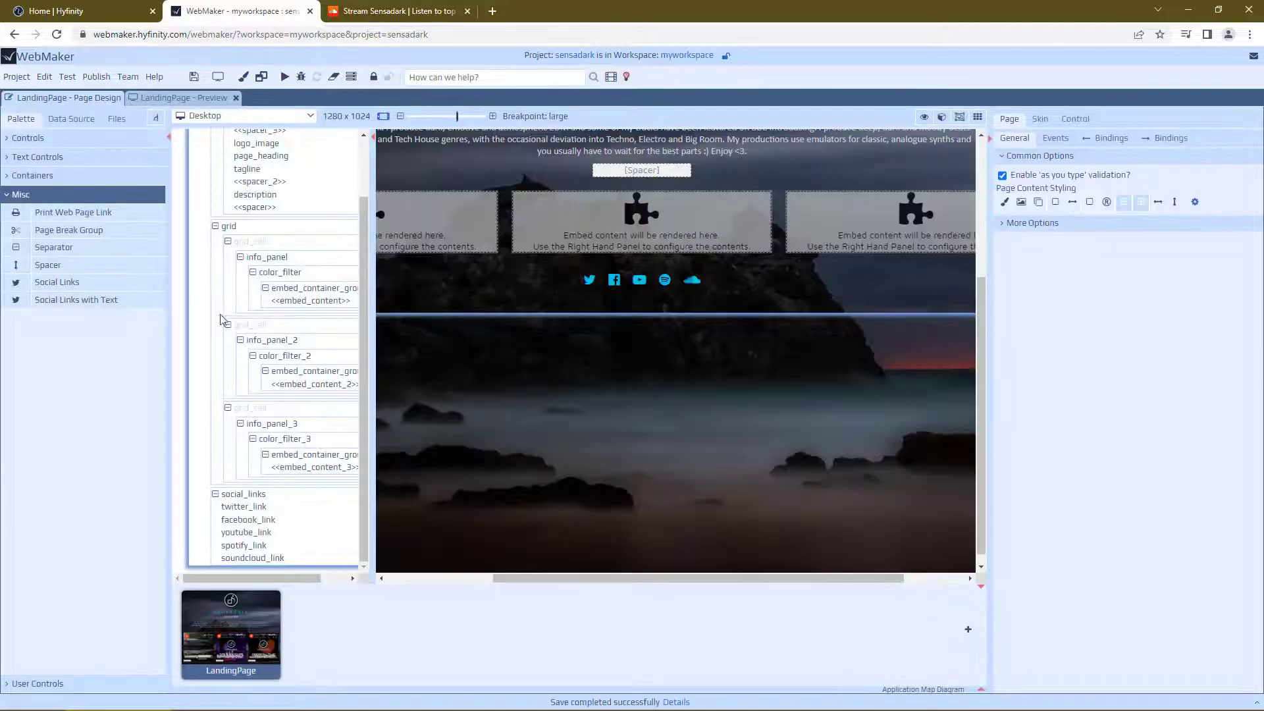
click(149, 99)
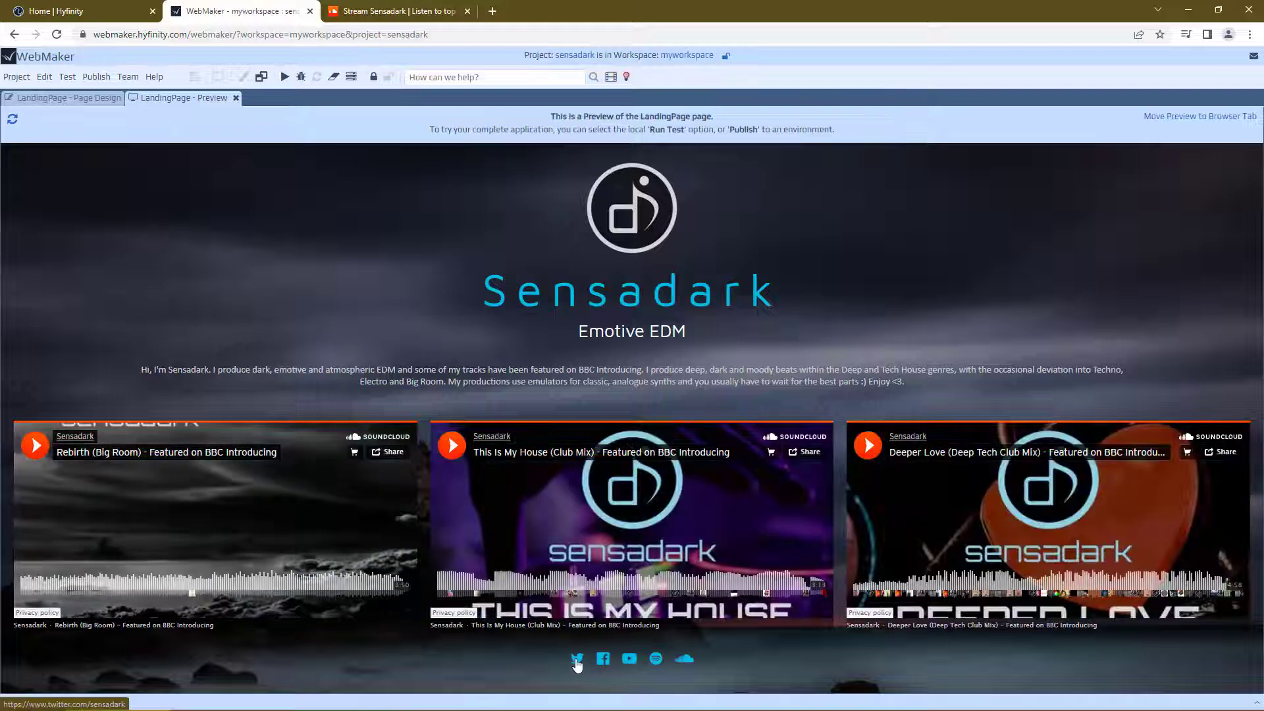
click(71, 100)
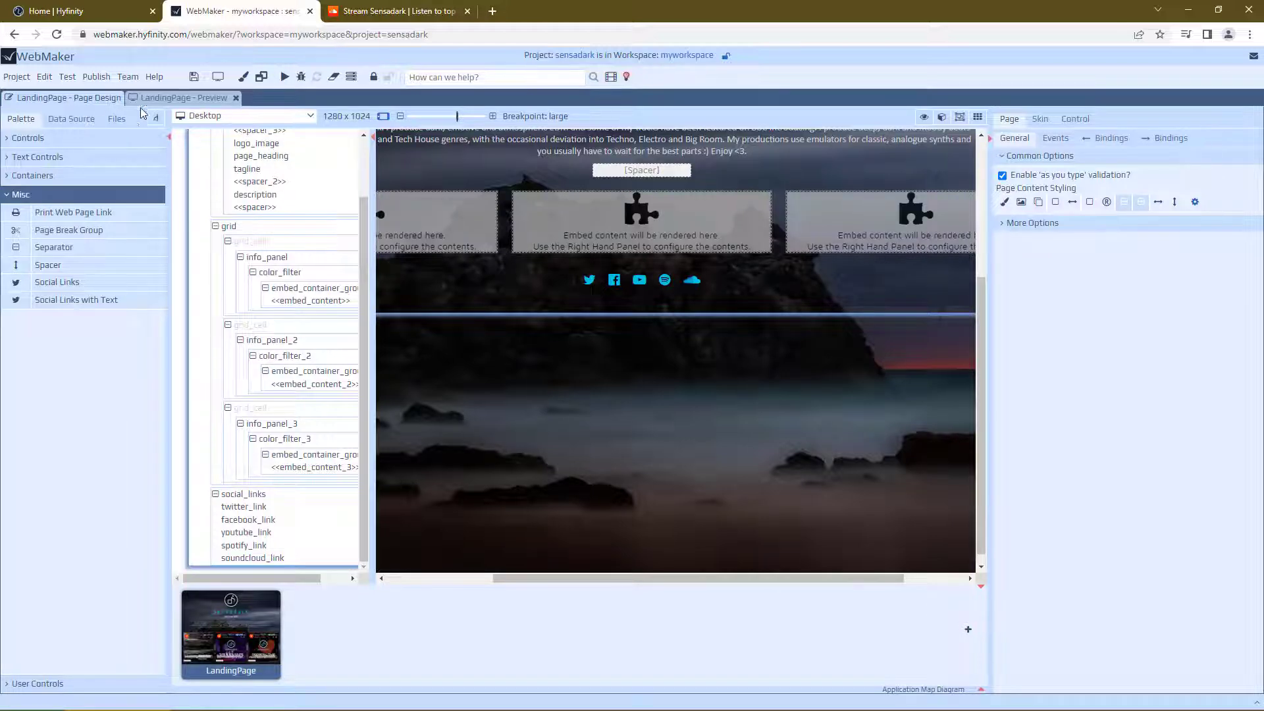
scroll(961, 401, up, 3)
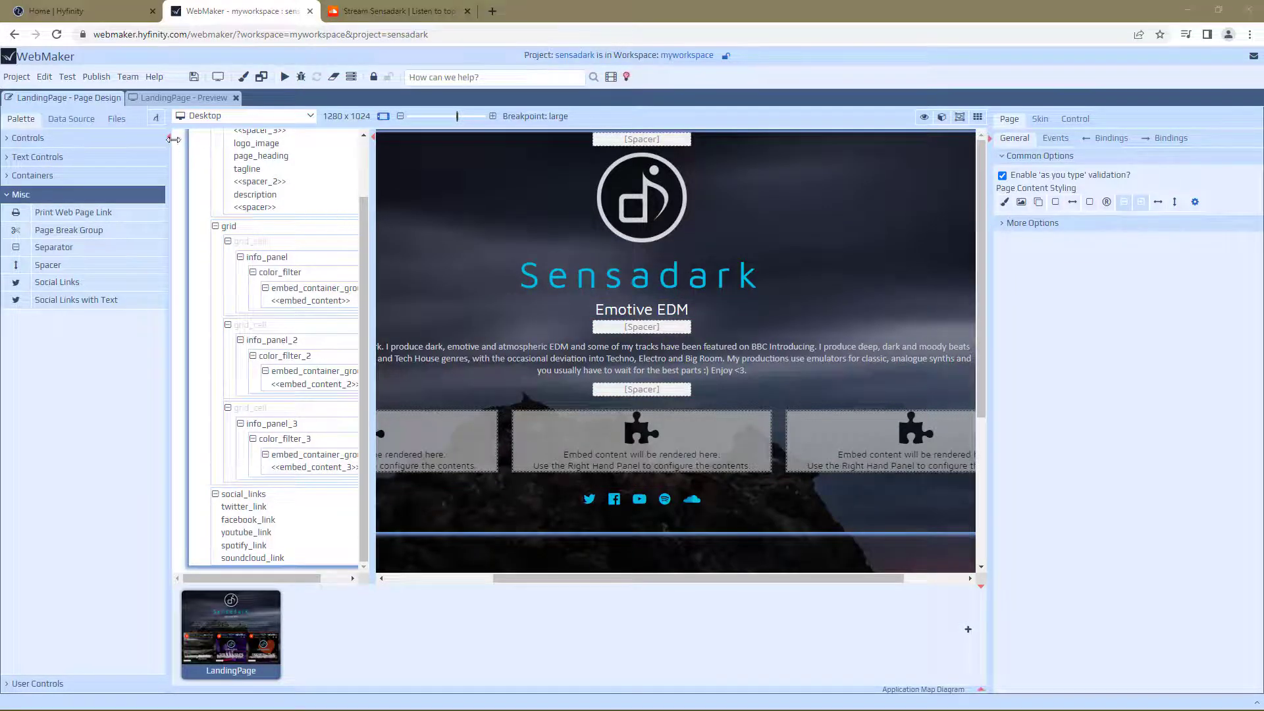
In Theme Designer, expand System Themes and Fonts, Icons, Etc..., then choose Include New Font.
click(243, 79)
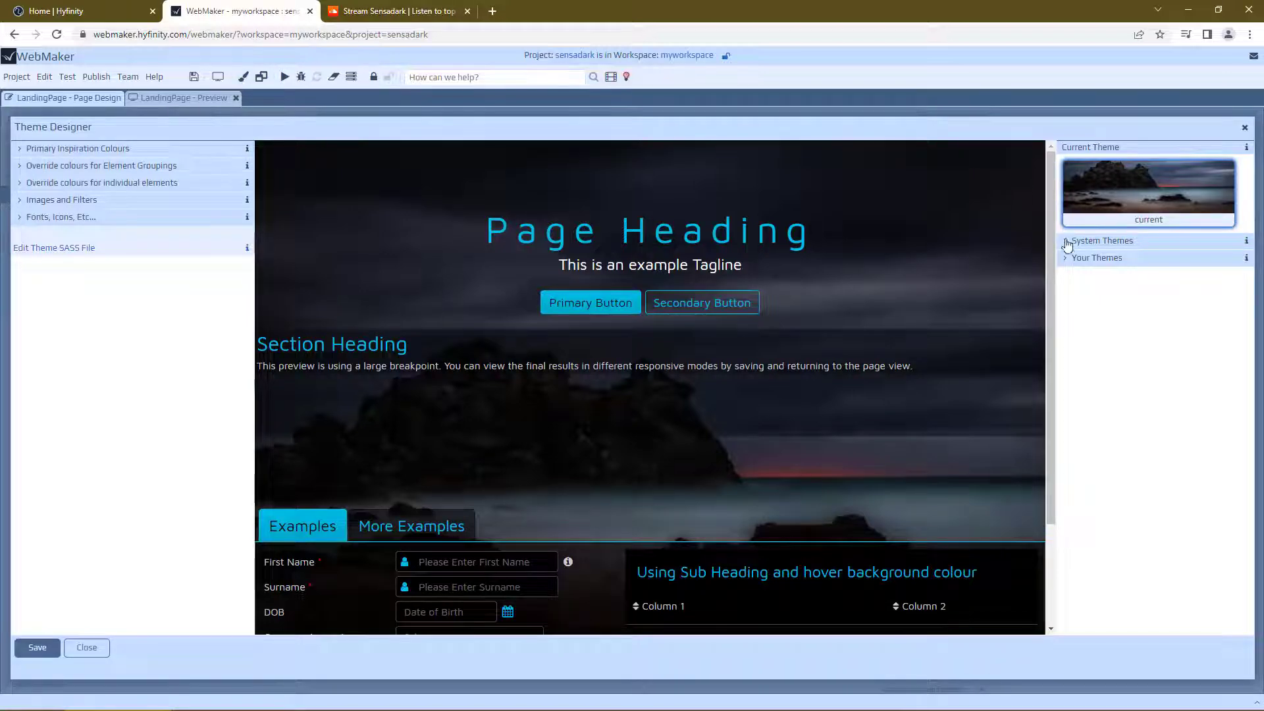
click(1105, 242)
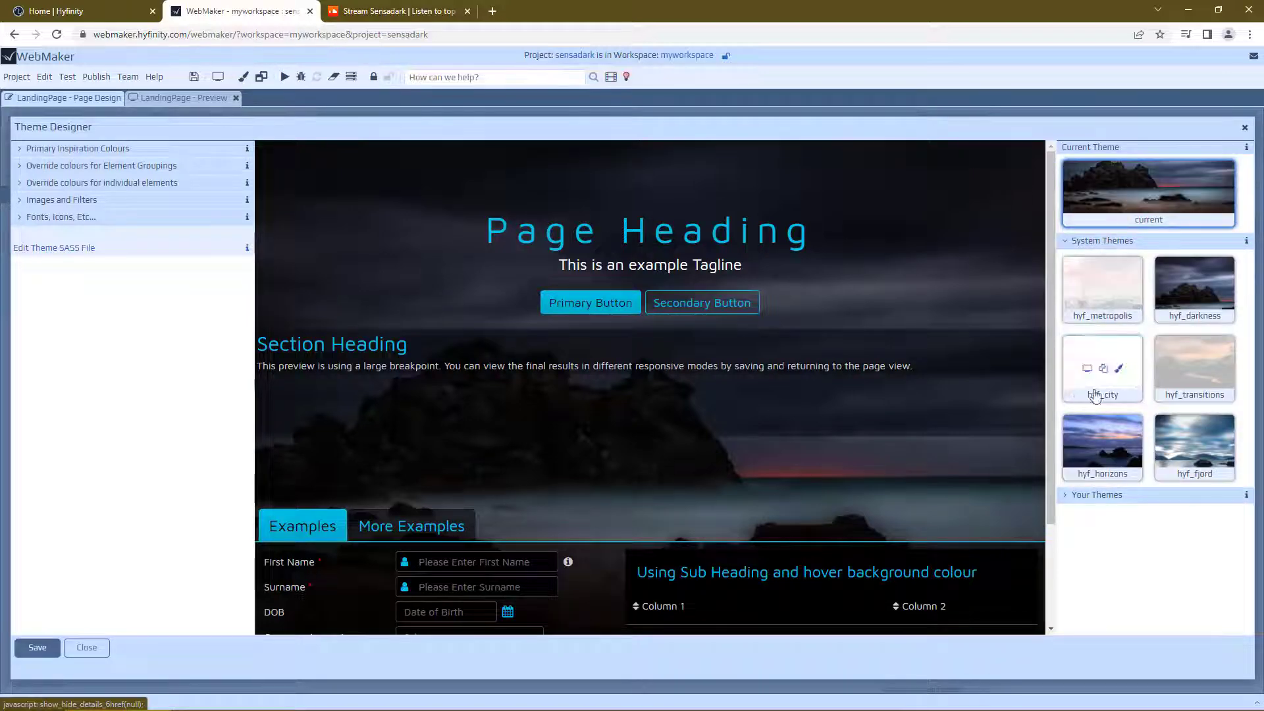
mouse_move(1165, 320)
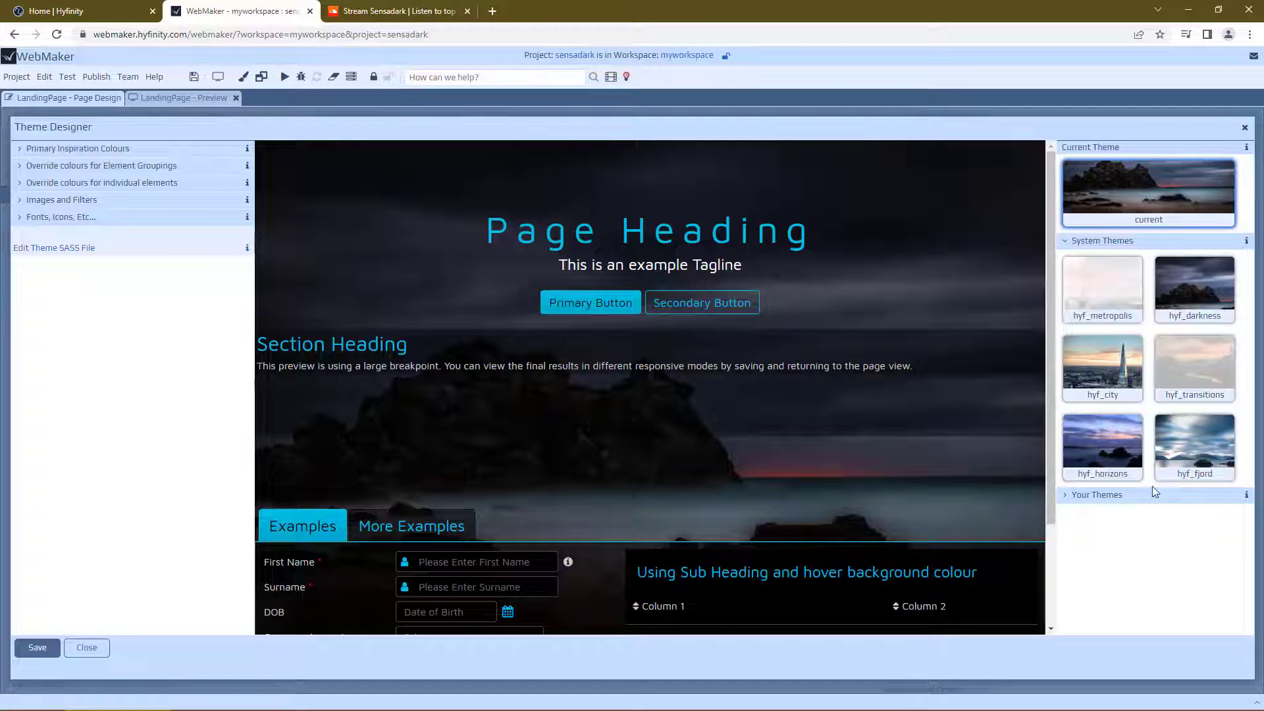
mouse_move(1098, 371)
scroll(644, 444, down, 2)
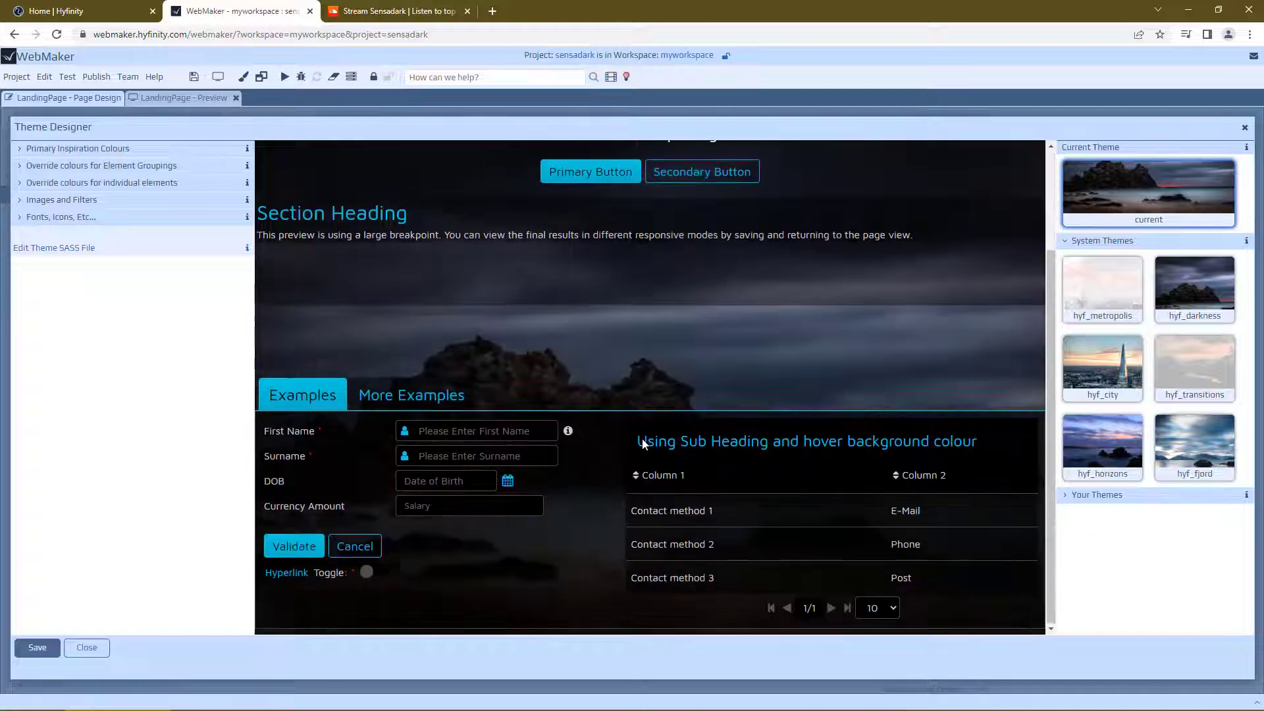
scroll(644, 444, up, 2)
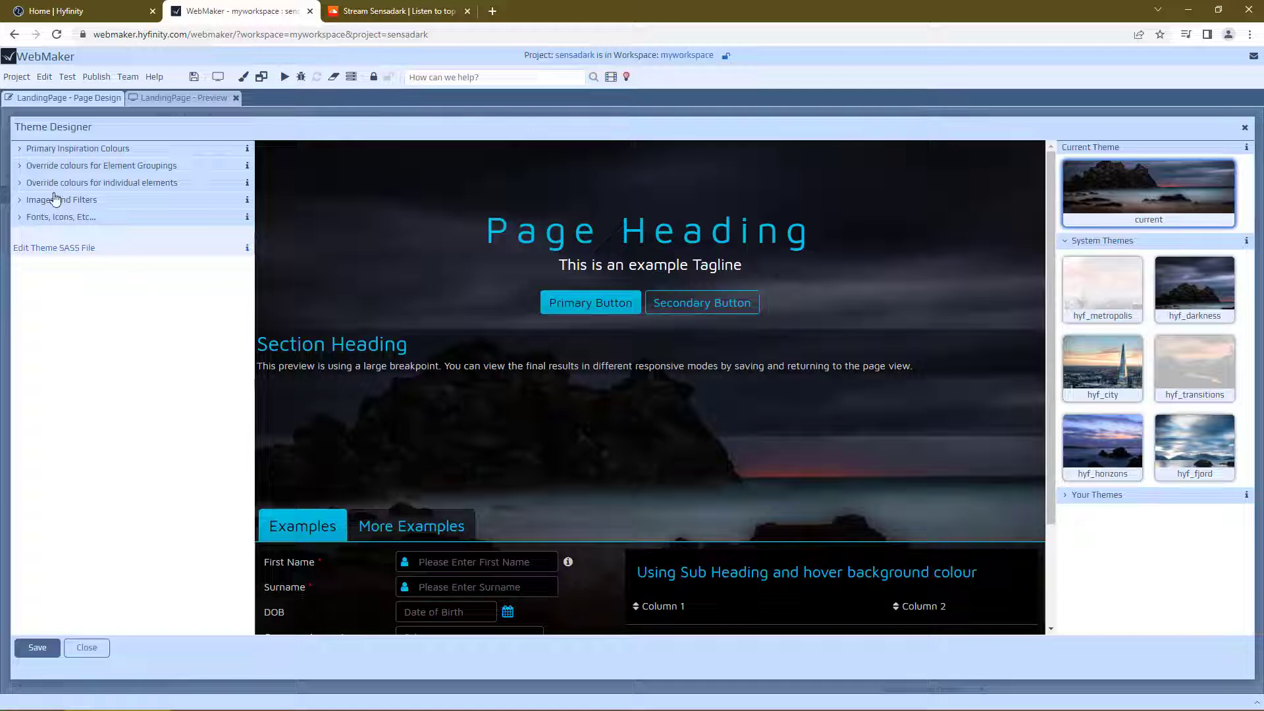
click(27, 219)
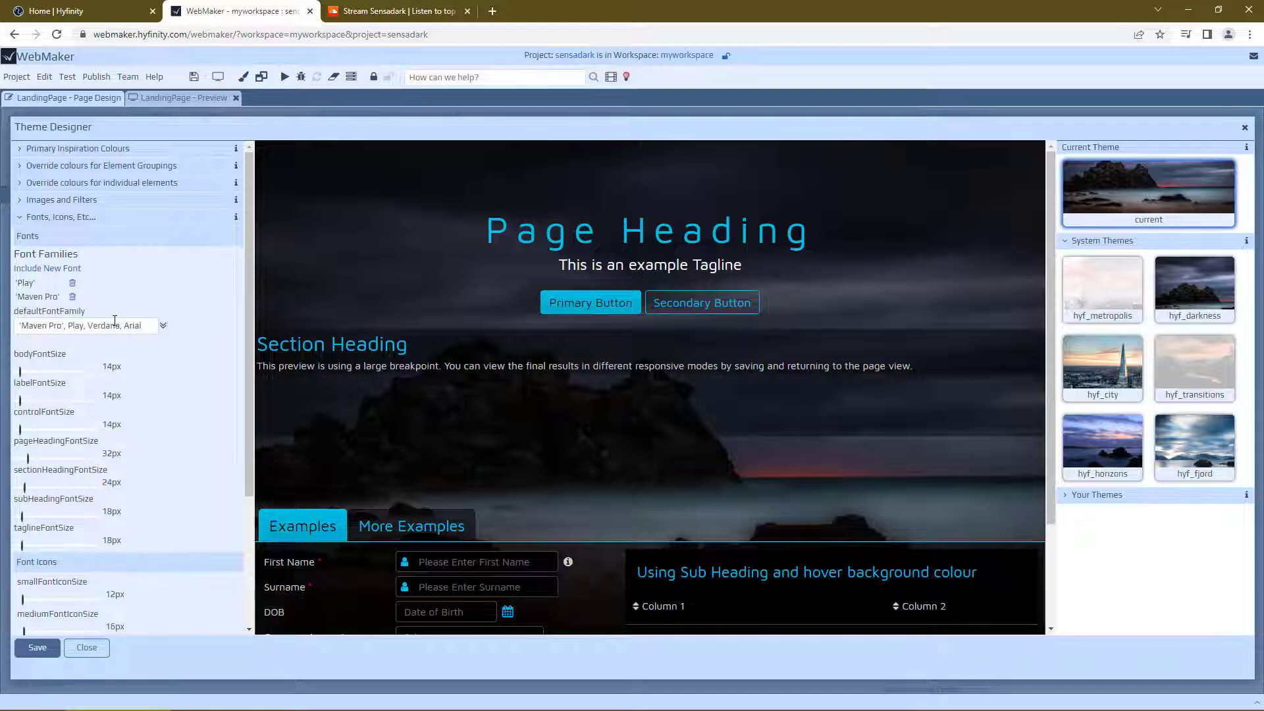
click(46, 270)
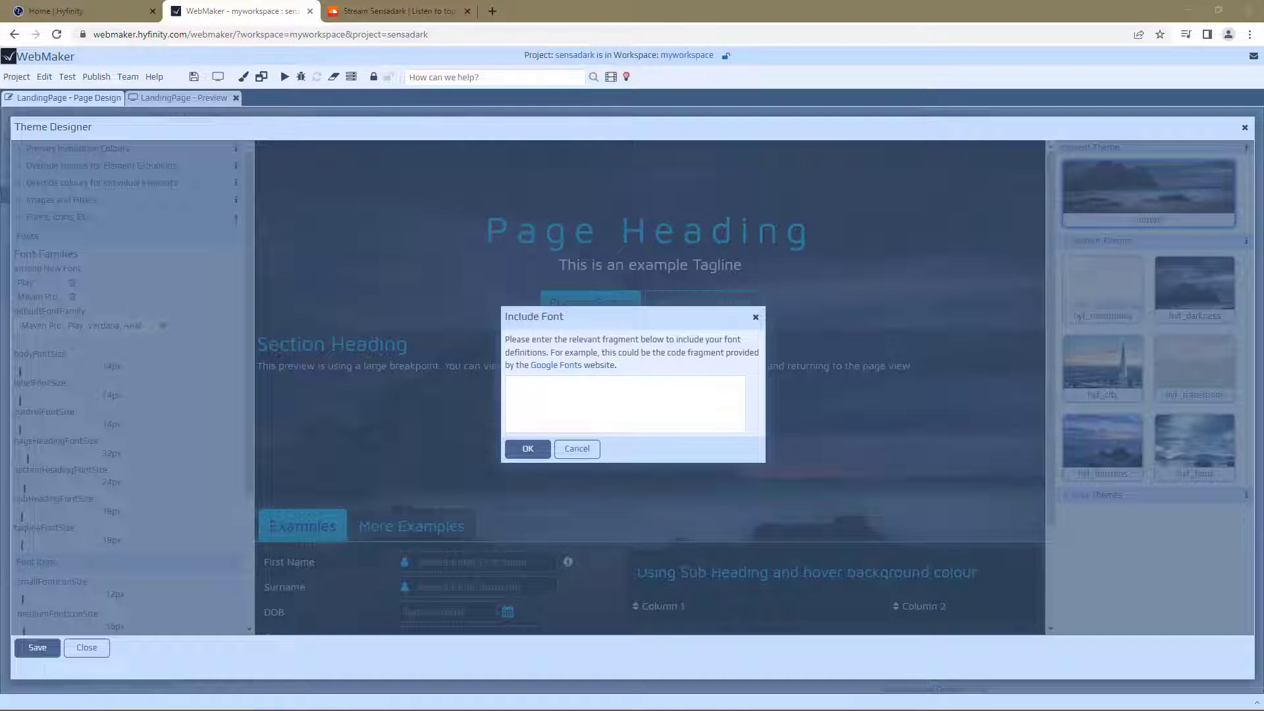
Find 'orbitron' on Google Fonts and select the Regular 400 style's link code.
click(550, 365)
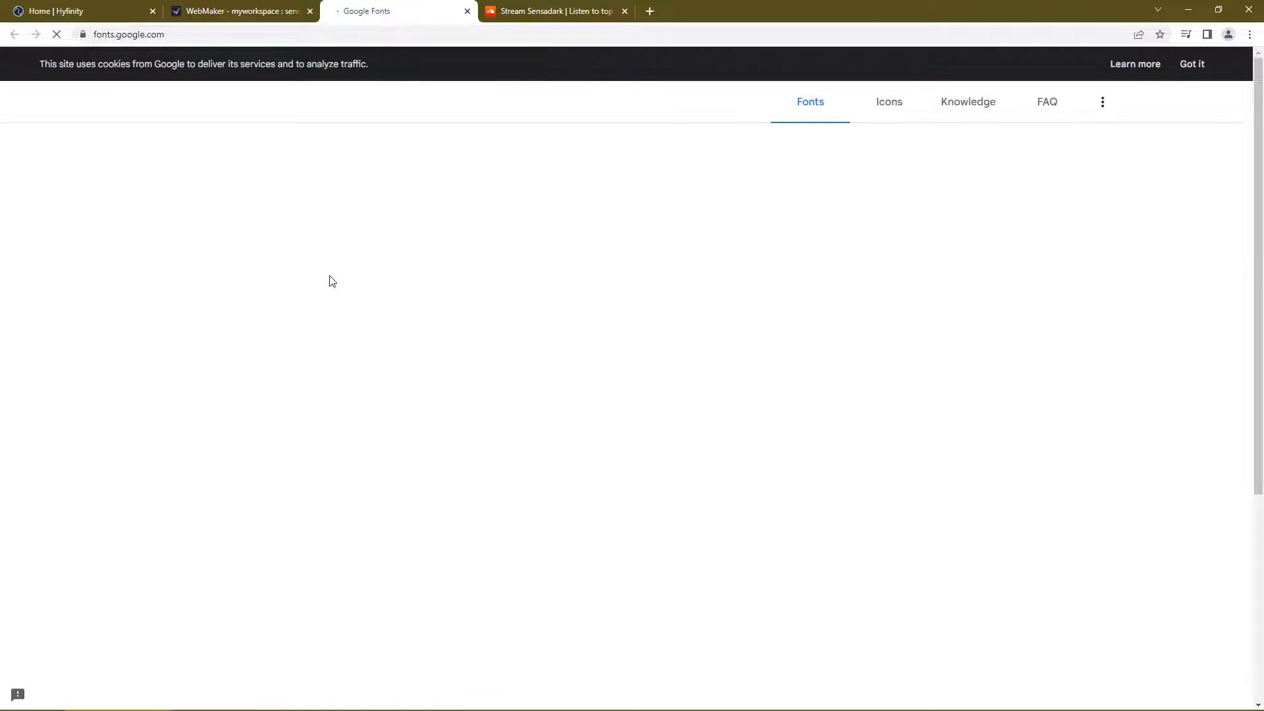
click(255, 149)
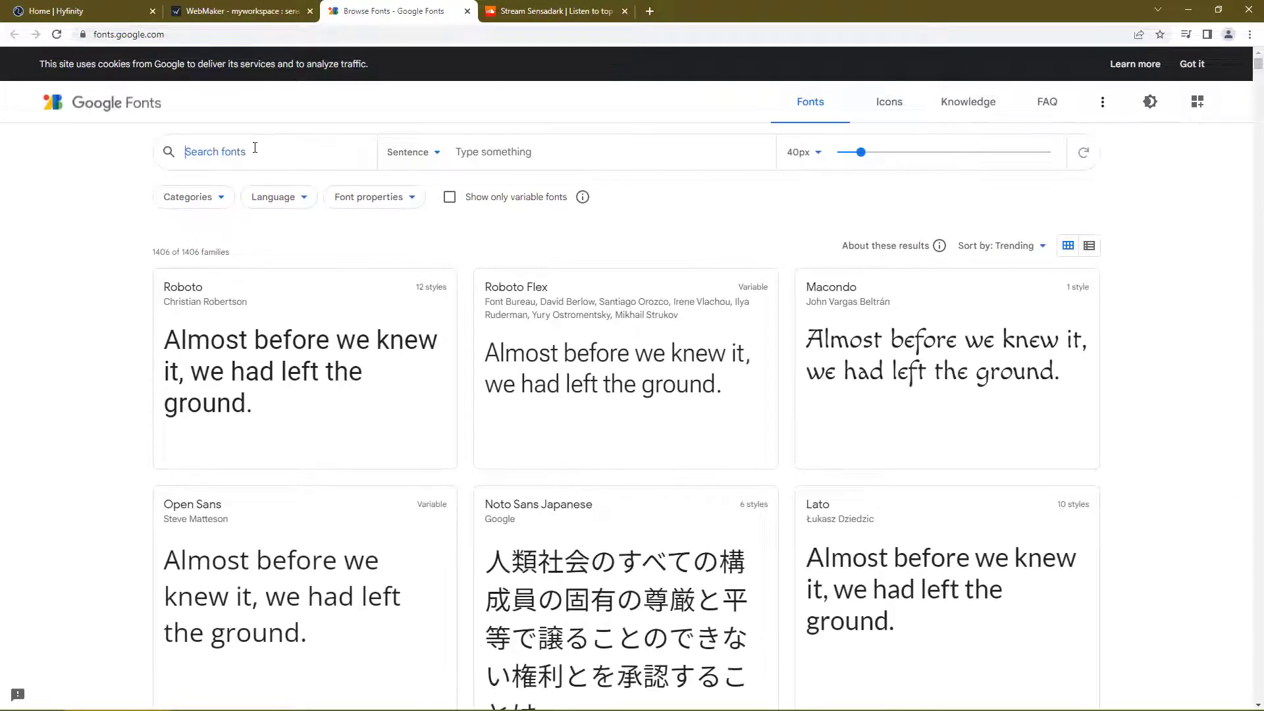
text(or)
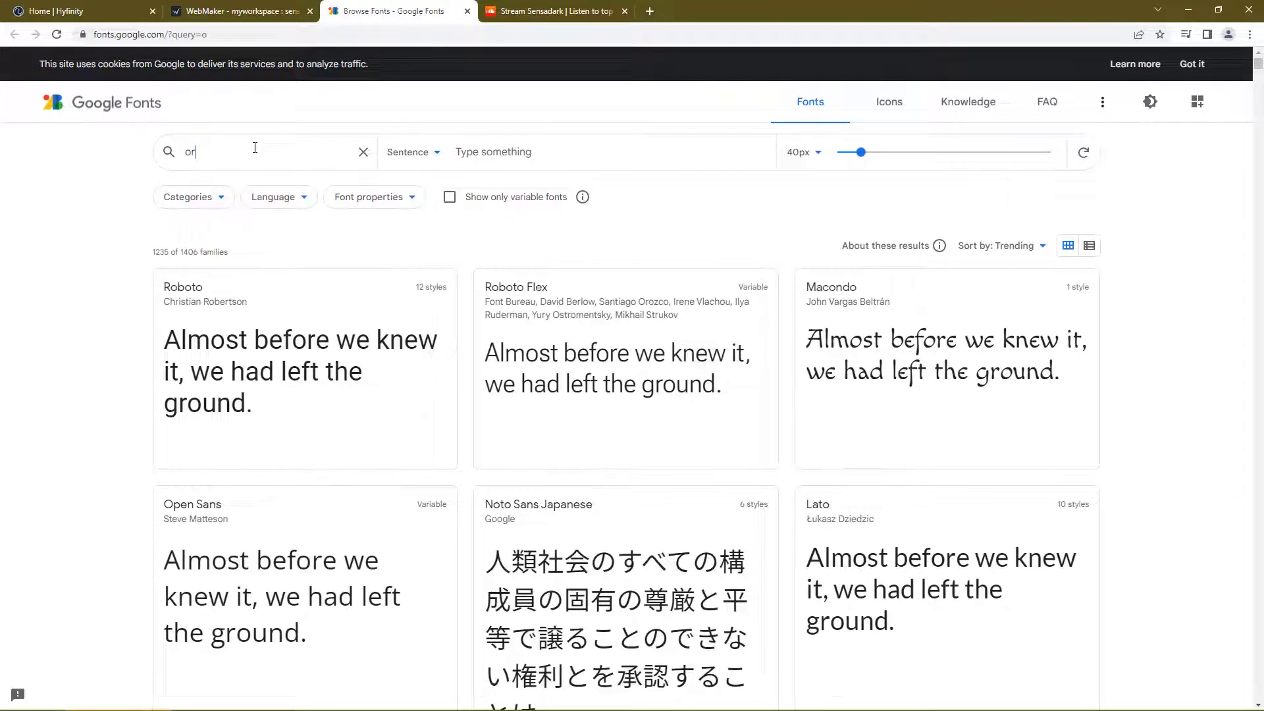
text(bitron)
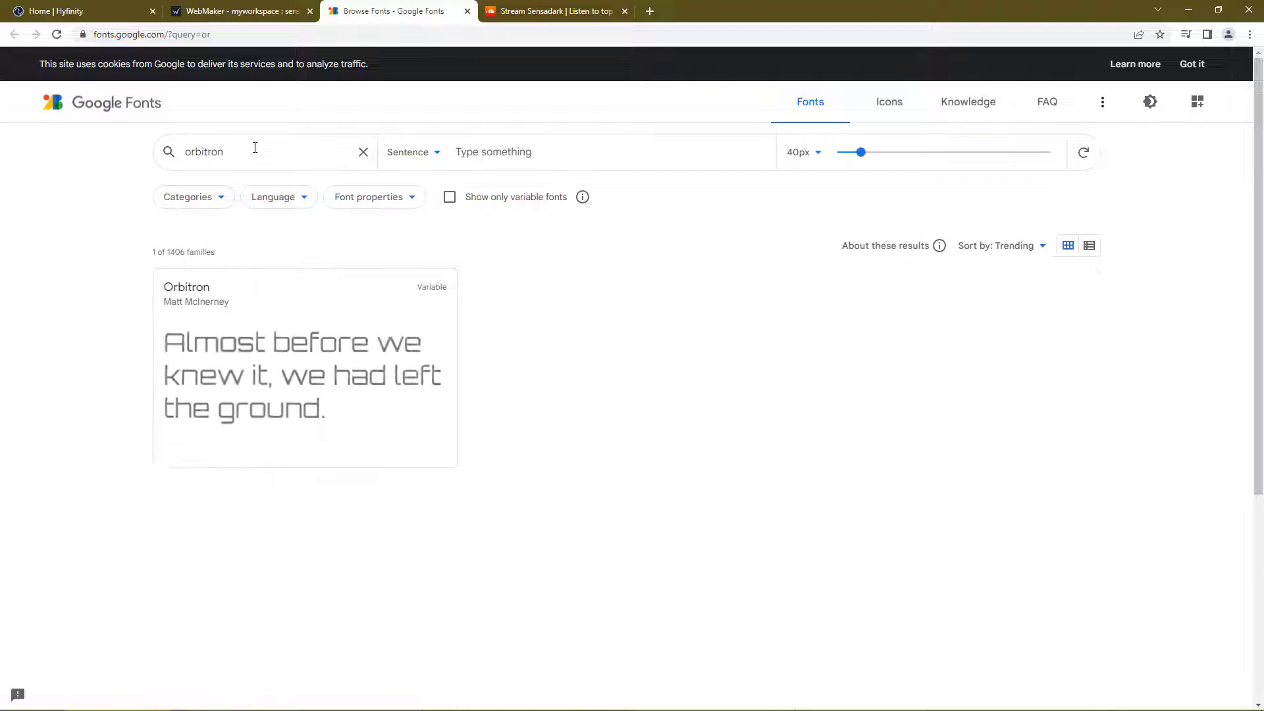
click(270, 349)
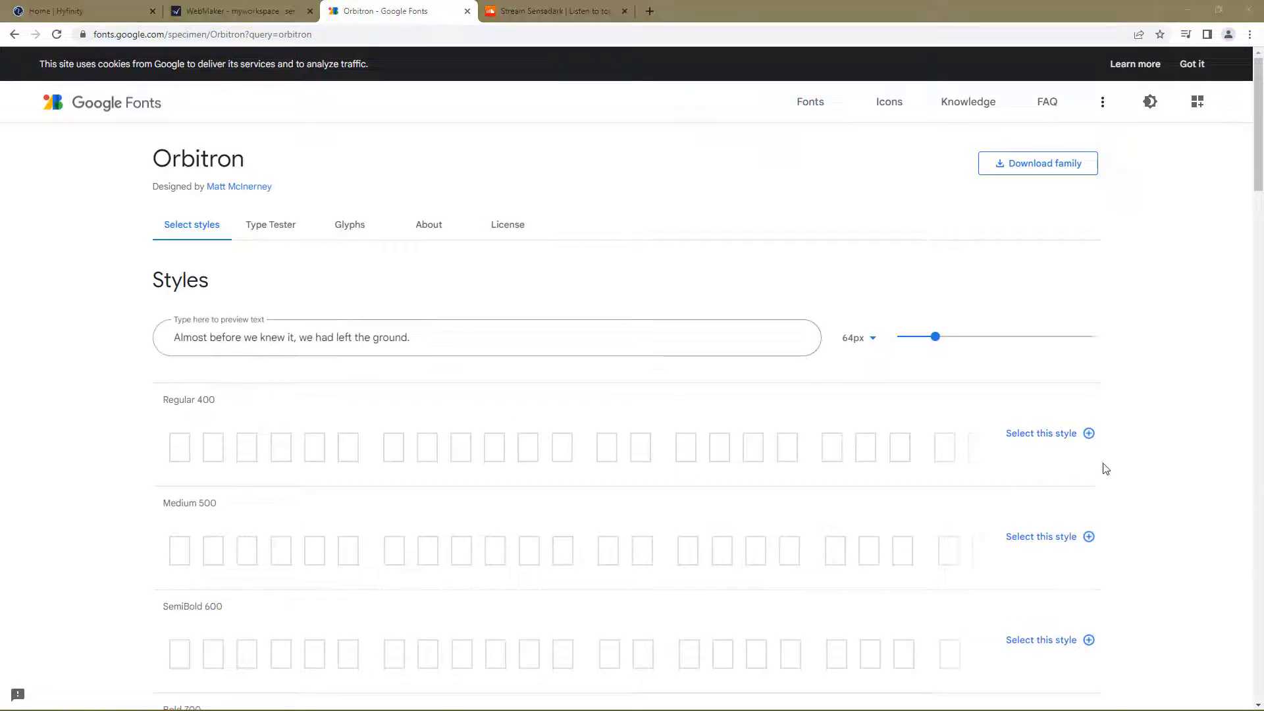
click(1046, 434)
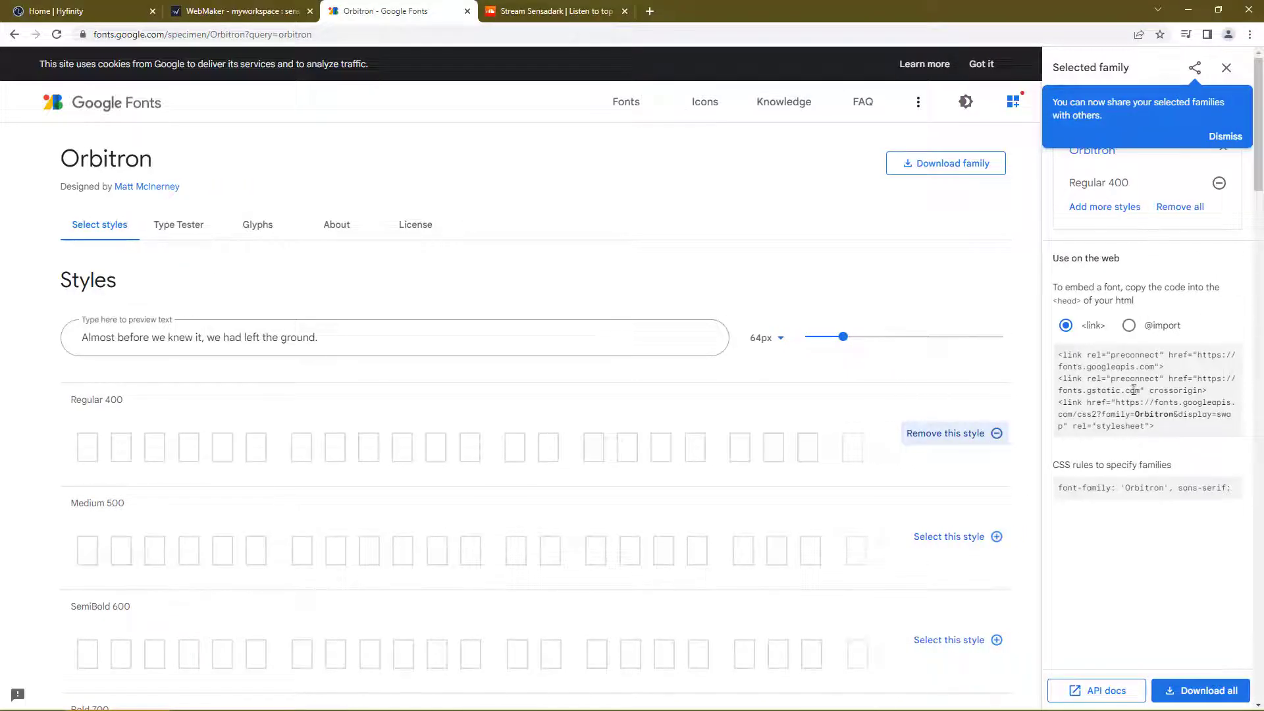
click(1171, 429)
key(ctrl+c)
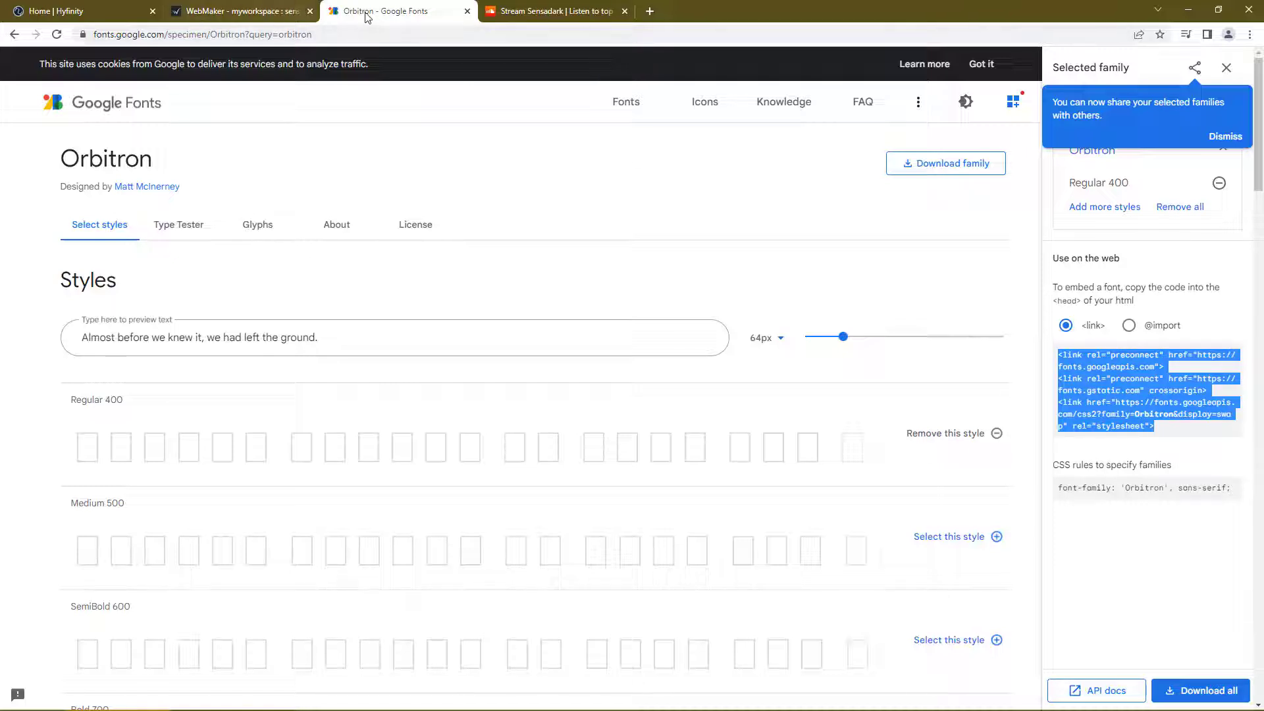
Paste the Orbitron link code into WebMaker's Include Font dialog.
click(263, 11)
click(535, 395)
key(ctrl+v)
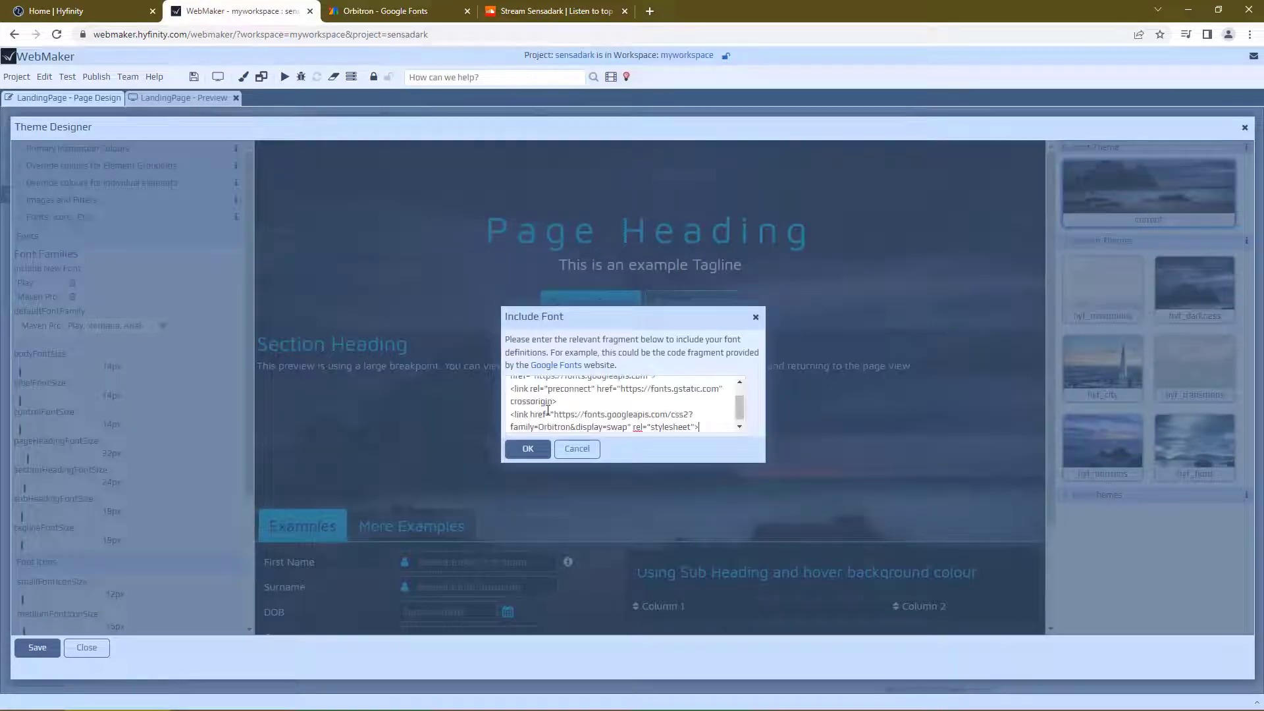
Include Orbitron and put it in defaultFontFamily instead of Maven Pro and Play, ahead of Verdana and Arial.
click(528, 448)
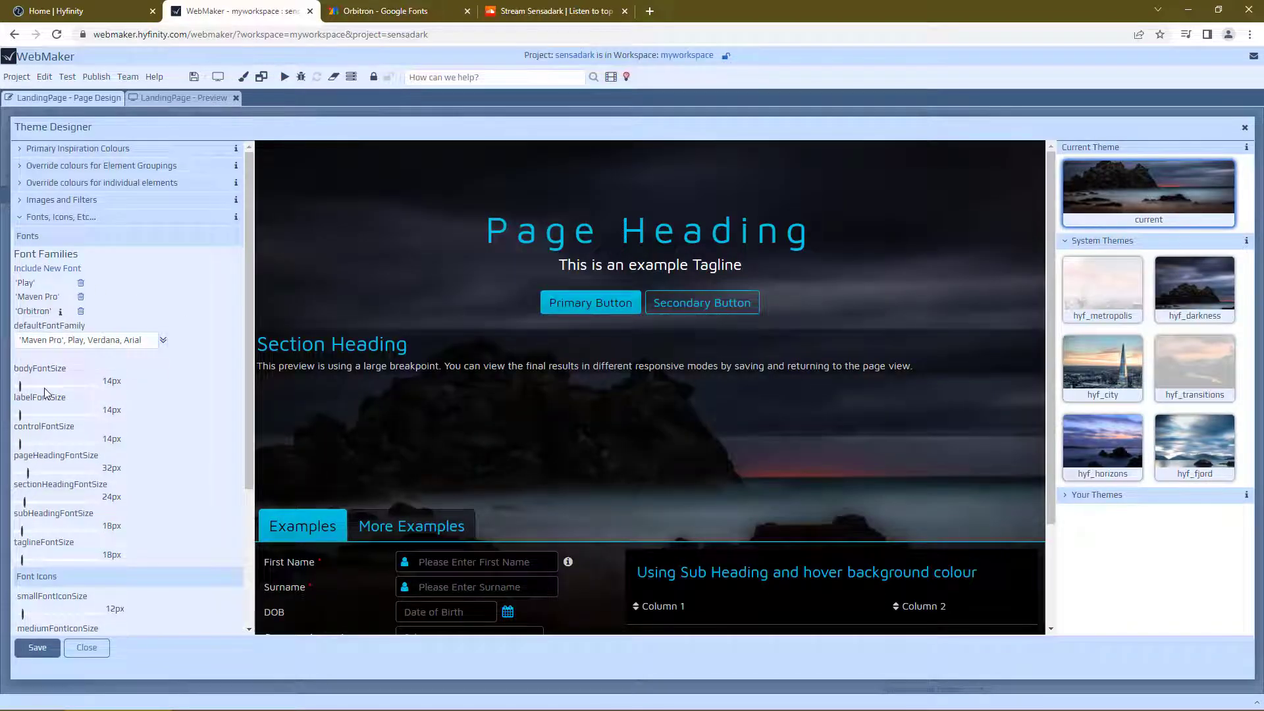
click(80, 283)
click(81, 285)
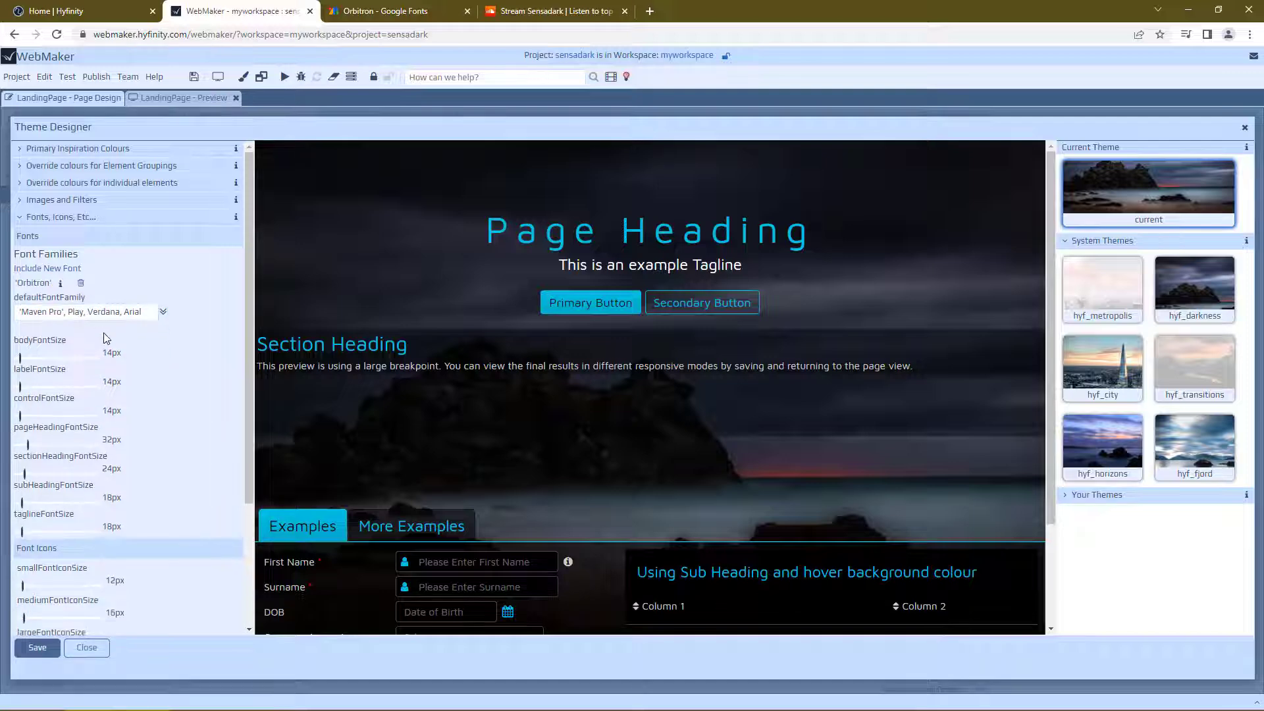
key(shift+Home)
key(BackSpace)
text(,)
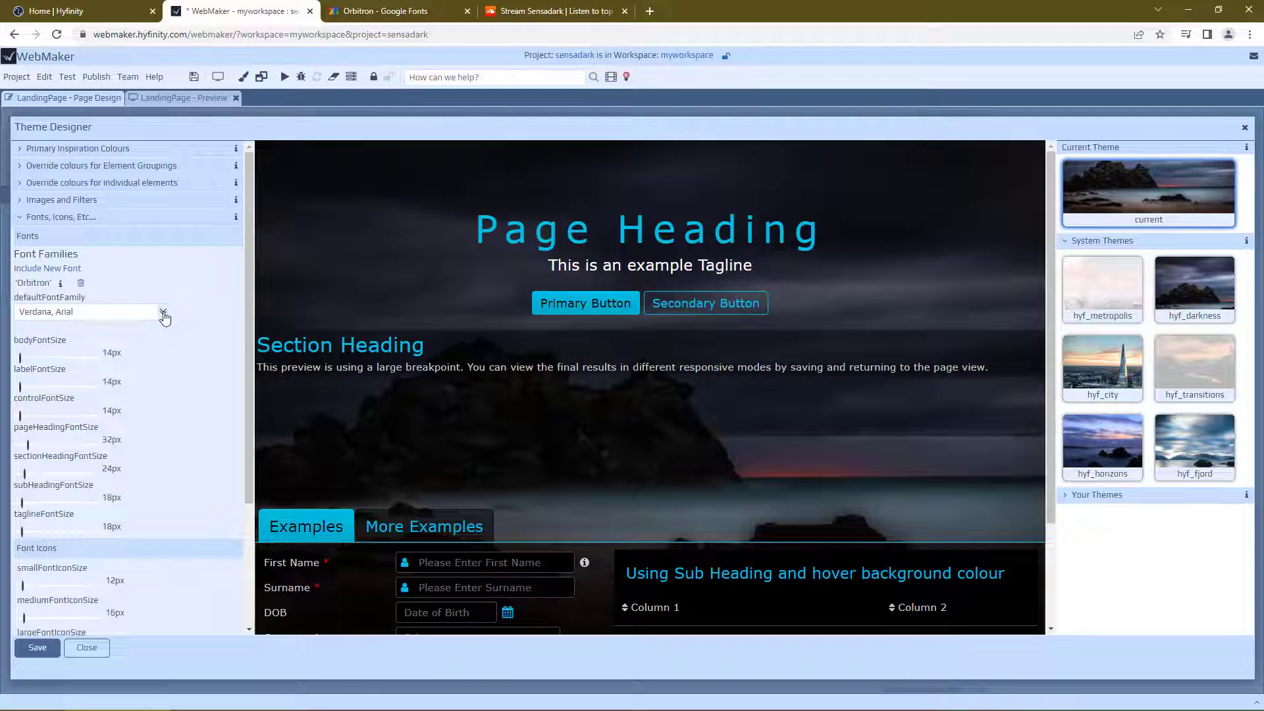
click(163, 312)
click(46, 350)
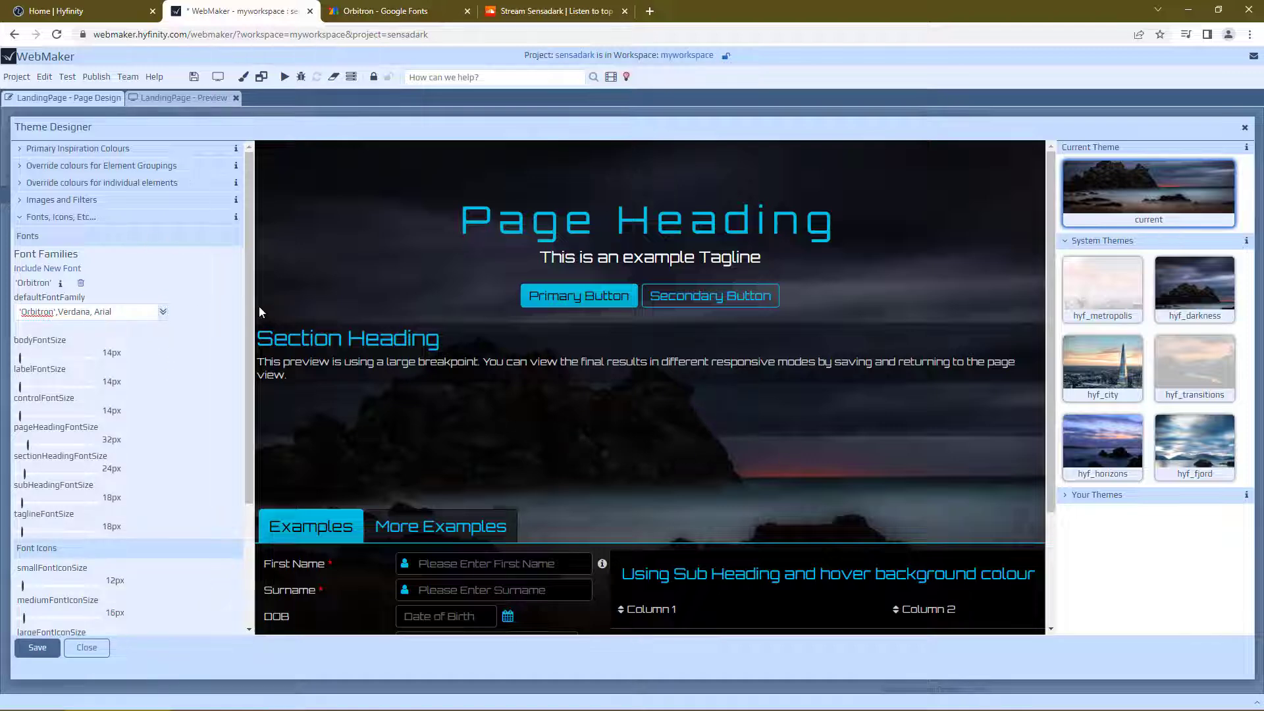
click(61, 200)
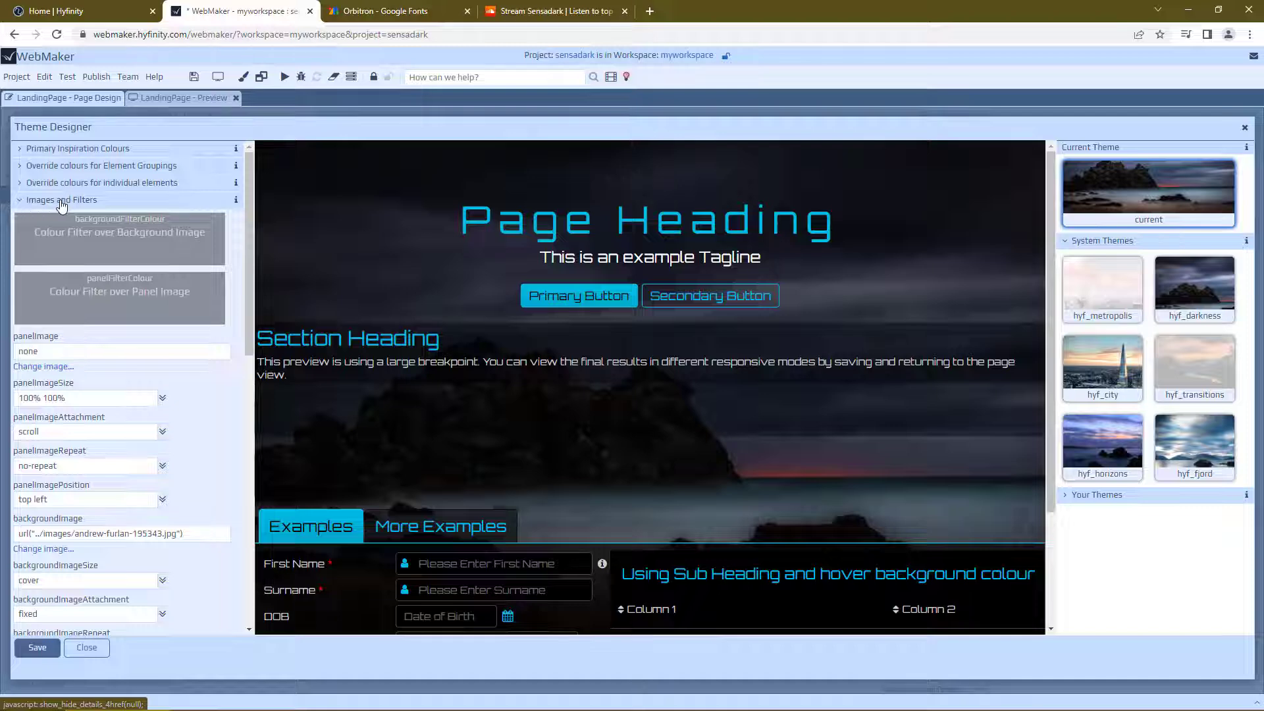
Upload sensadark_bg.png from the computer and select it as the theme's backgroundImage.
scroll(38, 517, down, 2)
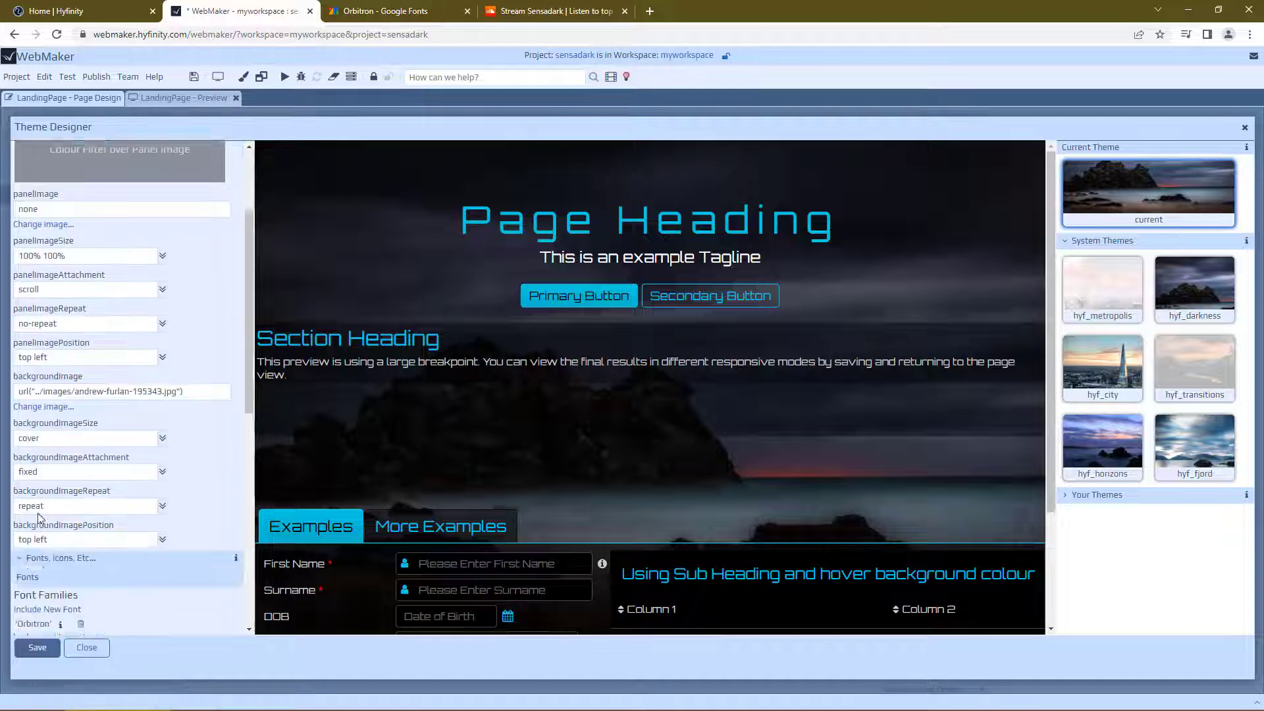
scroll(38, 516, down, 1)
click(28, 331)
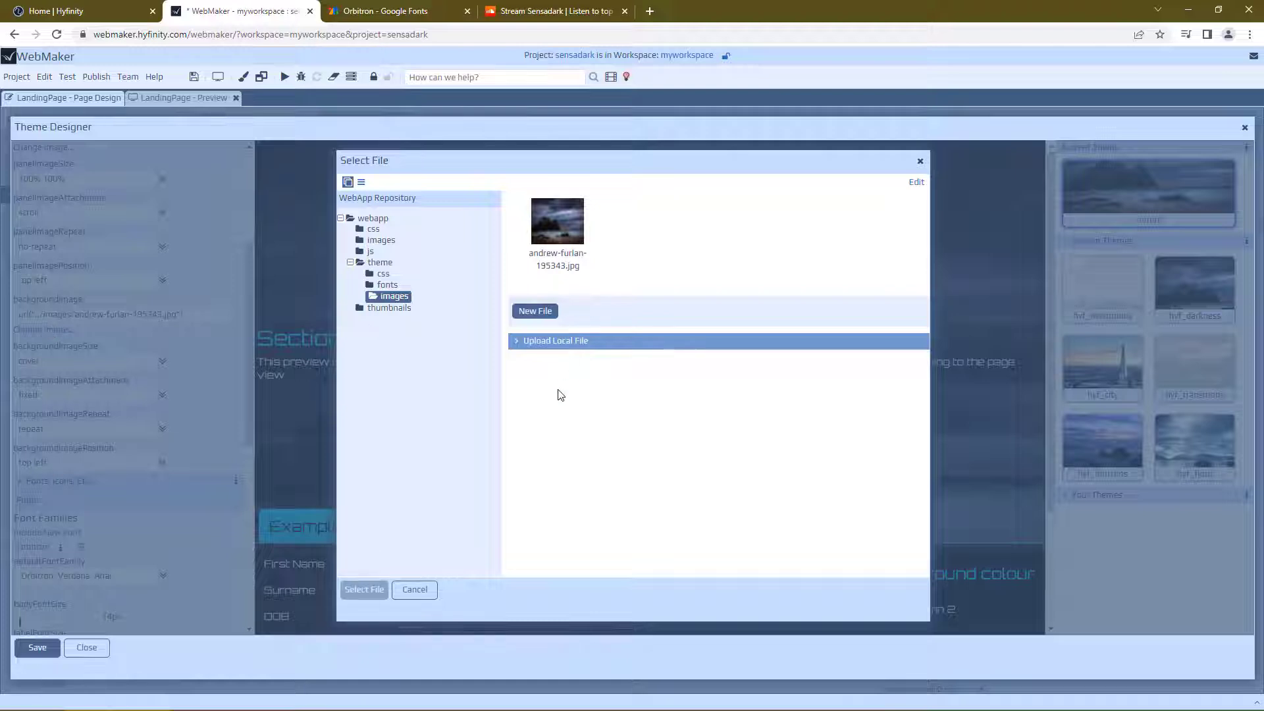
click(539, 343)
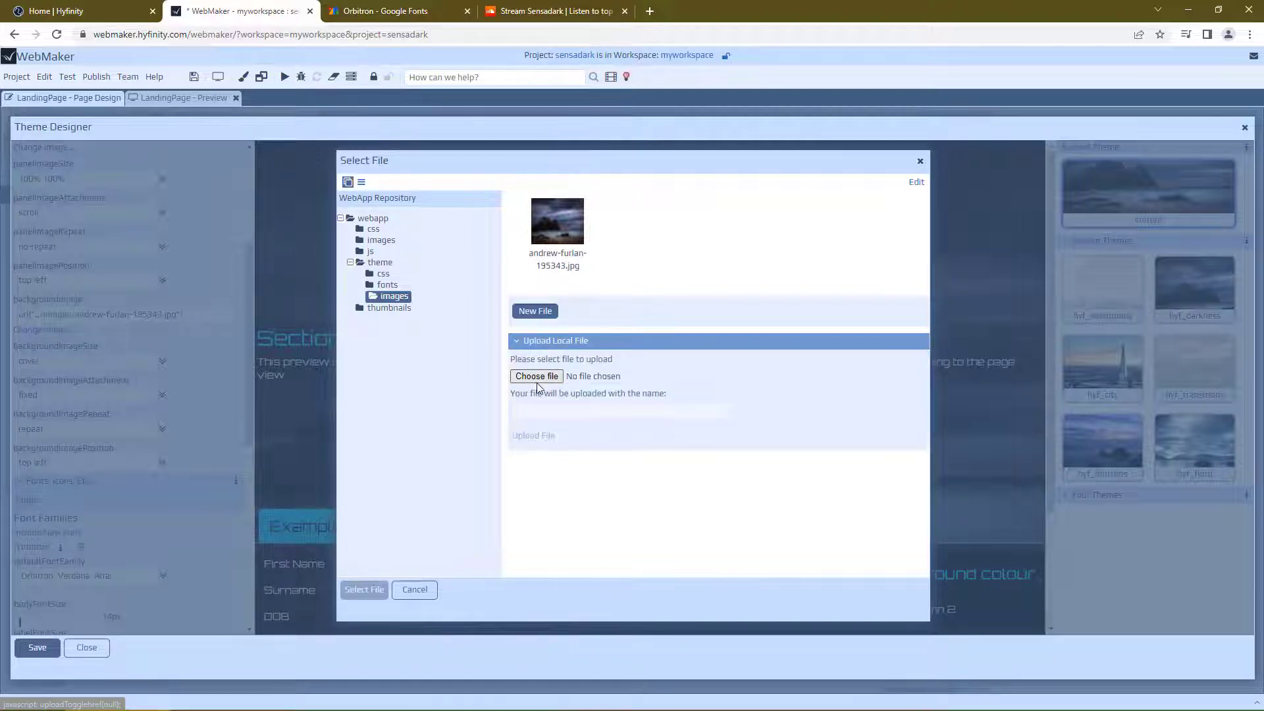
click(537, 376)
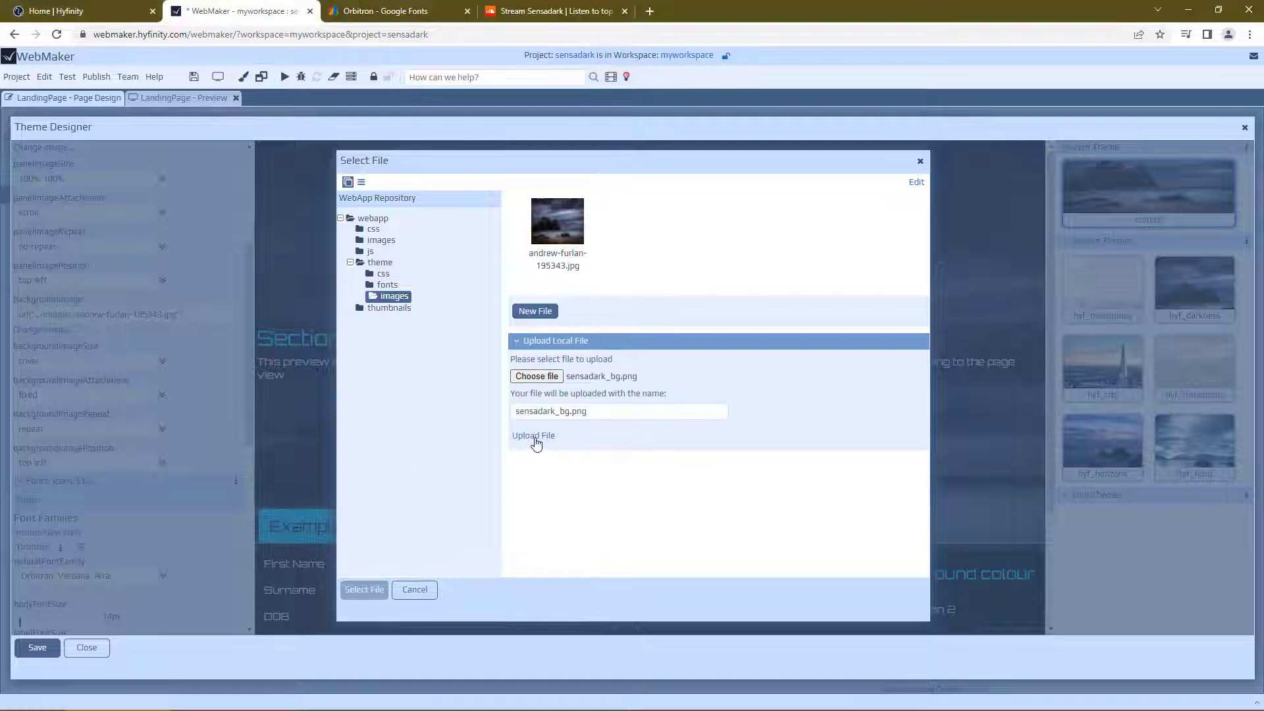
click(533, 438)
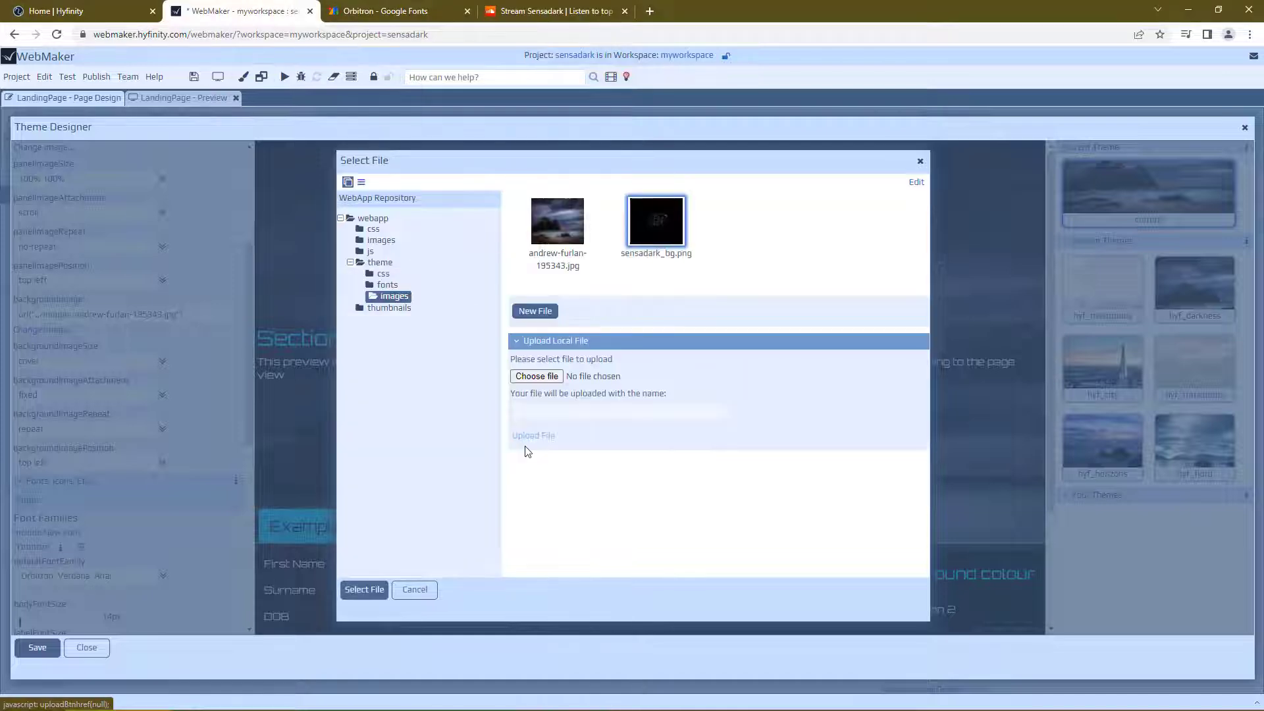
click(367, 590)
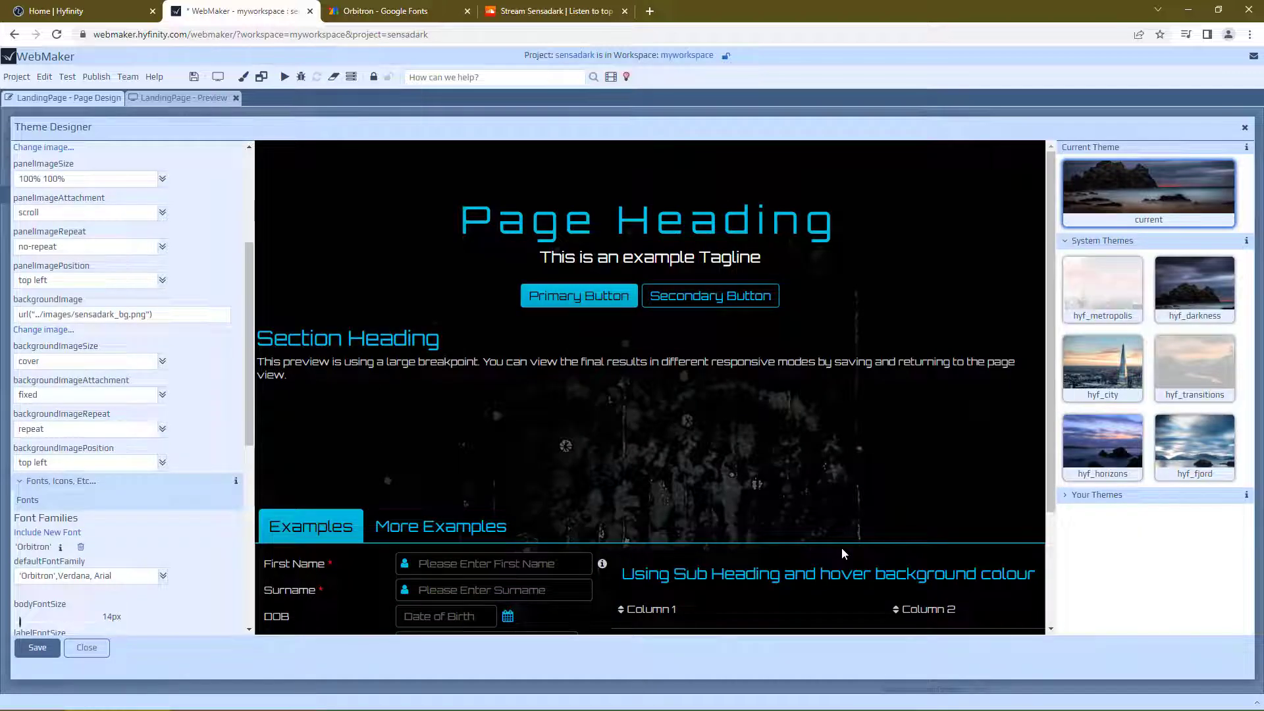
Expand Primary Inspiration Colours and look through the individual element colour overrides.
scroll(835, 500, down, 3)
scroll(776, 447, up, 3)
scroll(184, 390, up, 5)
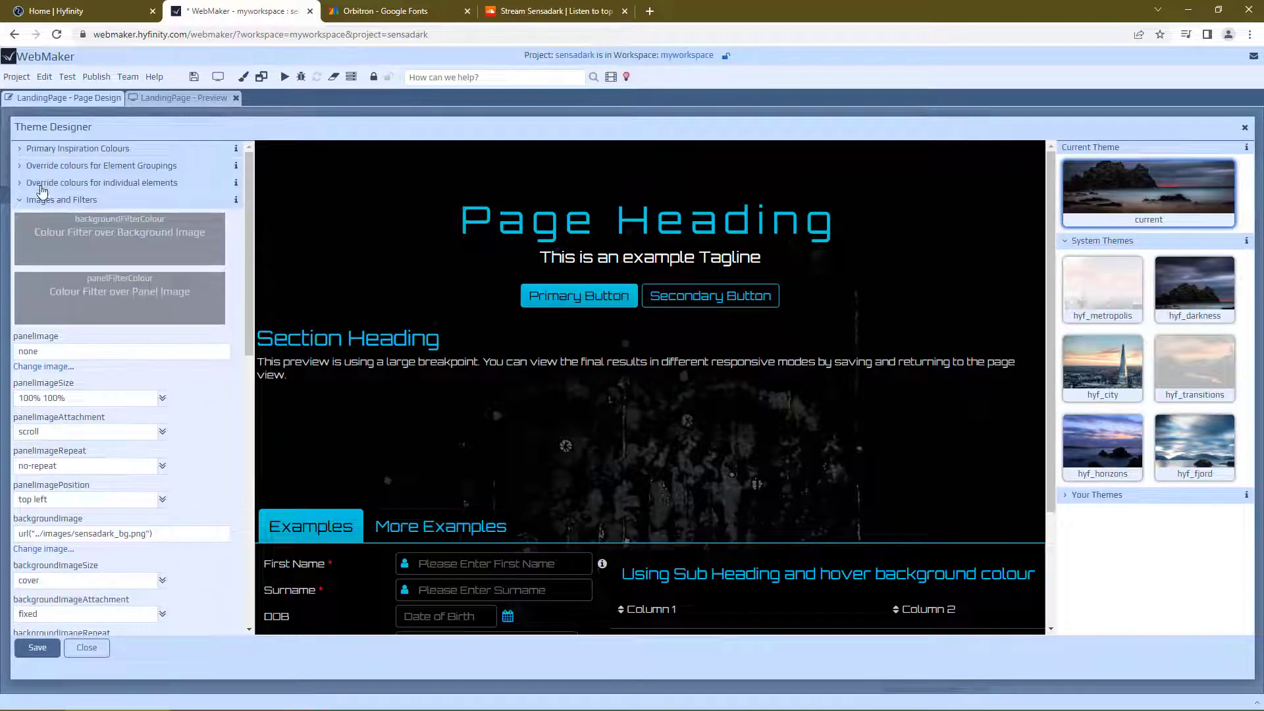
click(38, 200)
click(36, 217)
click(35, 219)
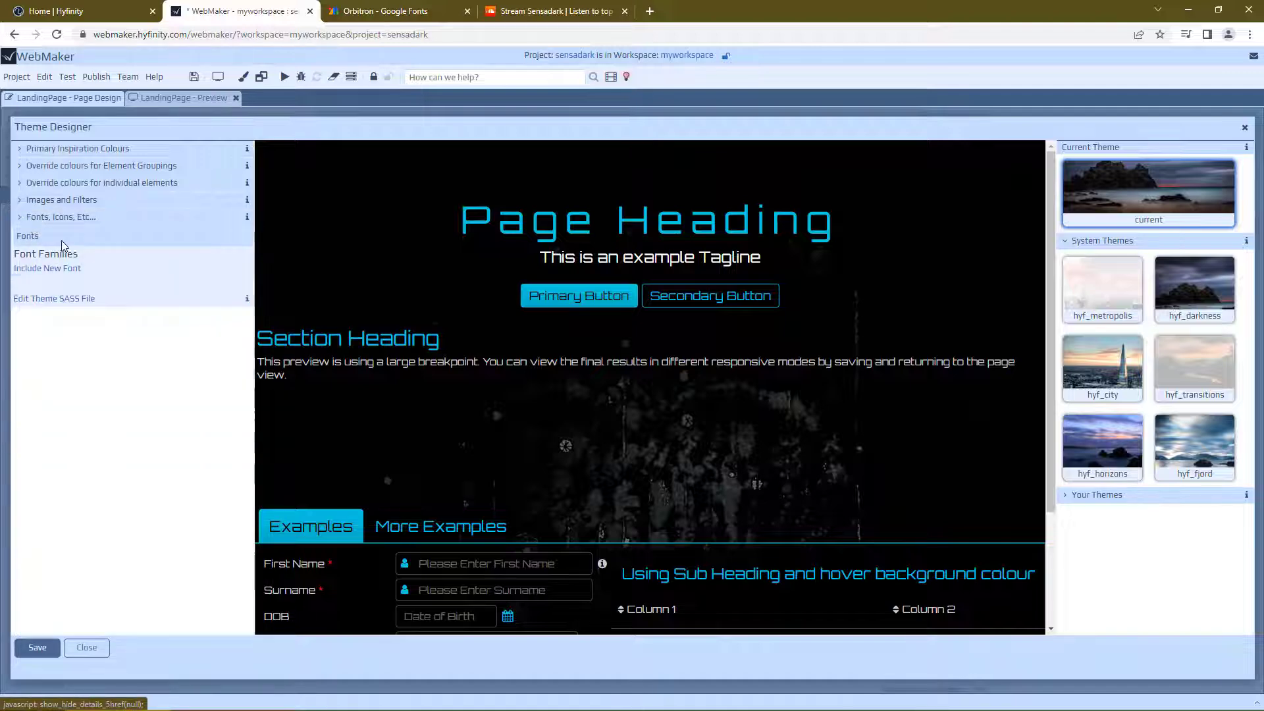
click(46, 152)
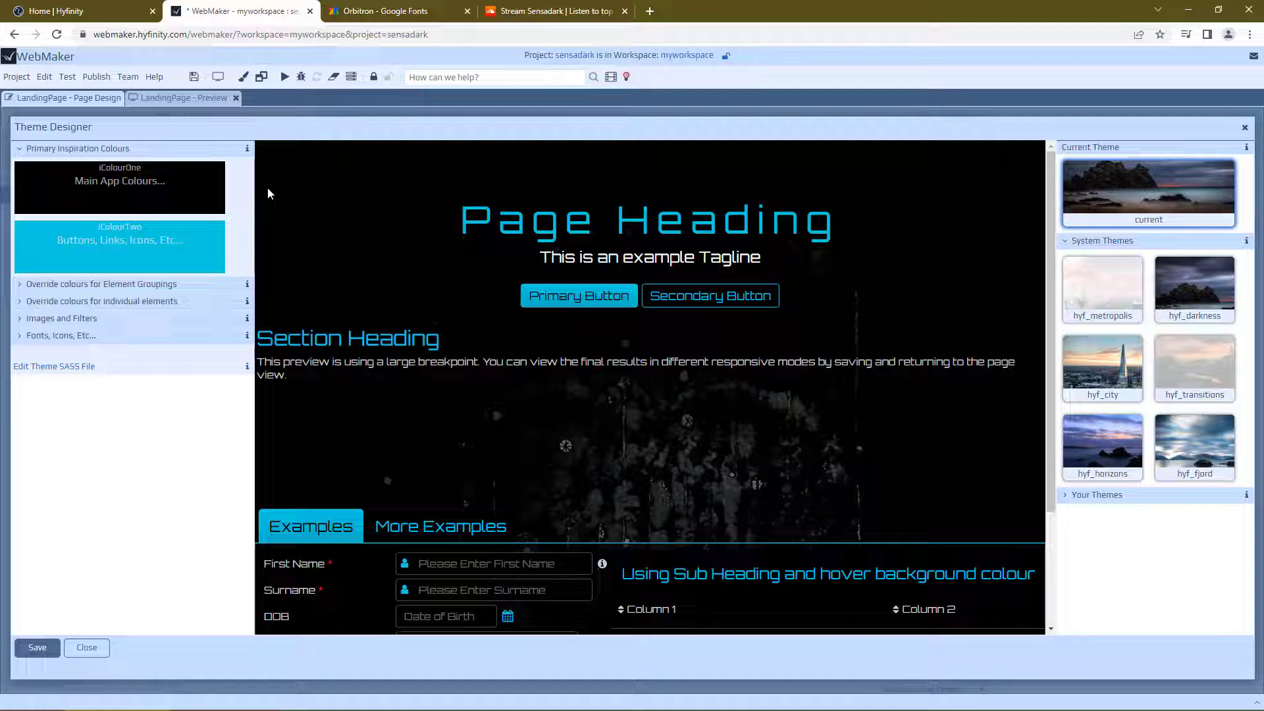
mouse_move(160, 169)
click(121, 302)
scroll(157, 369, down, 3)
scroll(157, 372, down, 10)
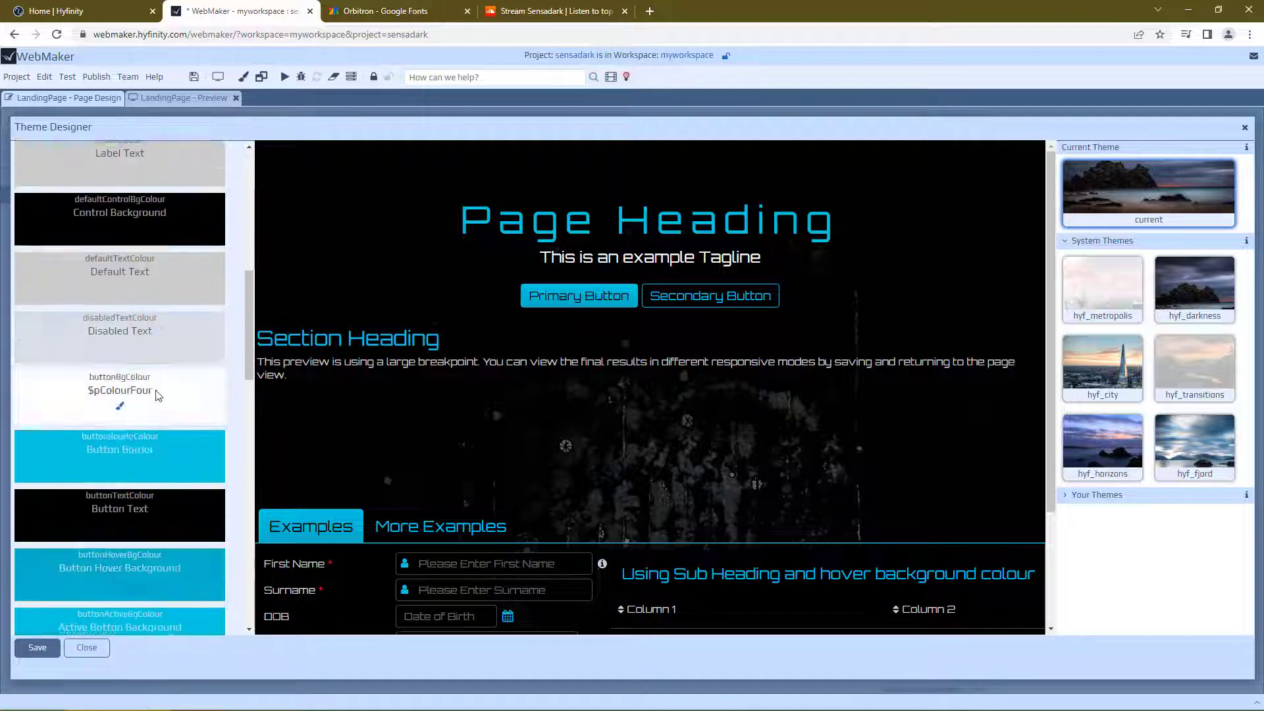
scroll(146, 470, up, 13)
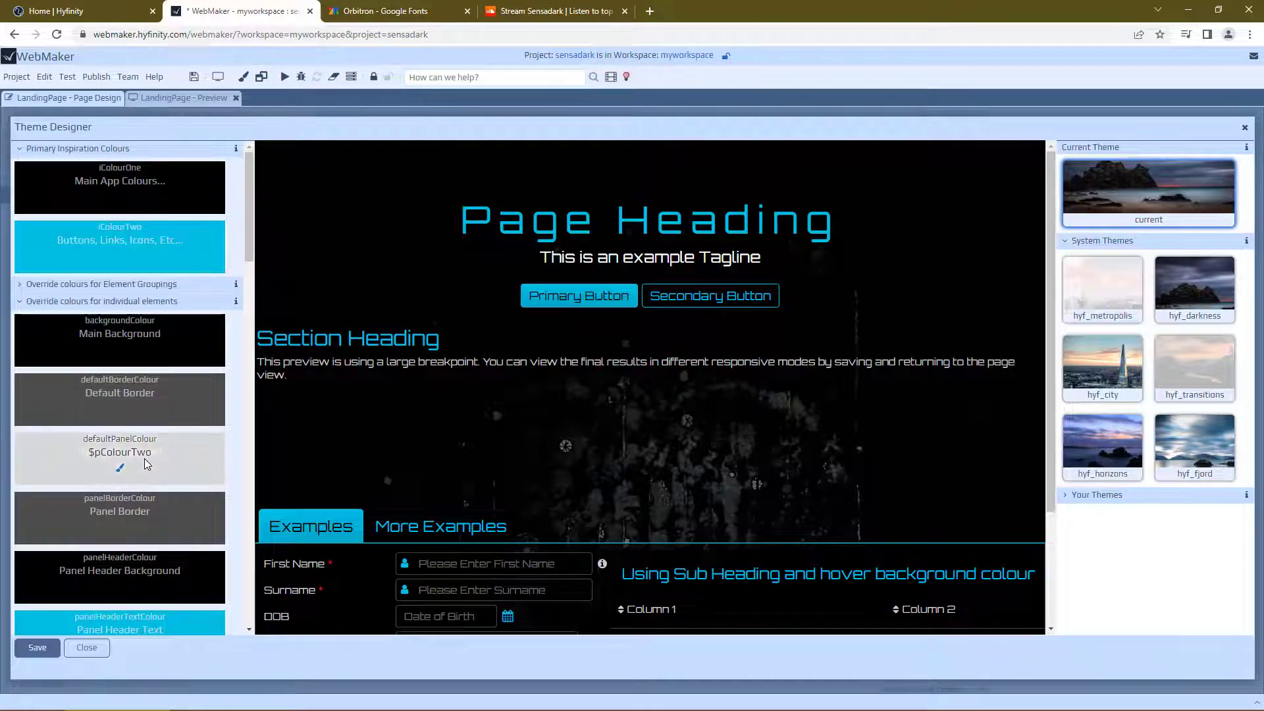
scroll(146, 464, down, 2)
scroll(155, 370, up, 2)
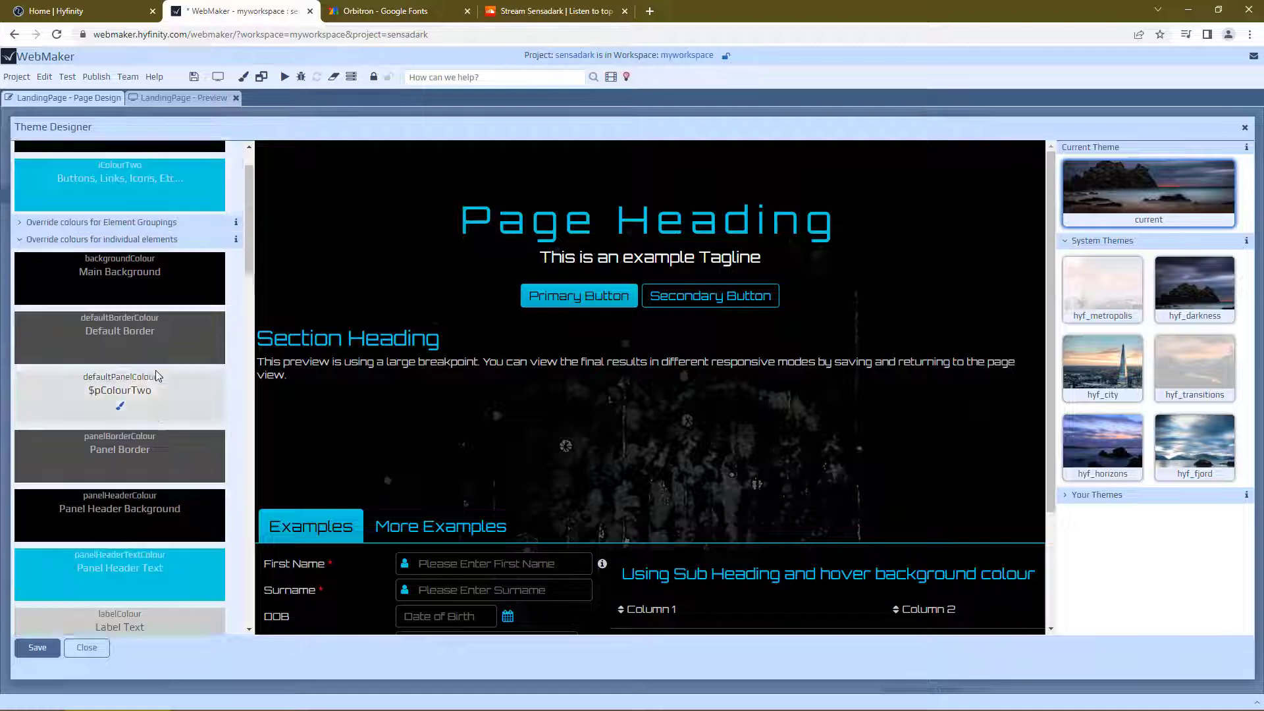
click(65, 301)
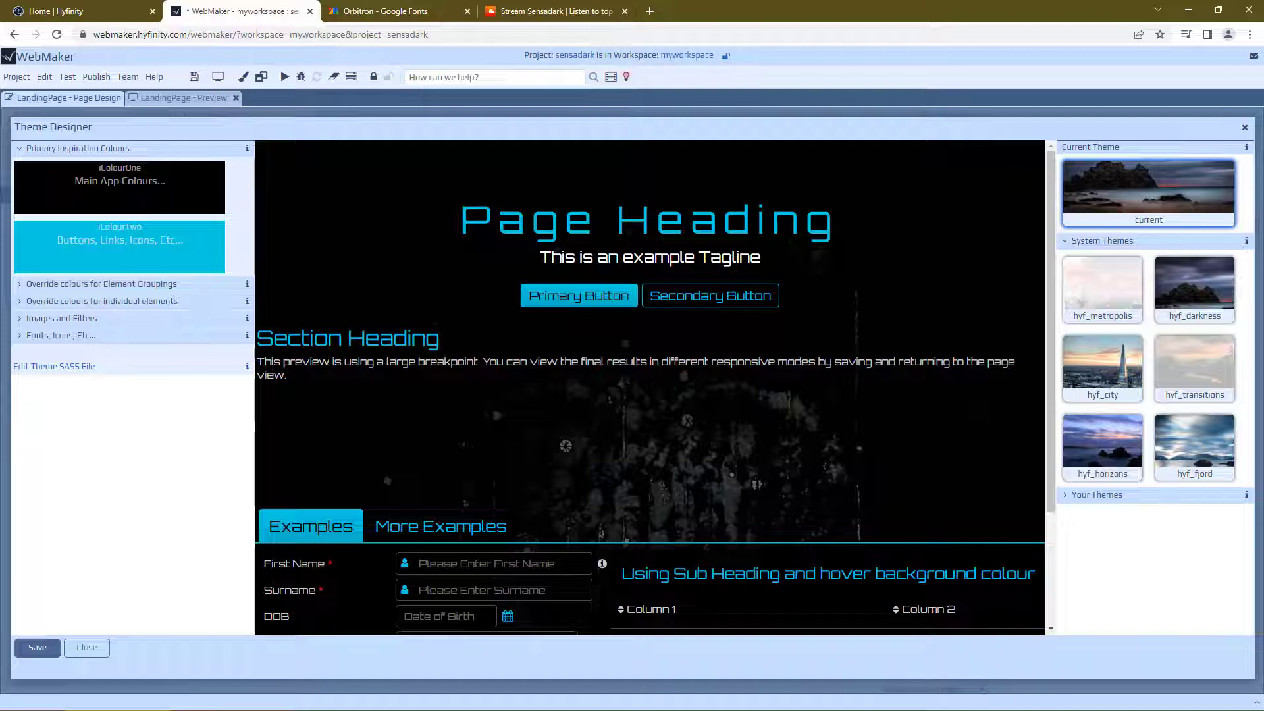
Change iColourTwo from cyan to grey #b1bbbd in the colour picker and save the theme.
mouse_move(156, 259)
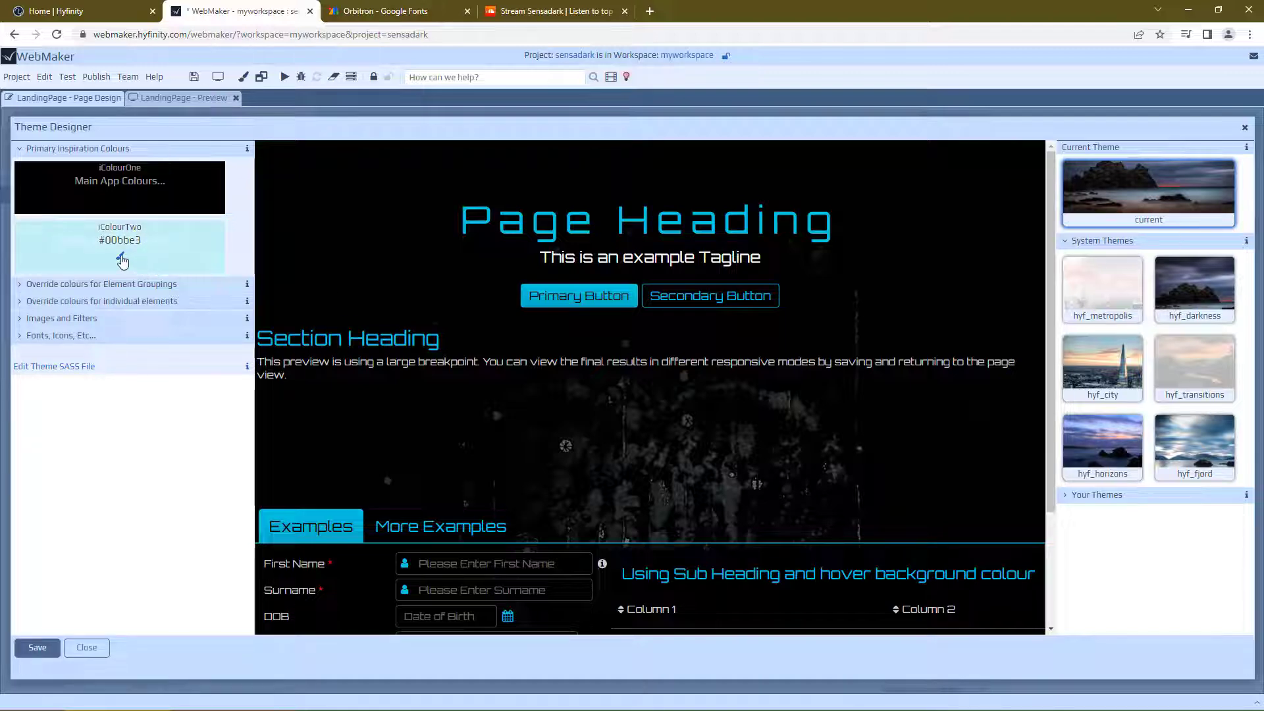
click(124, 260)
drag(96, 239, 32, 254)
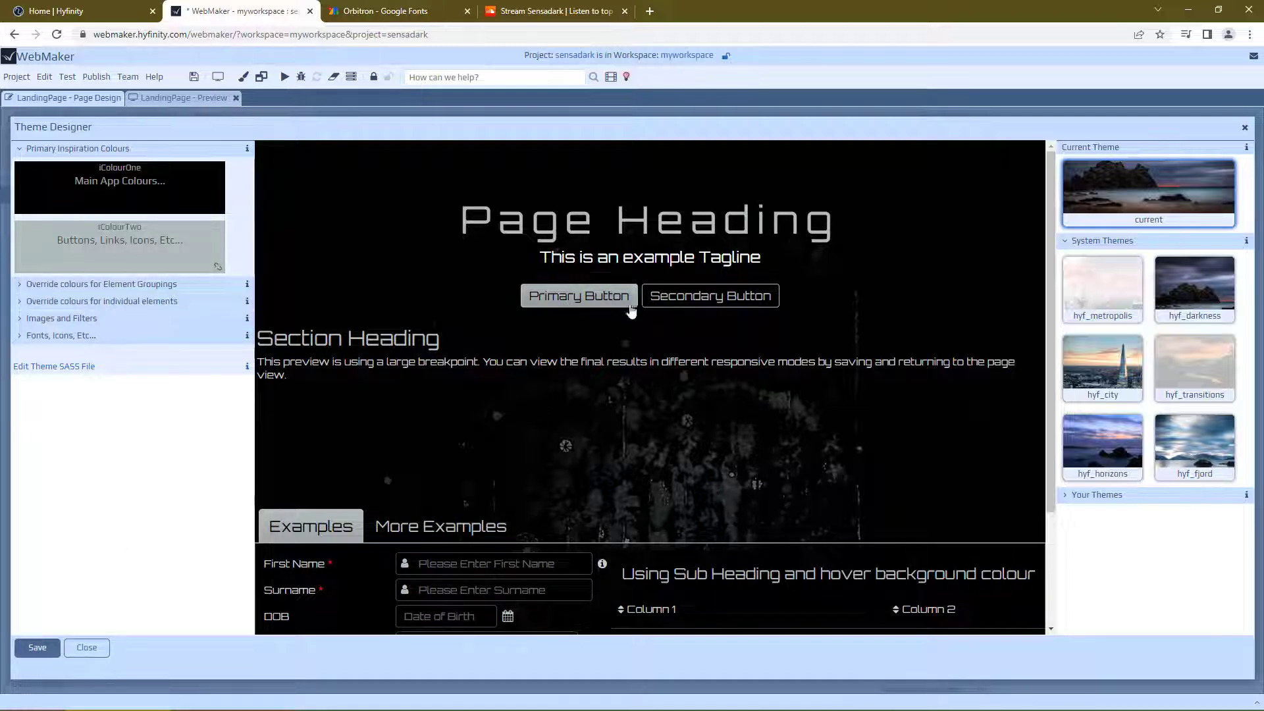
scroll(579, 293, down, 3)
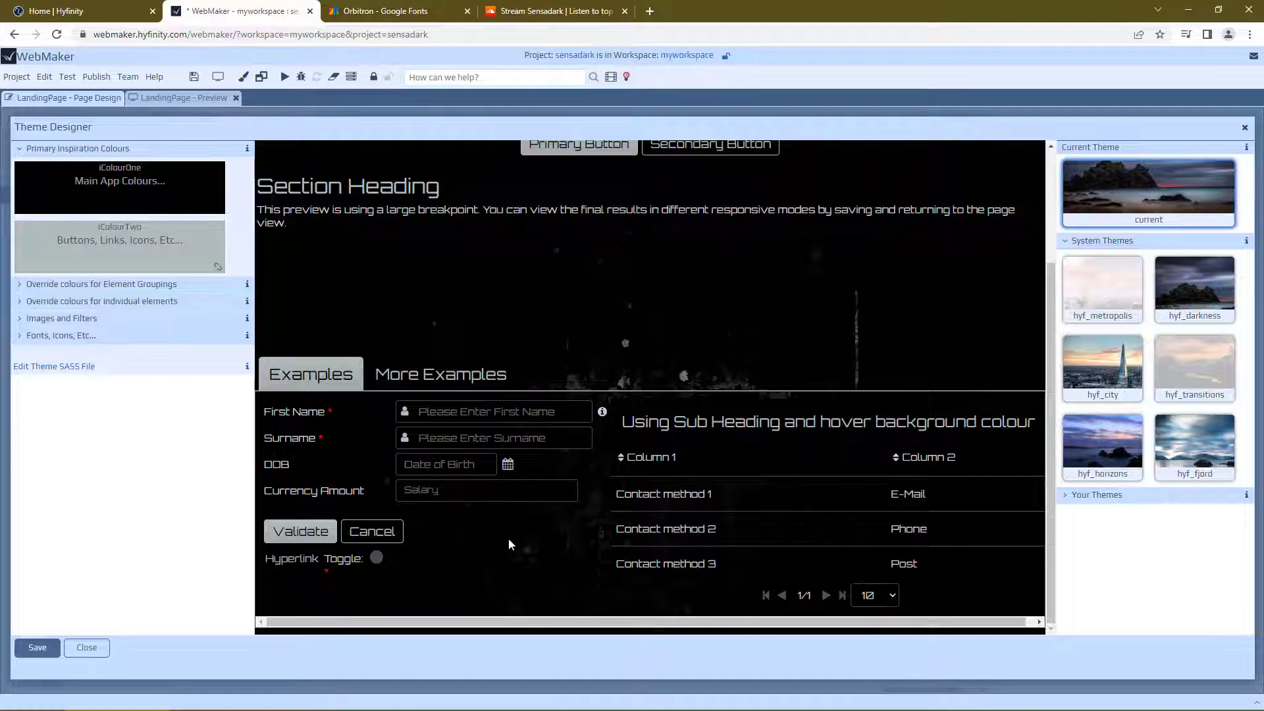
click(38, 648)
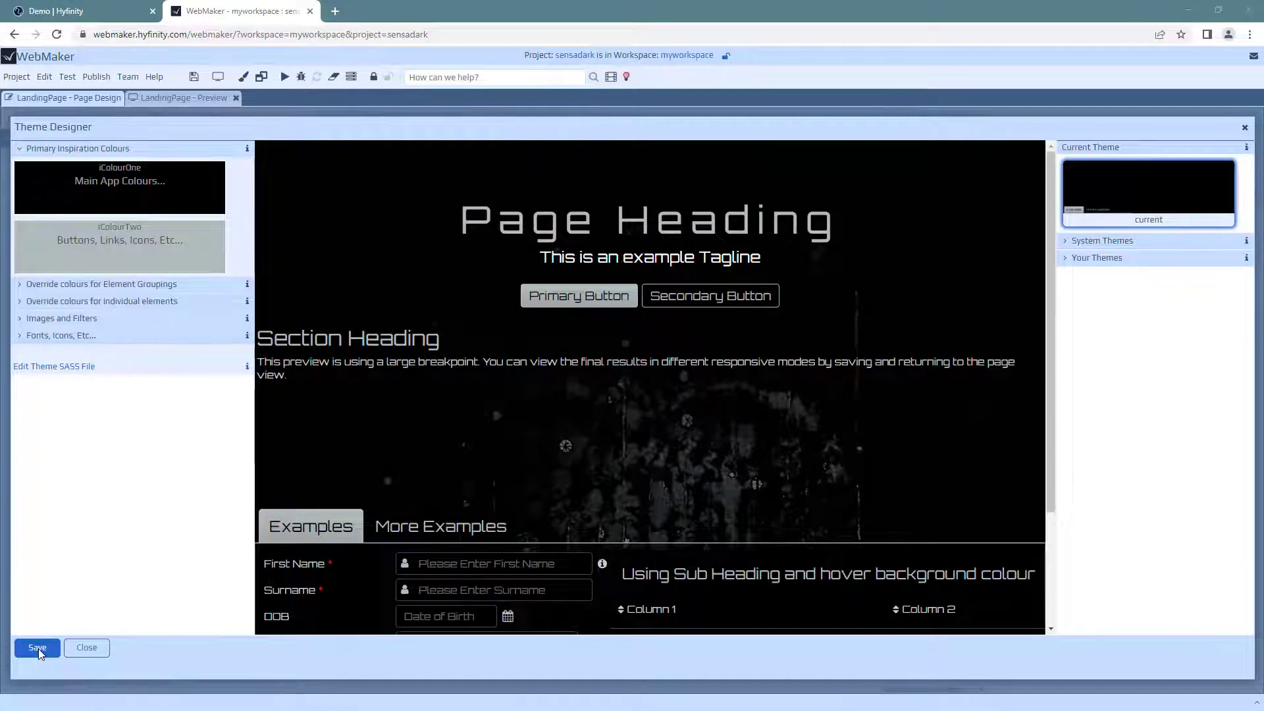
Save the theme changes and close Theme Designer to return to the LandingPage design.
click(38, 649)
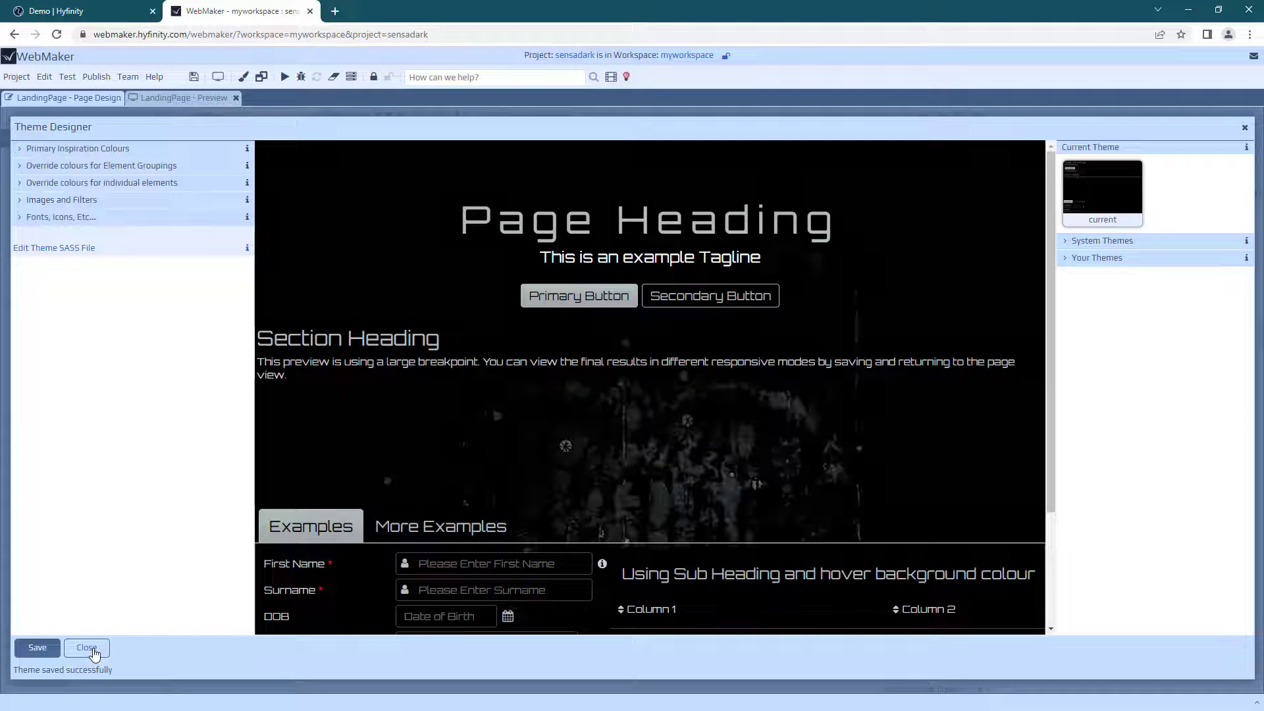
click(87, 648)
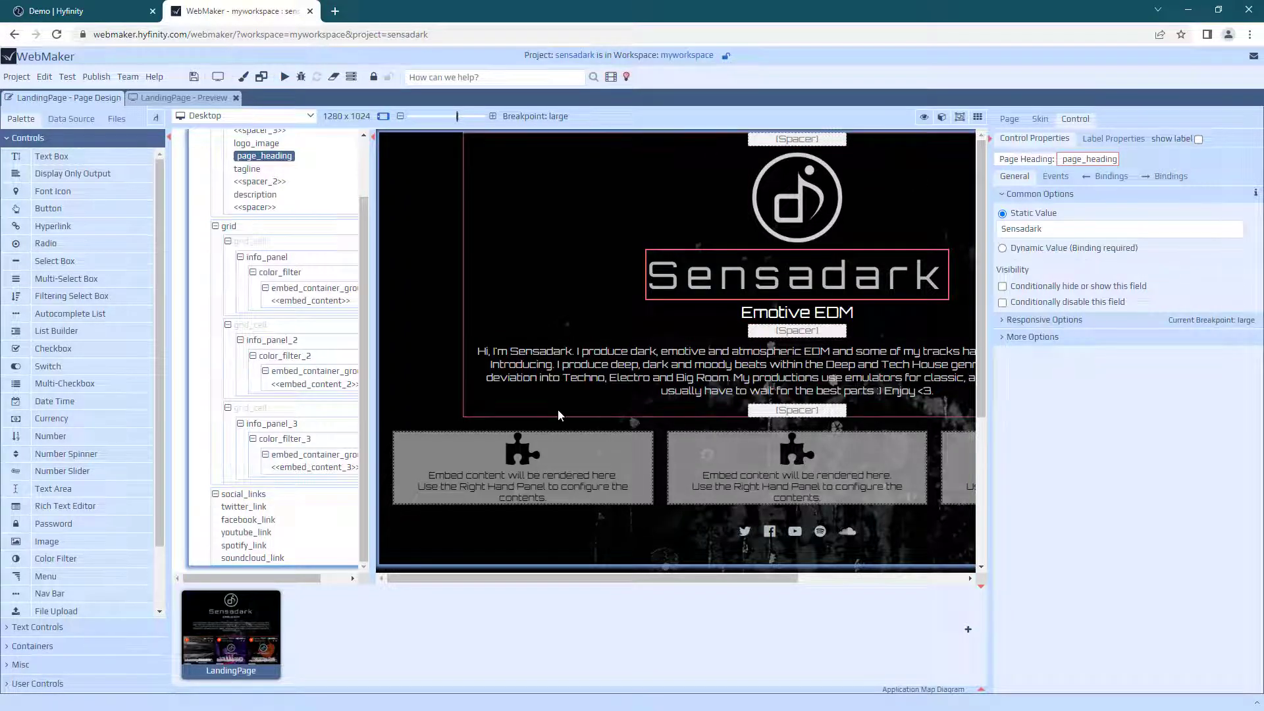
Preview the finished Sensadark landing page, scrolling through it.
click(219, 79)
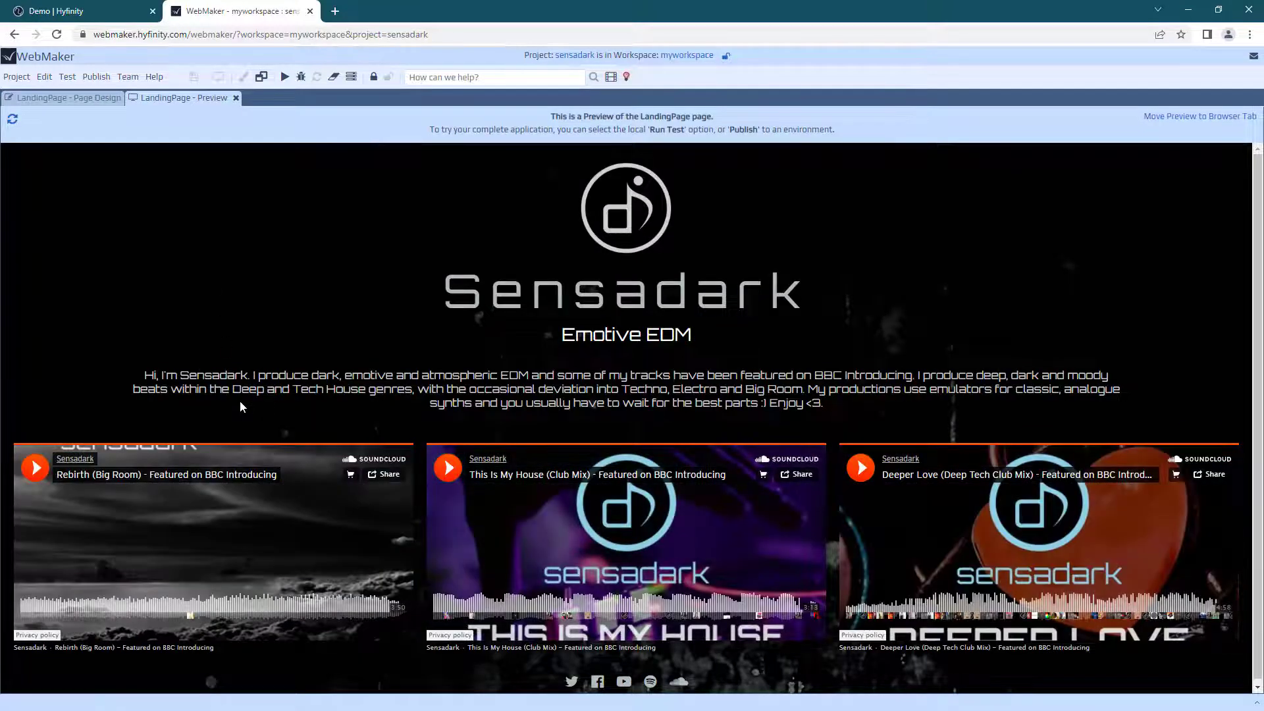
scroll(499, 332, down, 1)
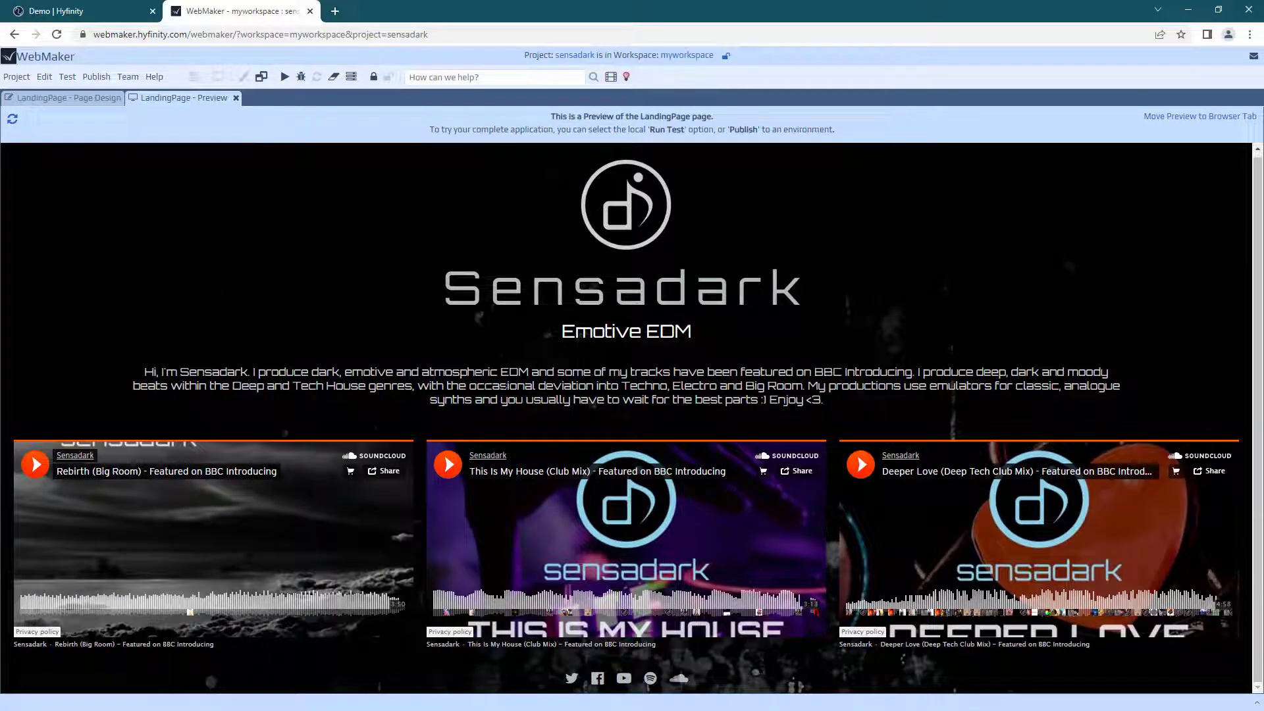
scroll(505, 377, up, 1)
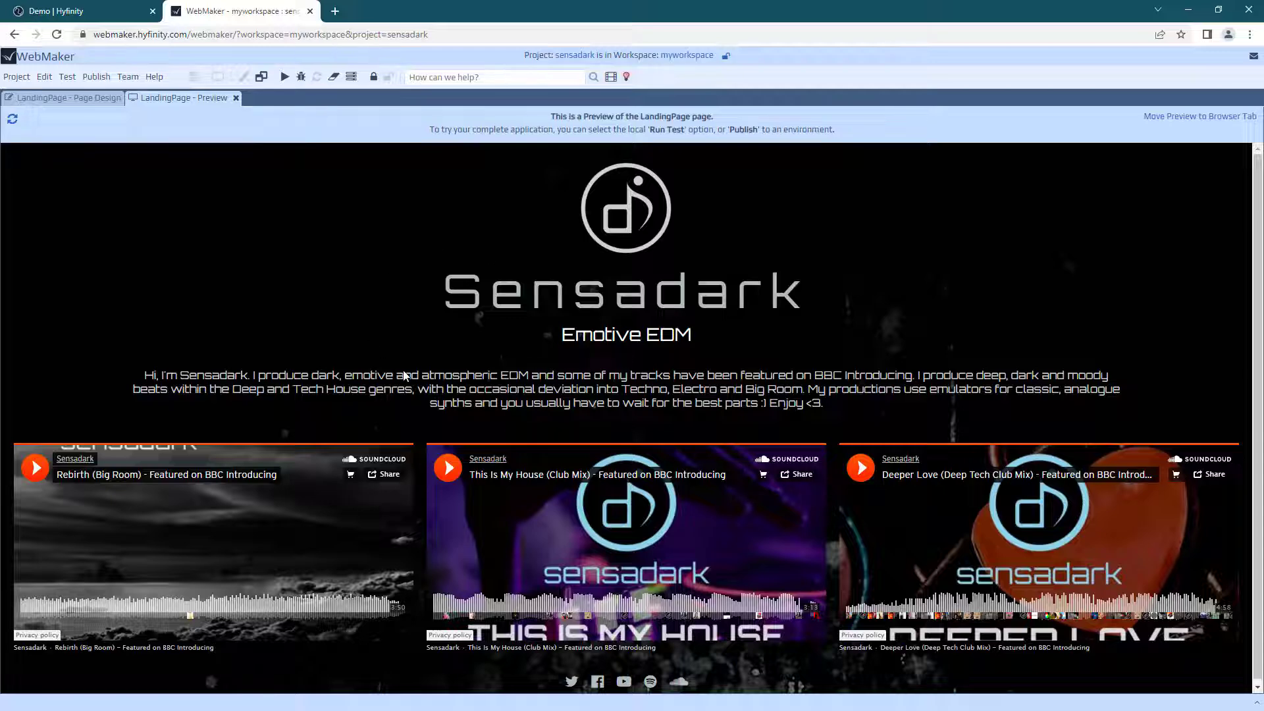
Return to Page Design, expand Text Controls, and bring up the Publish menu.
click(69, 104)
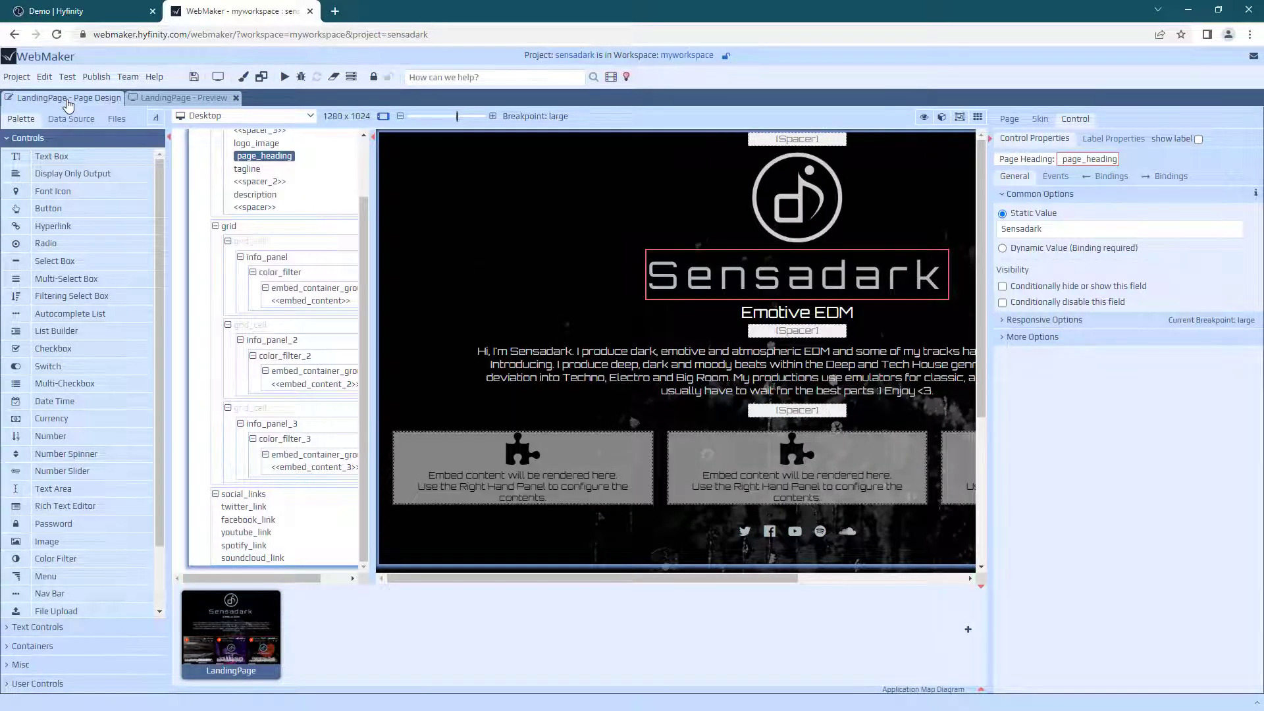
click(58, 627)
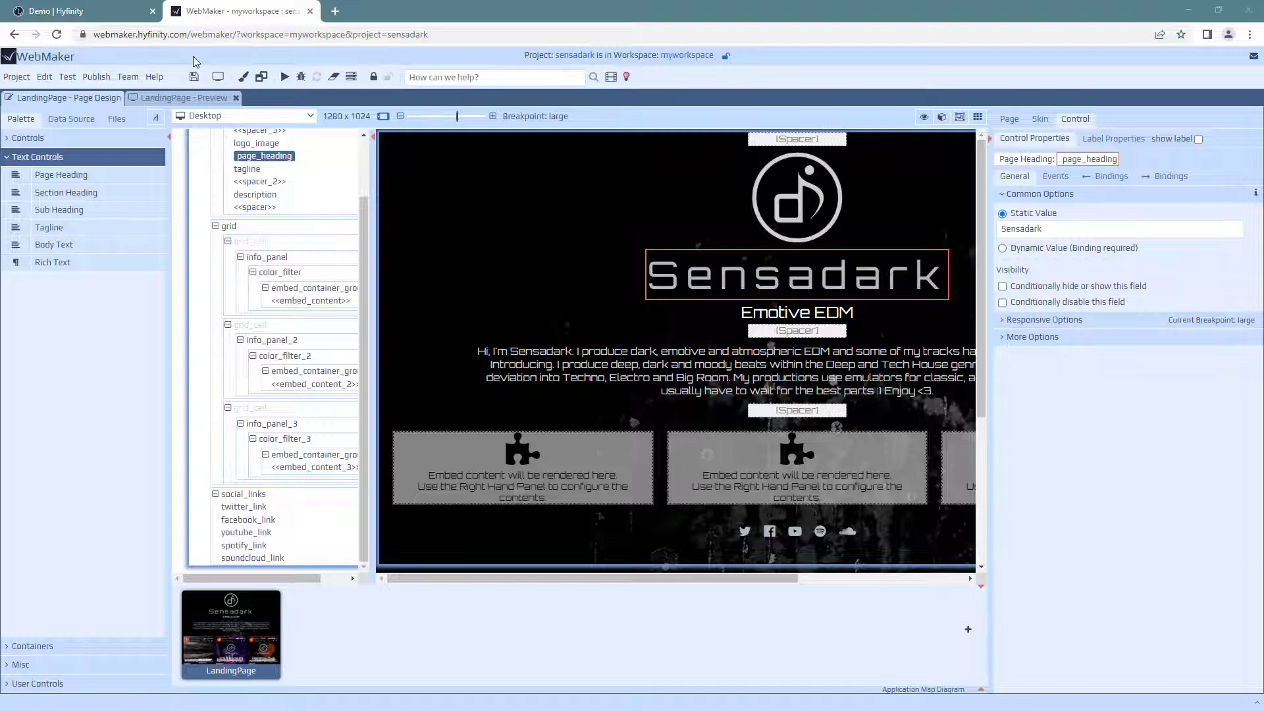
click(97, 79)
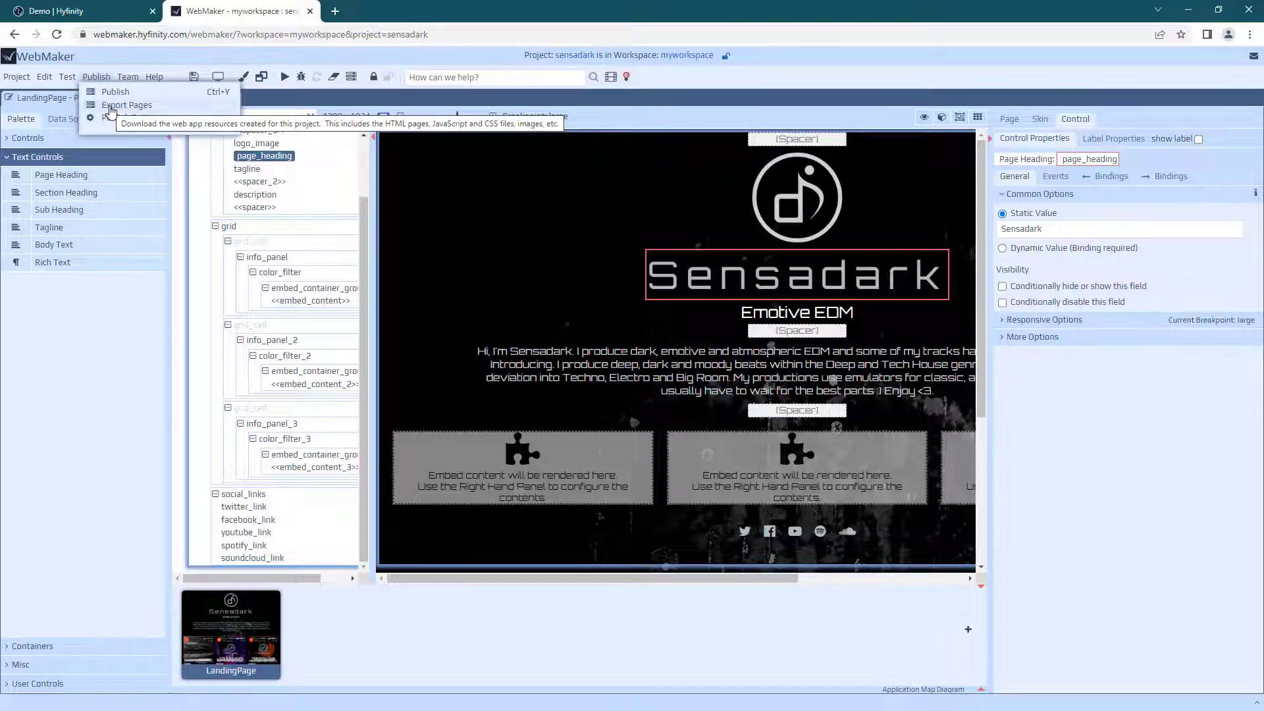
Export the project pages, download publication_output.zip, and open the archive.
click(110, 107)
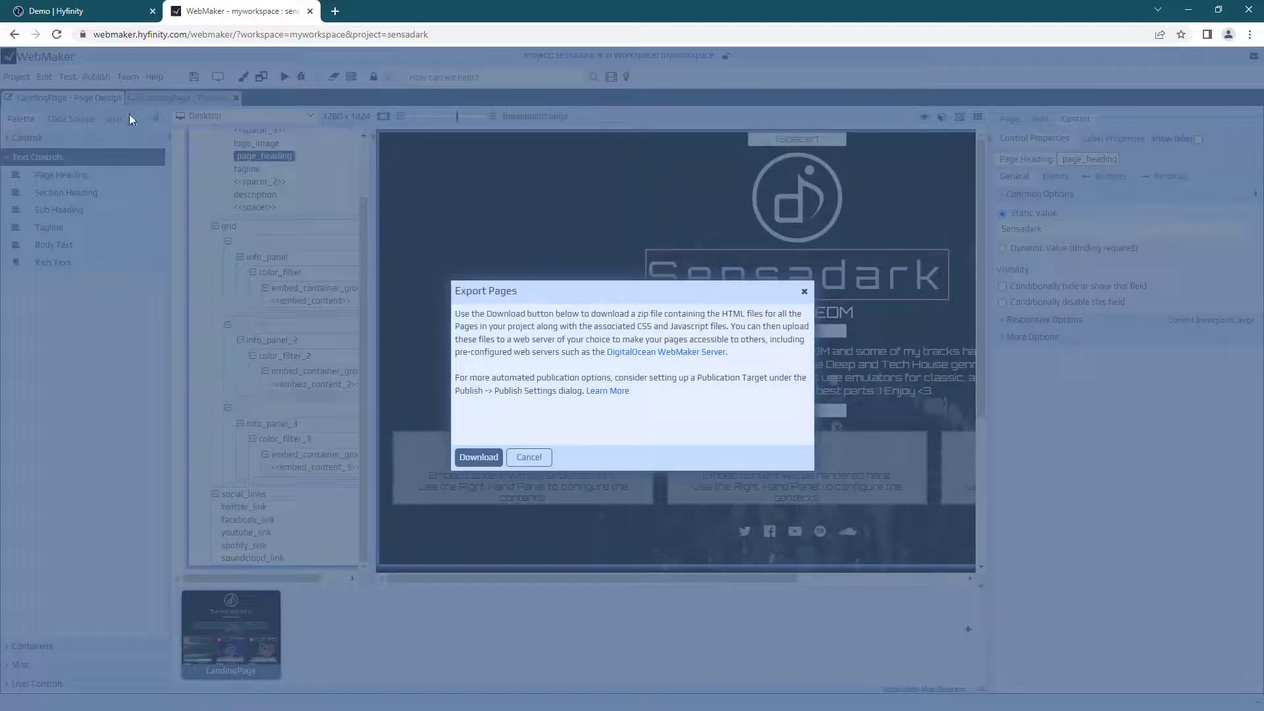
click(480, 459)
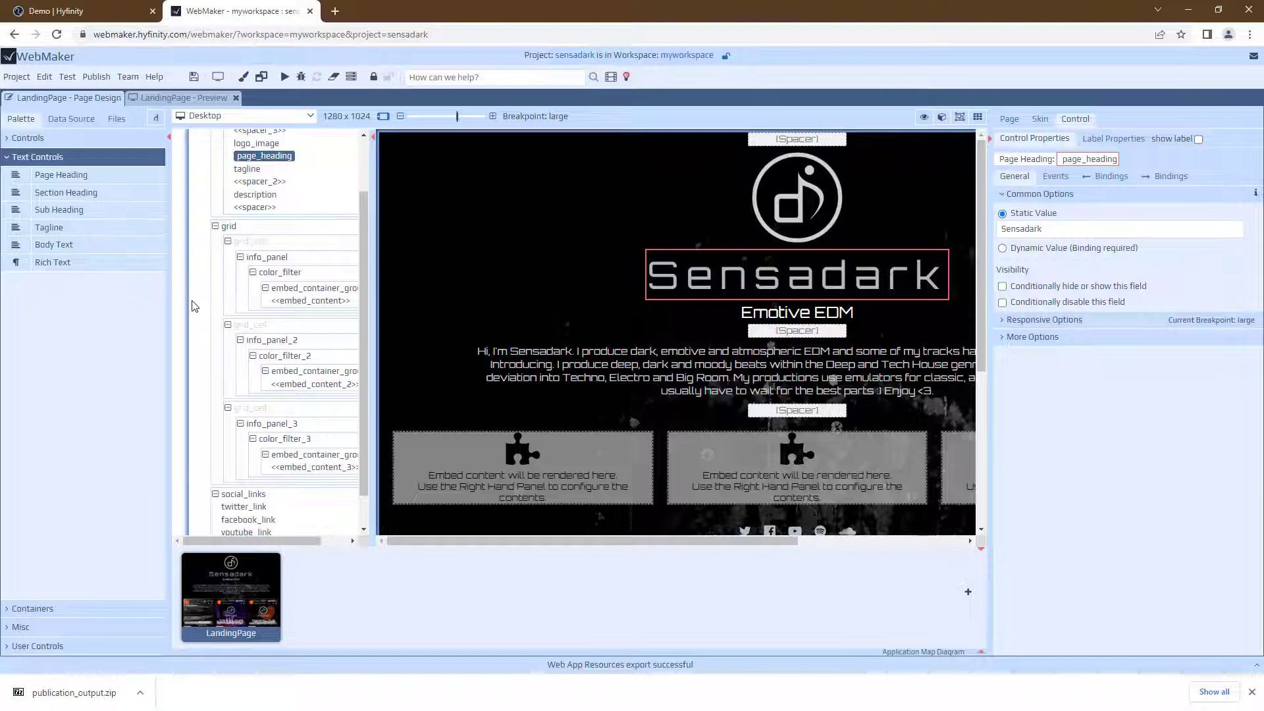
click(88, 694)
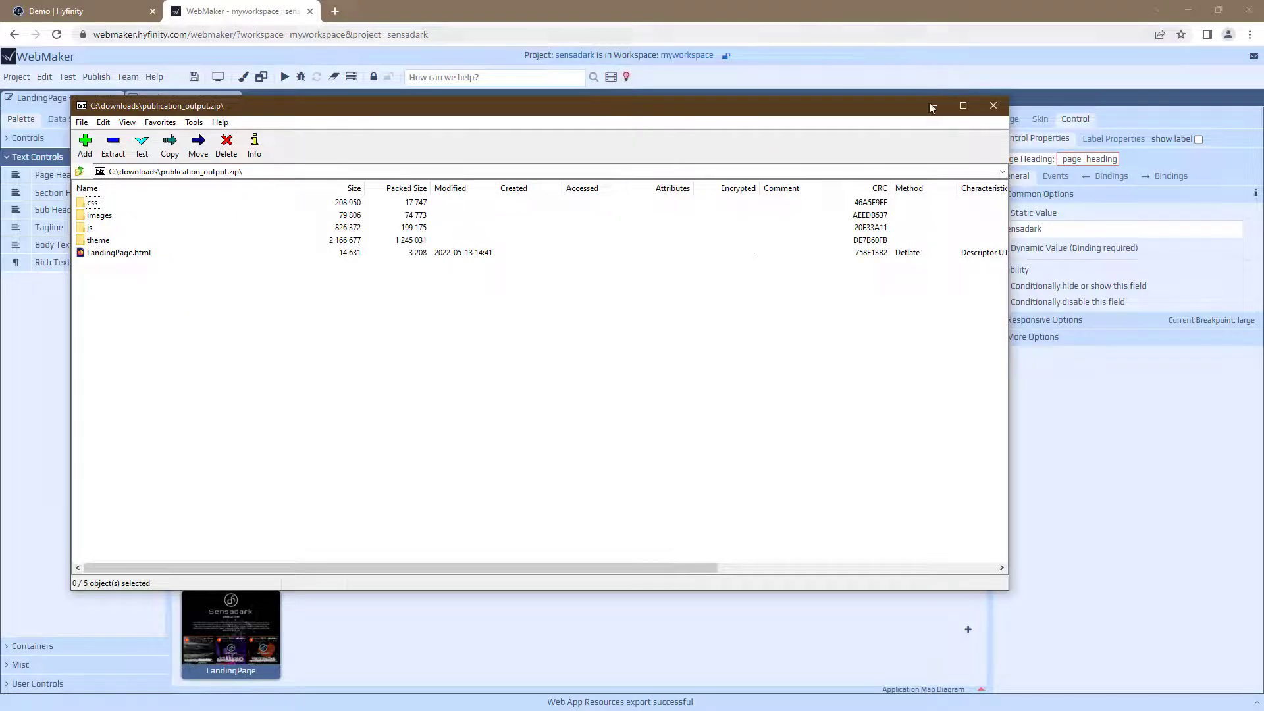
Close the publication_output.zip archive window in 7-Zip.
click(993, 105)
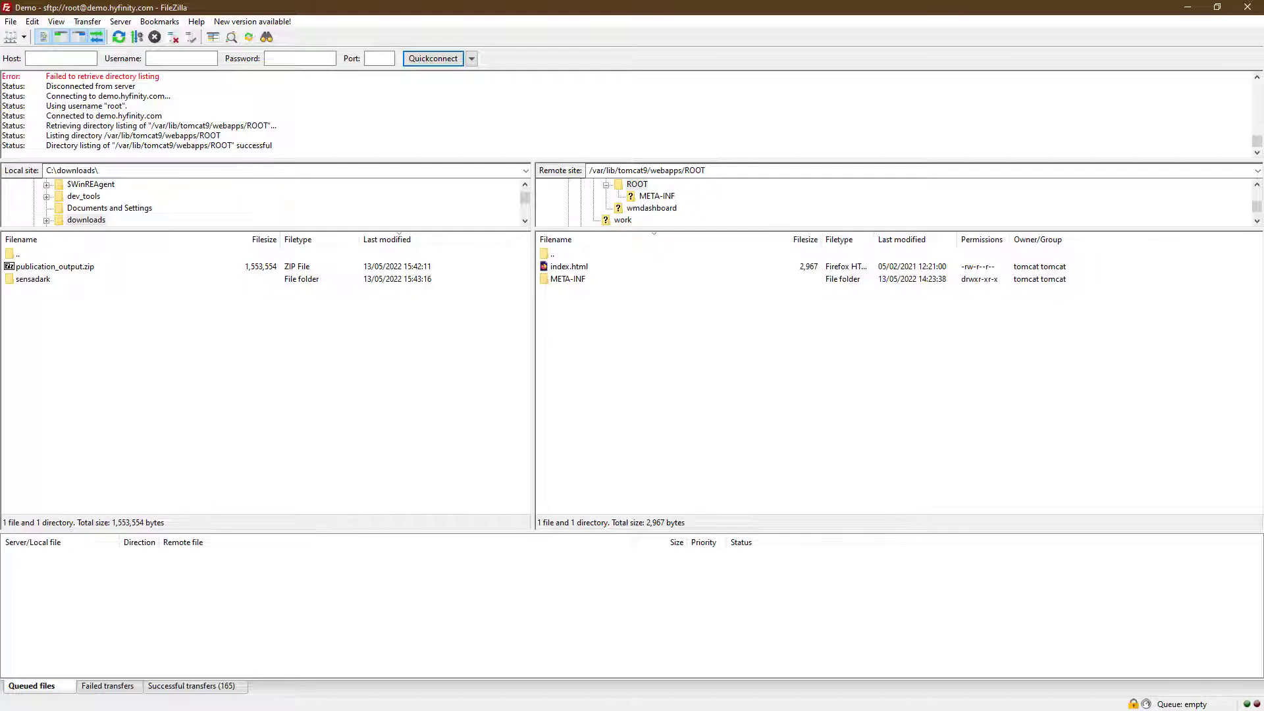
Upload the local sensadark folder to ROOT, then rename its LandingPage.html to index.html.
drag(20, 280, 606, 375)
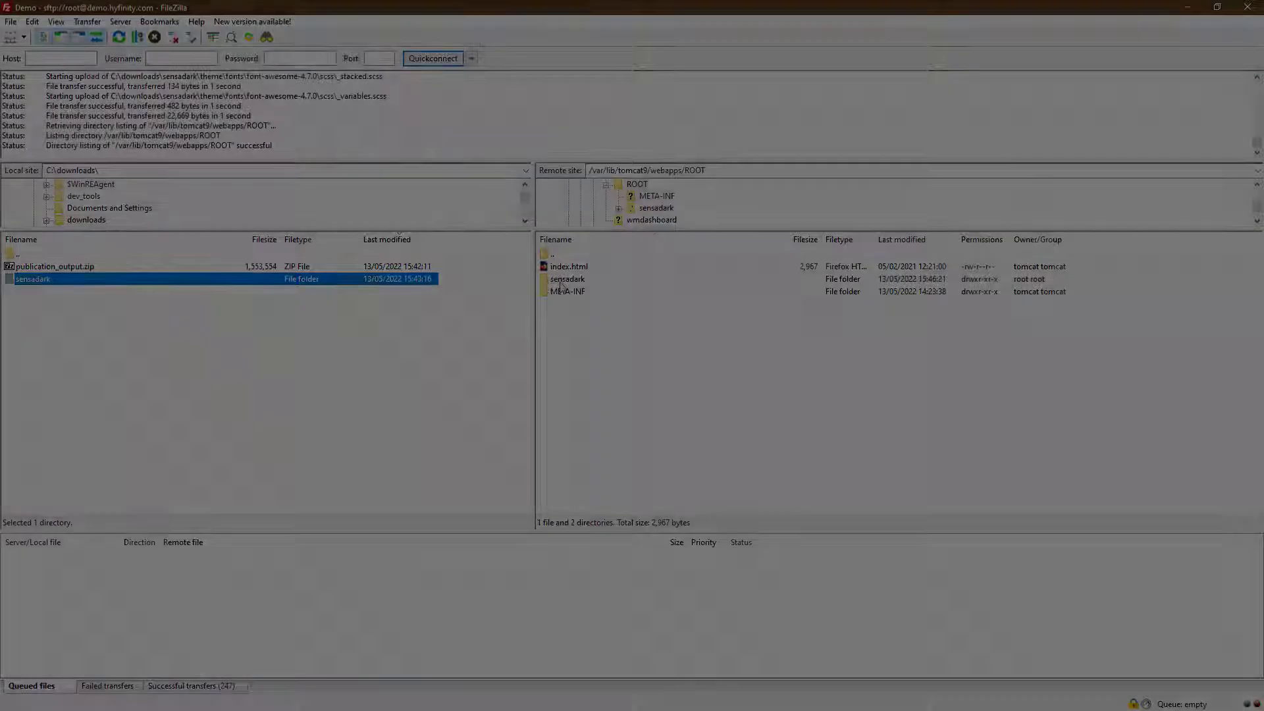
click(559, 282)
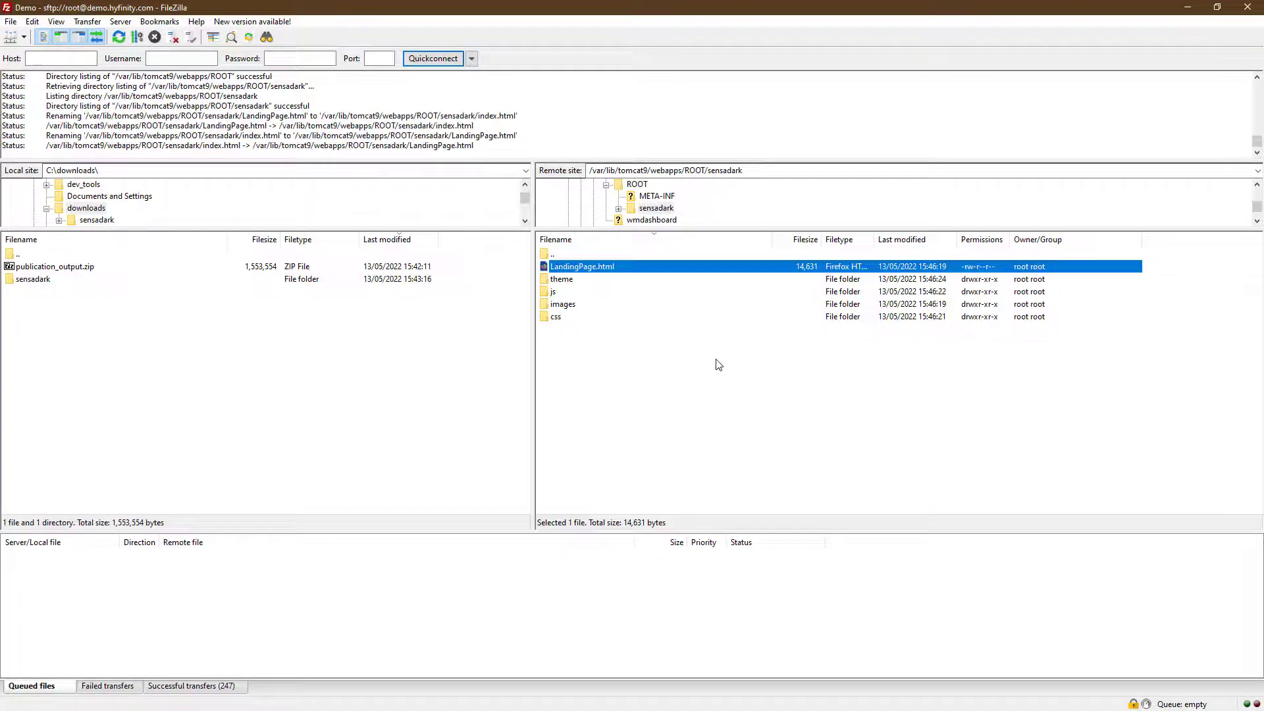
key(F2)
key(Home)
key(Delete)
key(Delete)
key(Delete)
key(Delete)
key(Delete)
key(Delete)
key(Delete)
key(Delete)
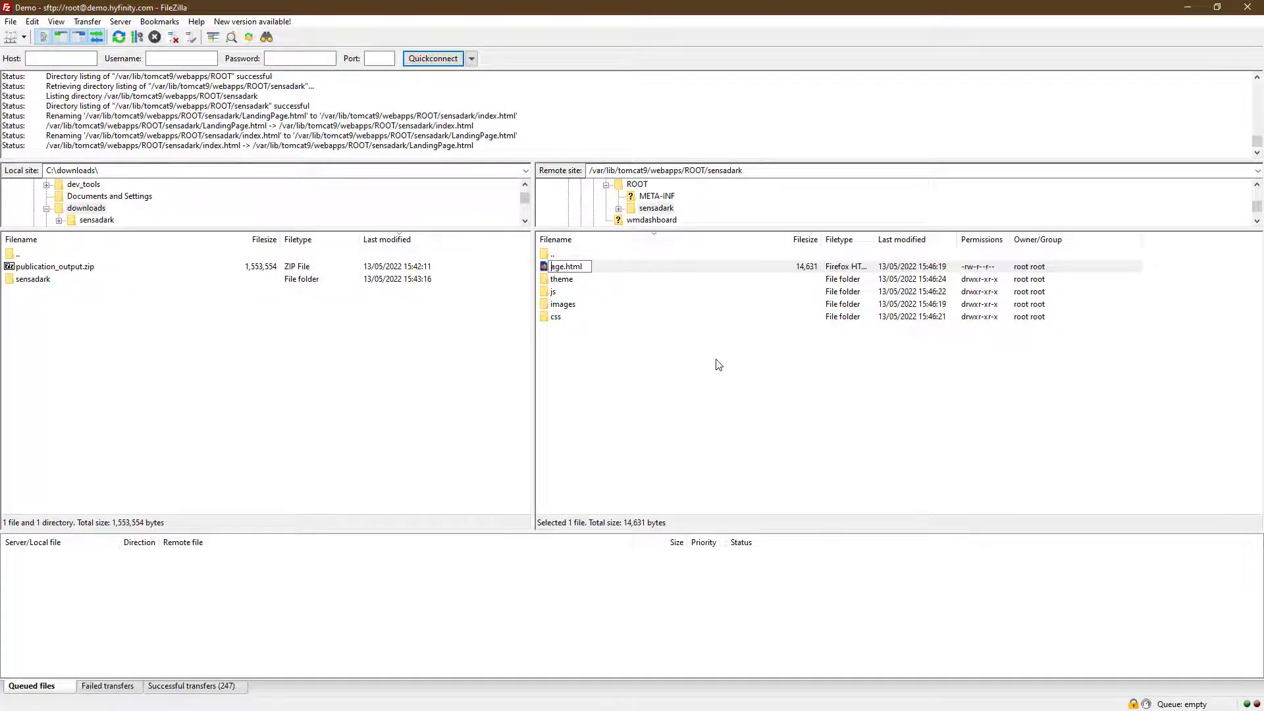
key(Delete)
key(Delete)
key(Delete)
text(index)
key(Return)
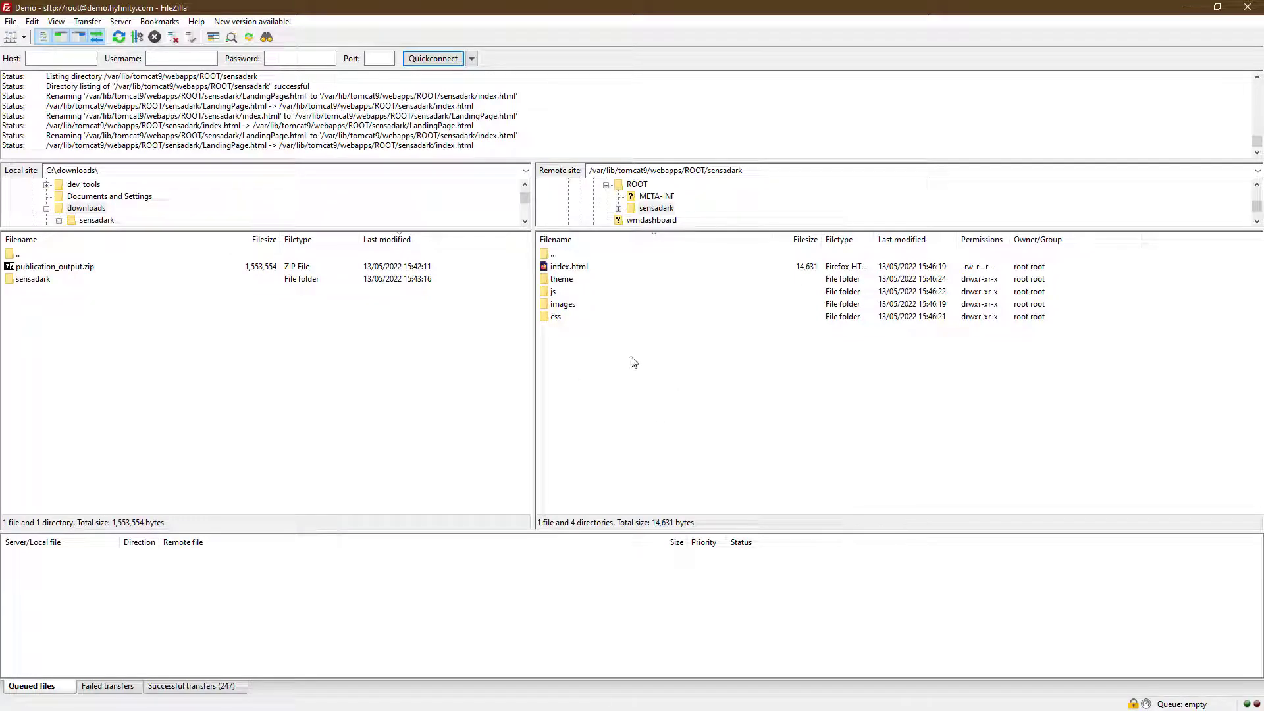
key(alt+Tab)
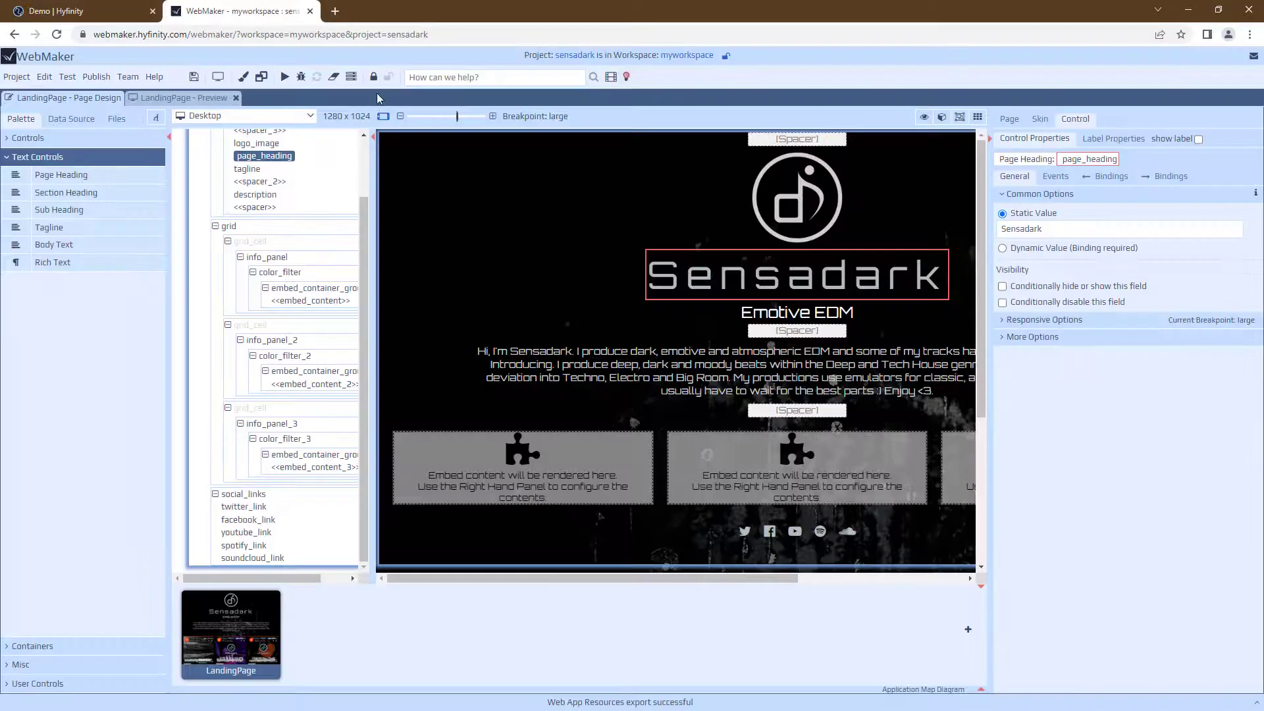
Load demo.hyfinity.com/sensadark in a new Chrome tab, then return to the WebMaker tab.
click(335, 9)
text(demo)
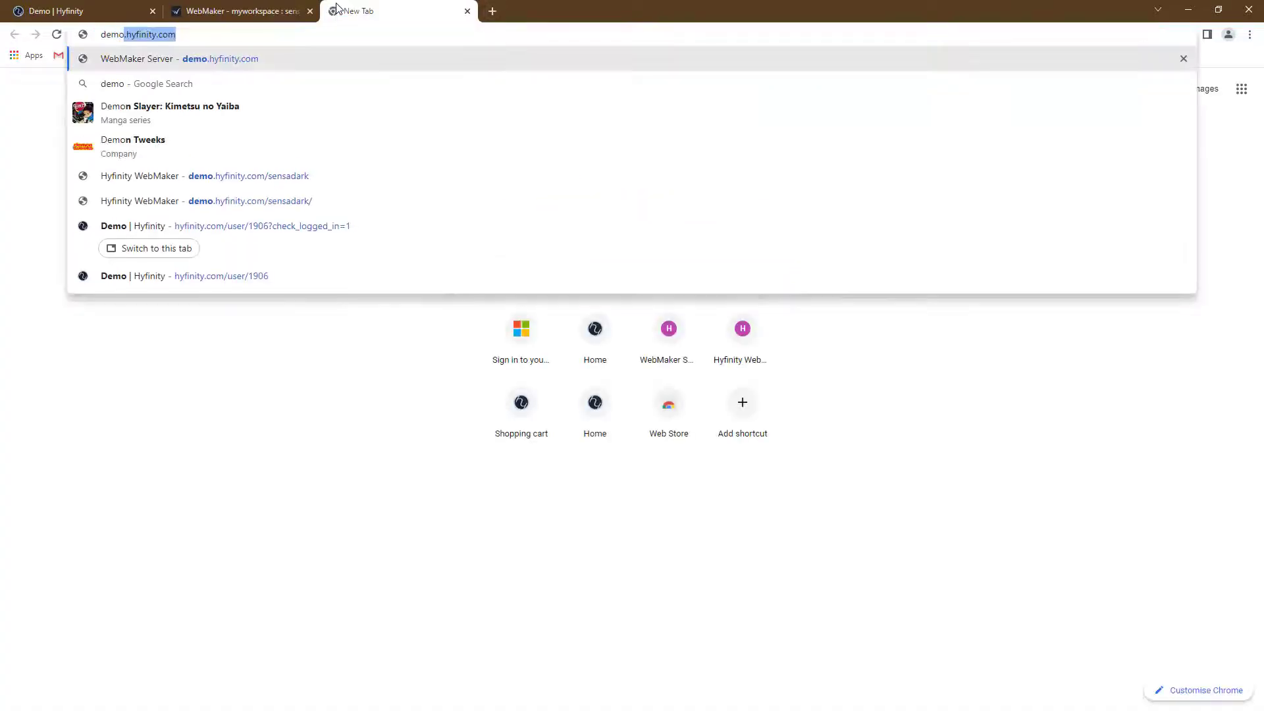
text(.hyfinity)
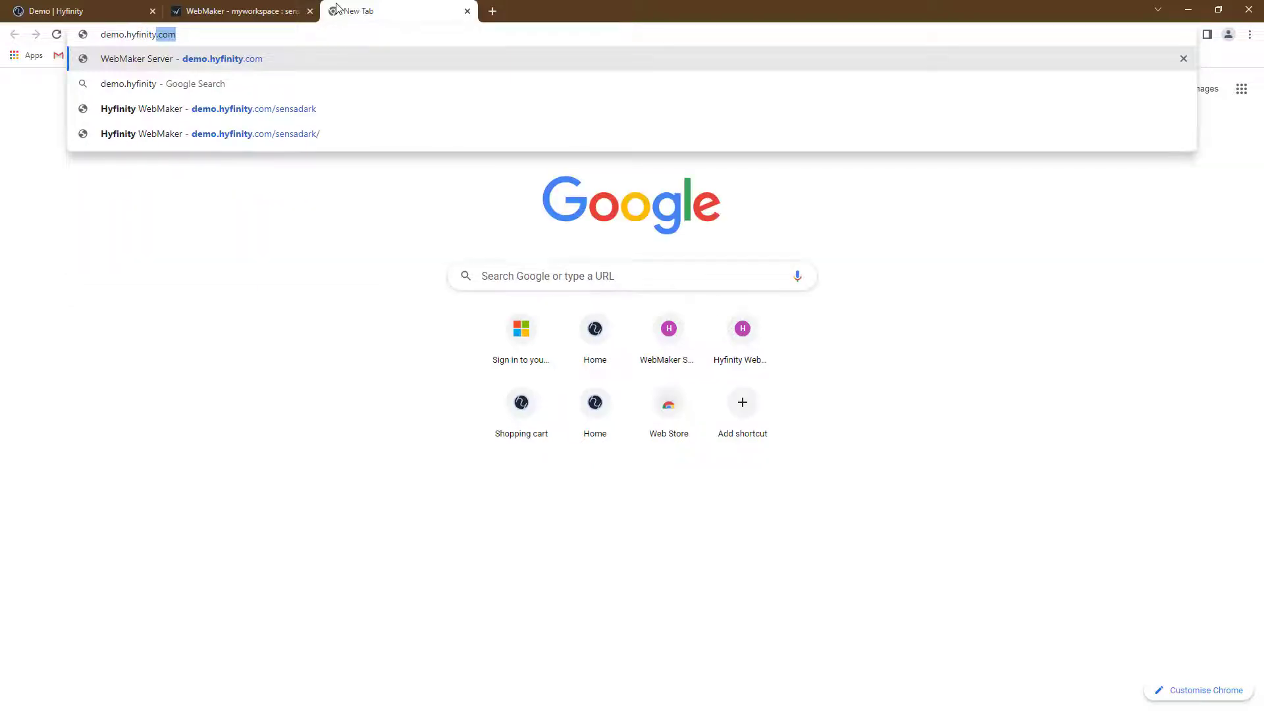
key(Down)
key(Down)
key(Return)
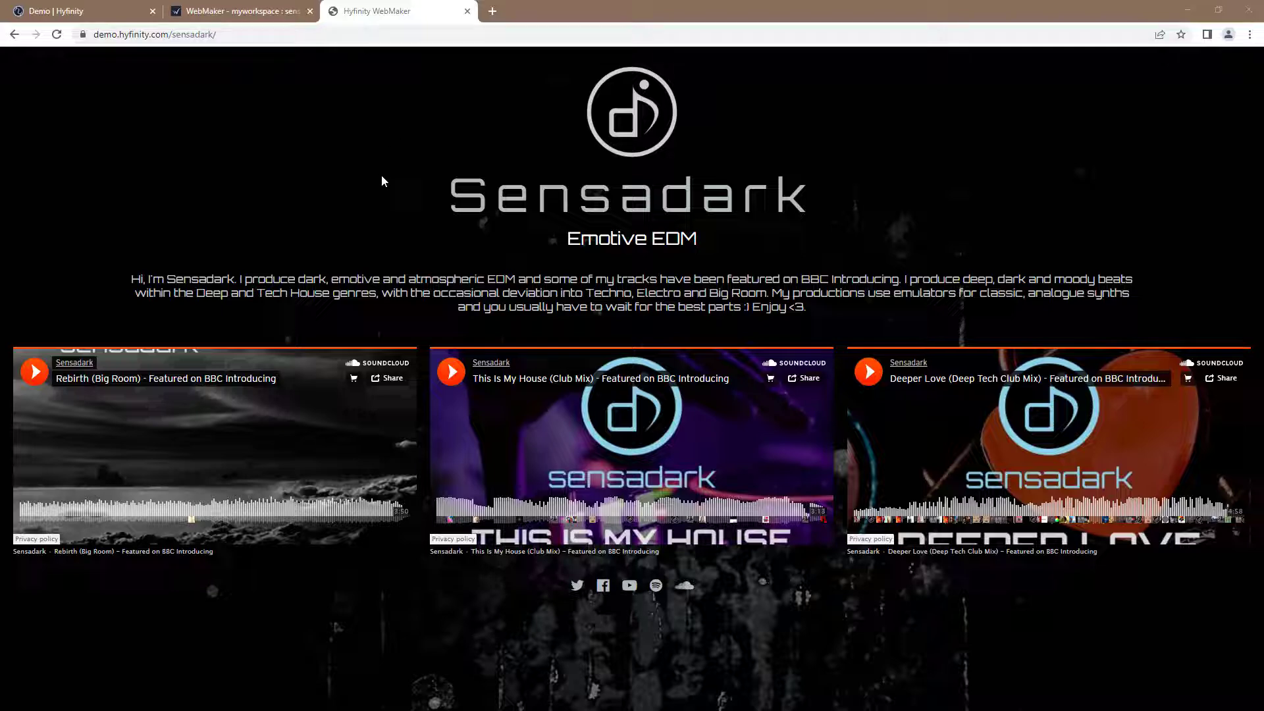
click(243, 11)
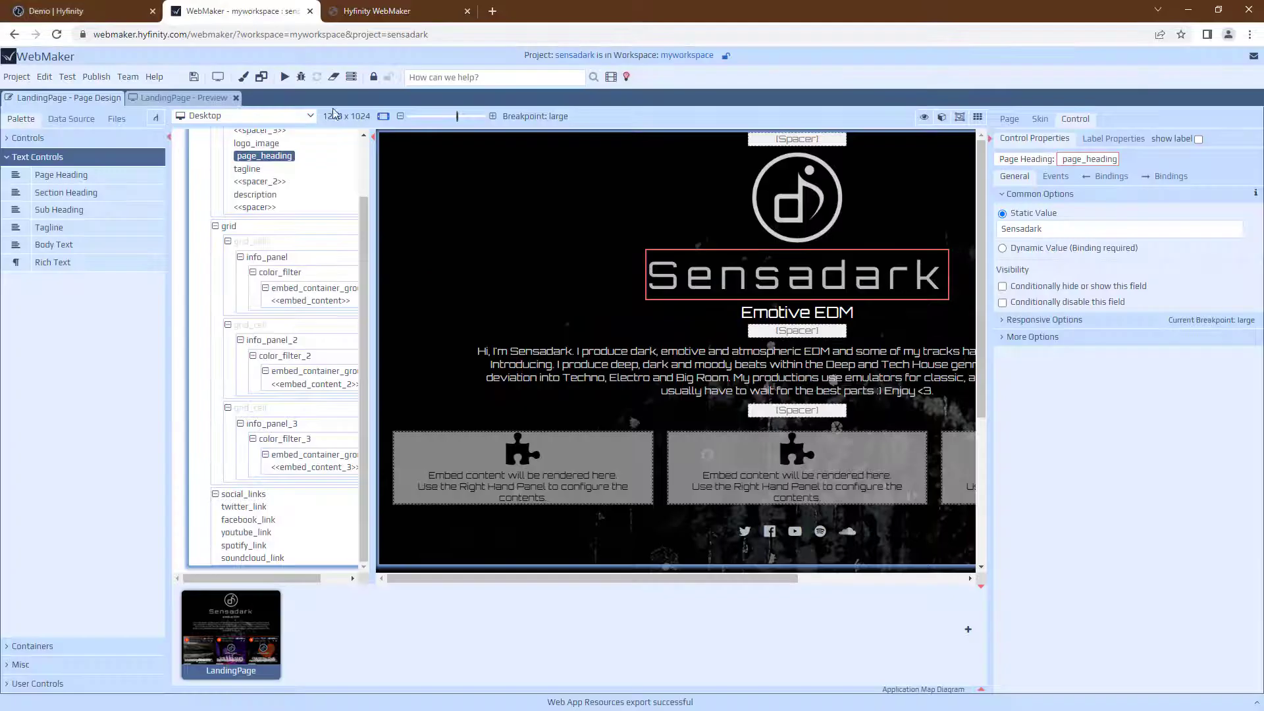
Set the Default Page Title in the Skin settings to 'Sensadark' and save the project.
click(1040, 120)
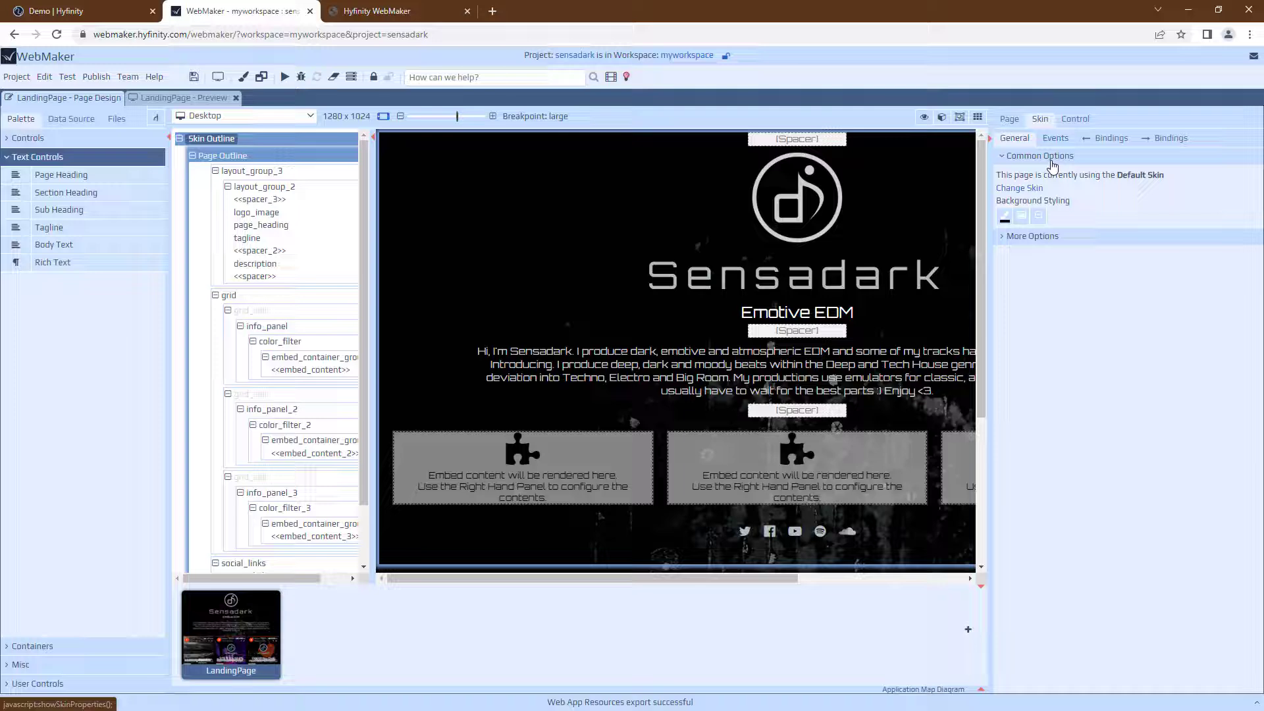
click(1024, 239)
click(1042, 255)
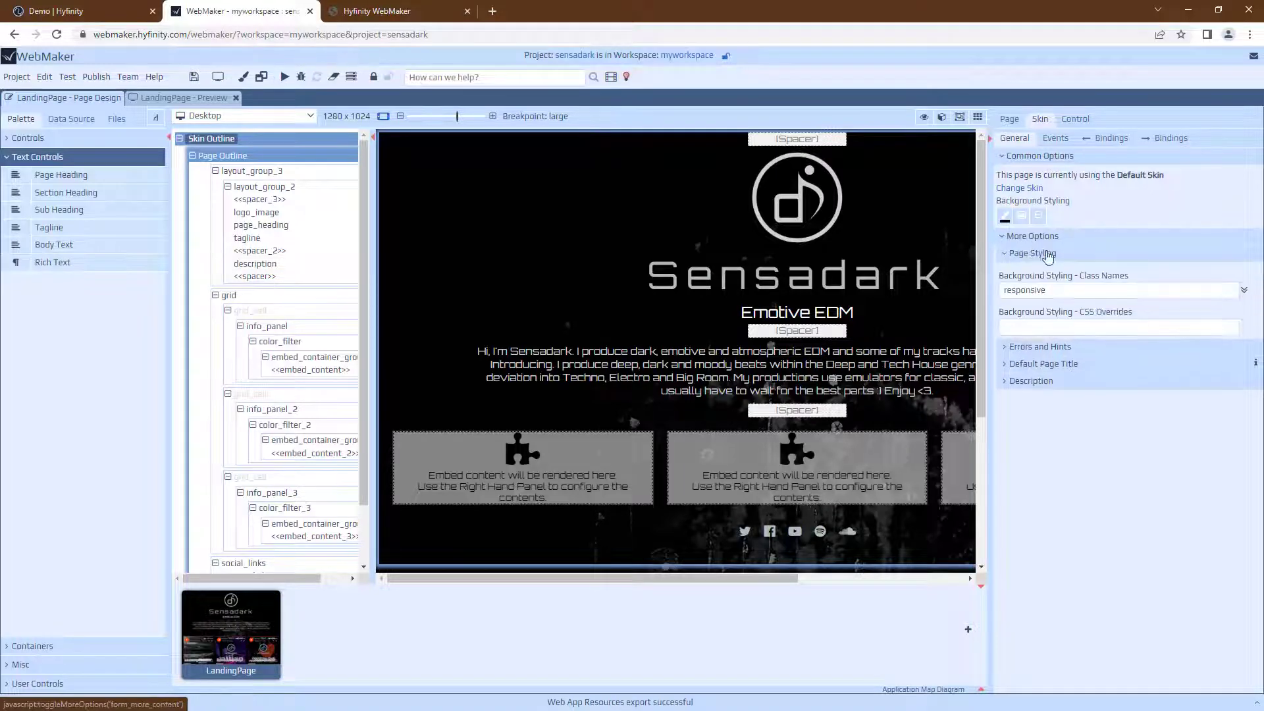
click(1036, 364)
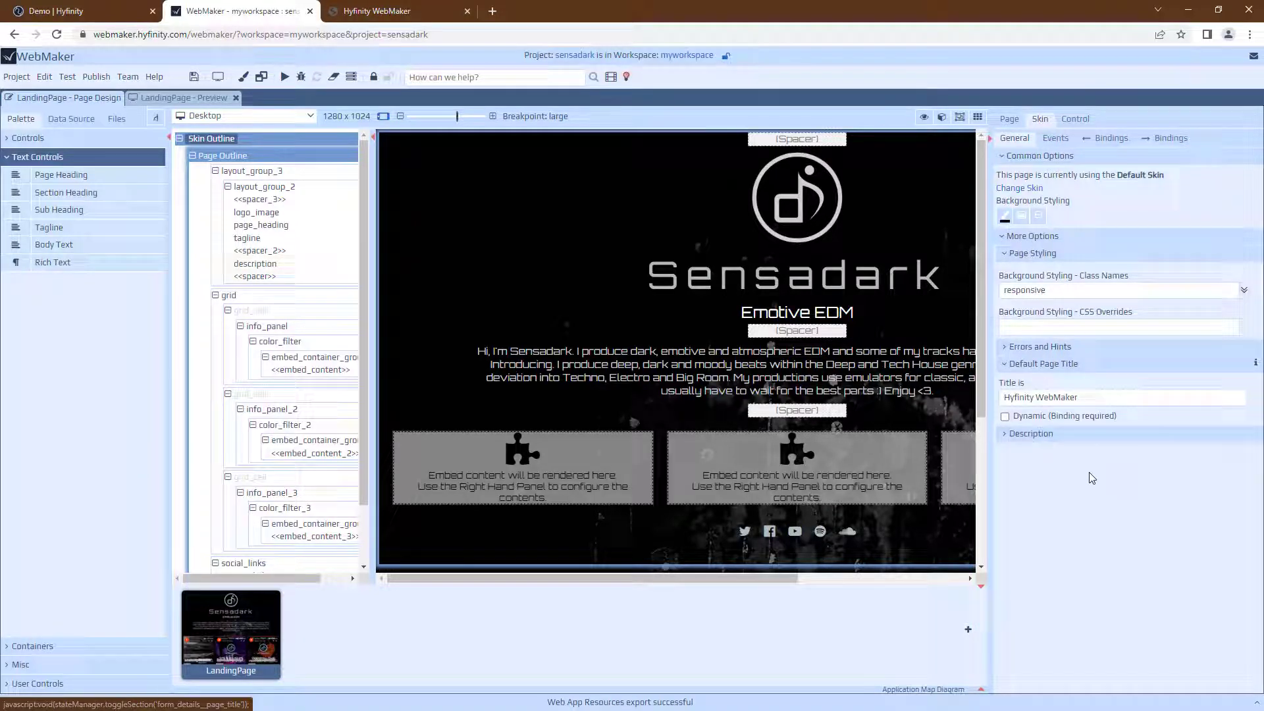
triple_click(1054, 398)
text(Sensadark)
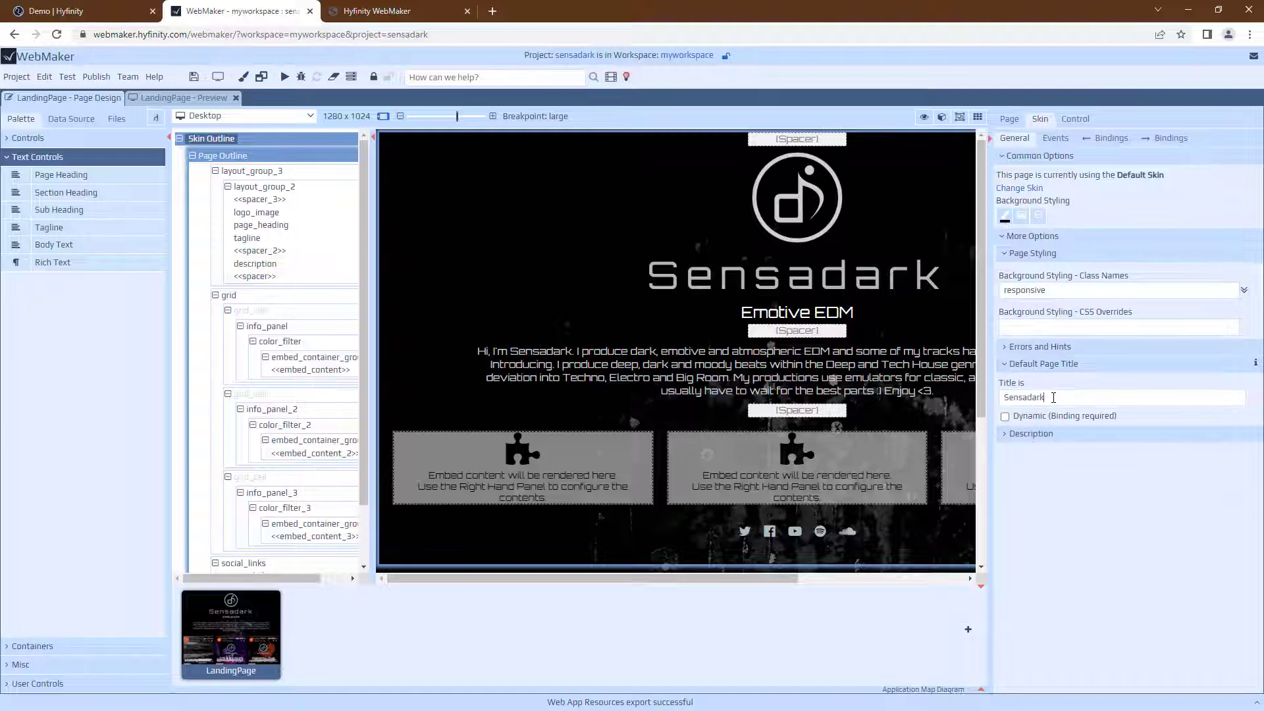
click(1113, 516)
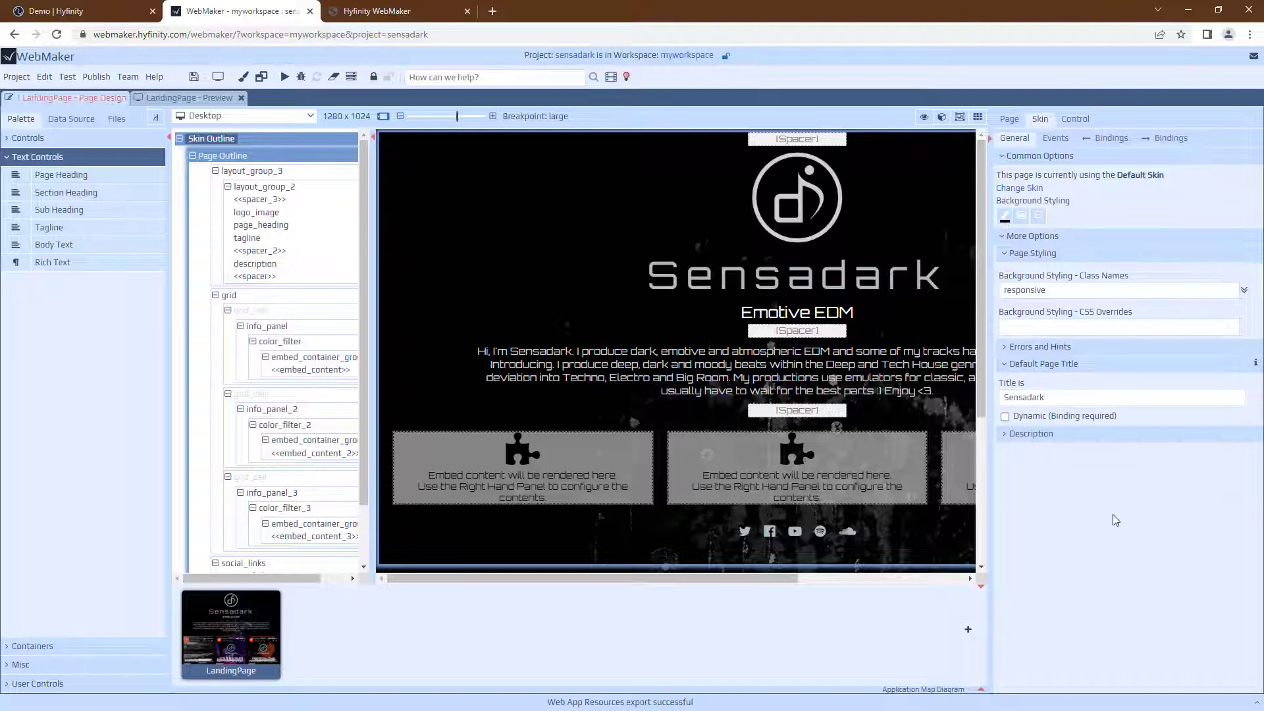
click(193, 77)
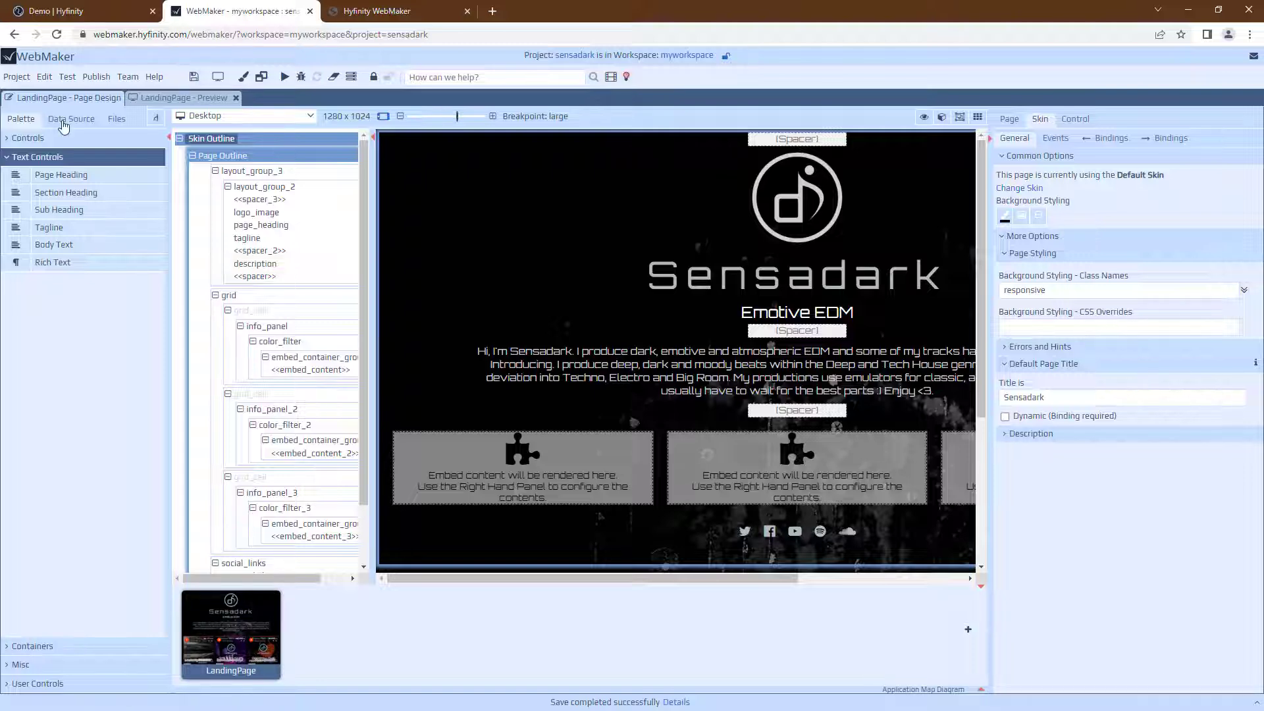
Browse the Controls and Containers palette groups, then show the page's Data Source options.
click(40, 137)
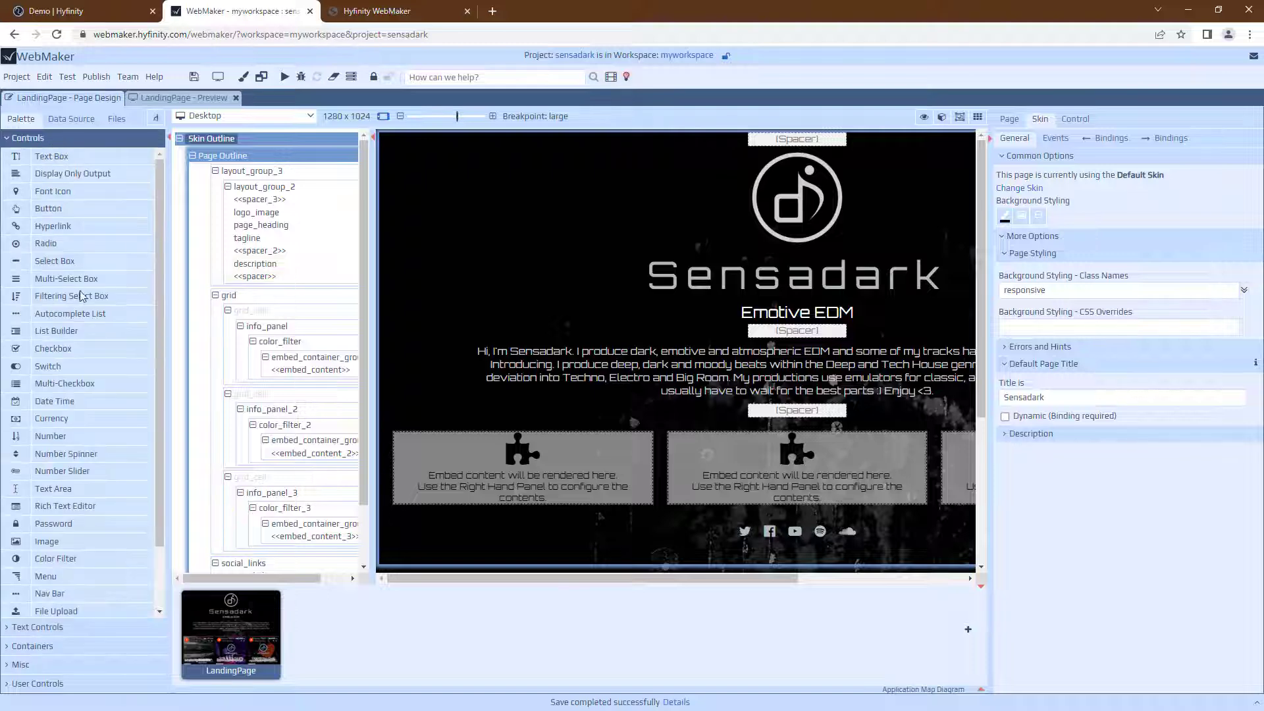
click(40, 646)
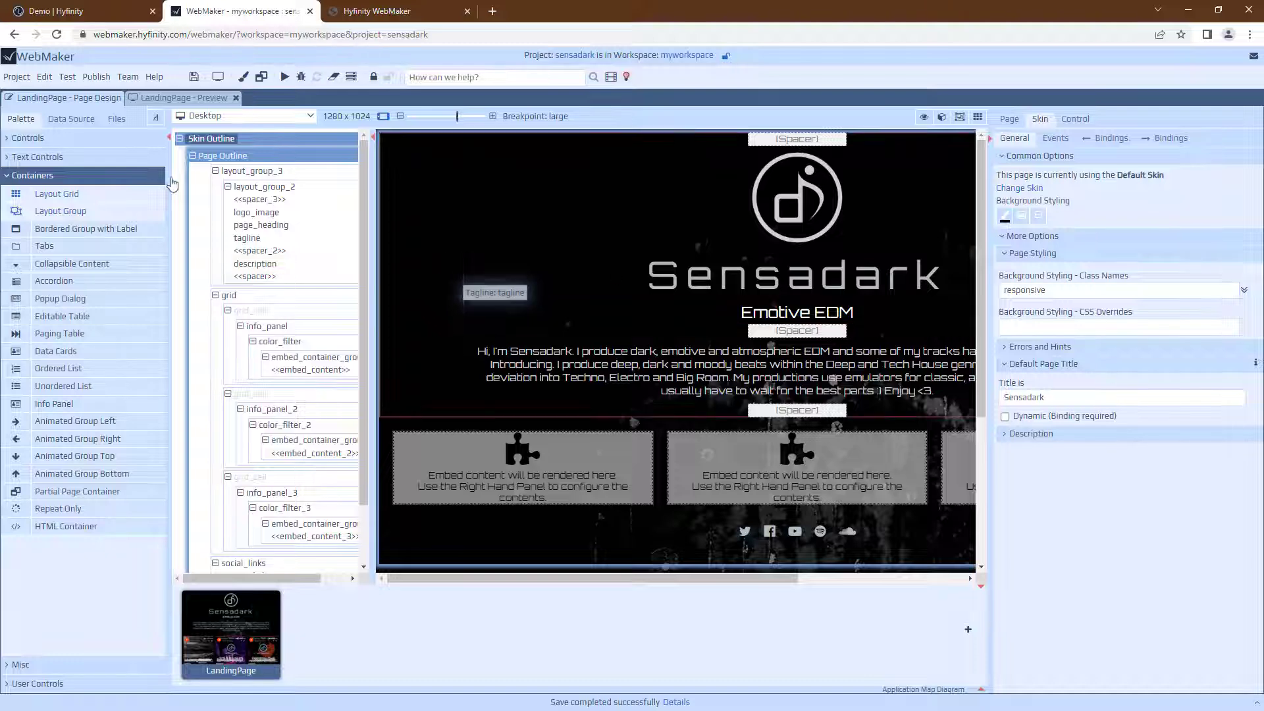
click(27, 137)
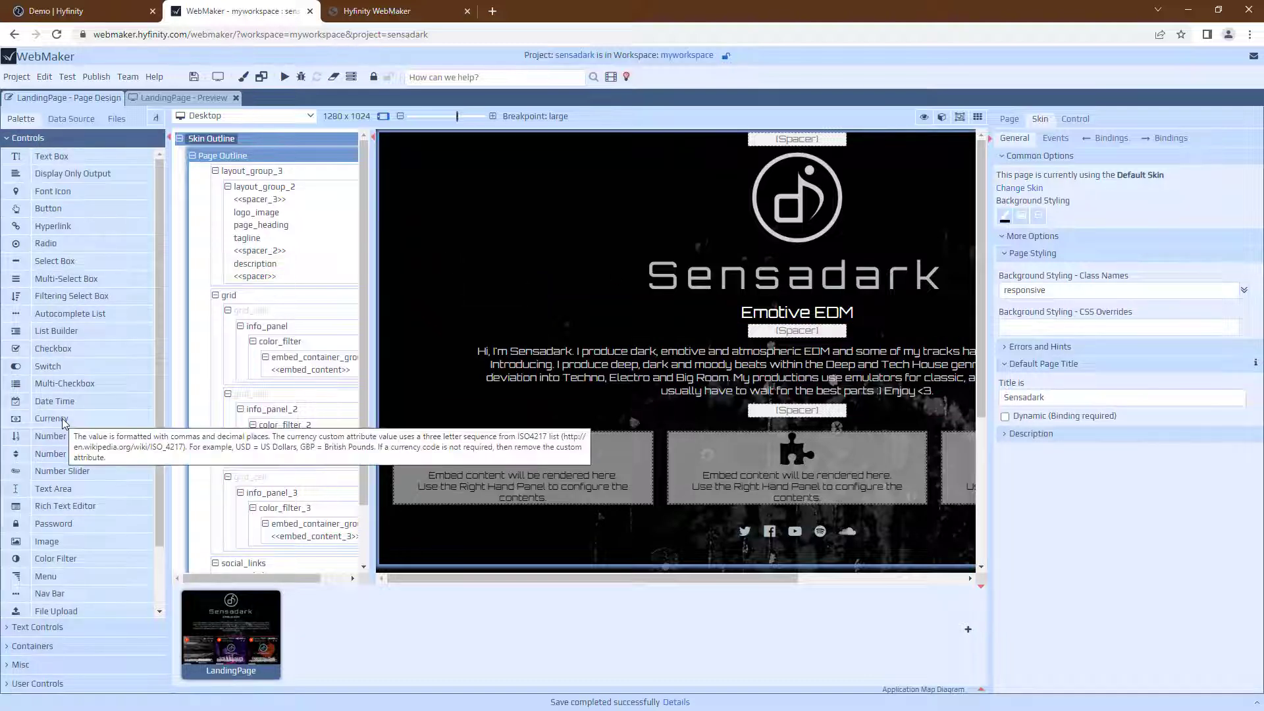
click(71, 120)
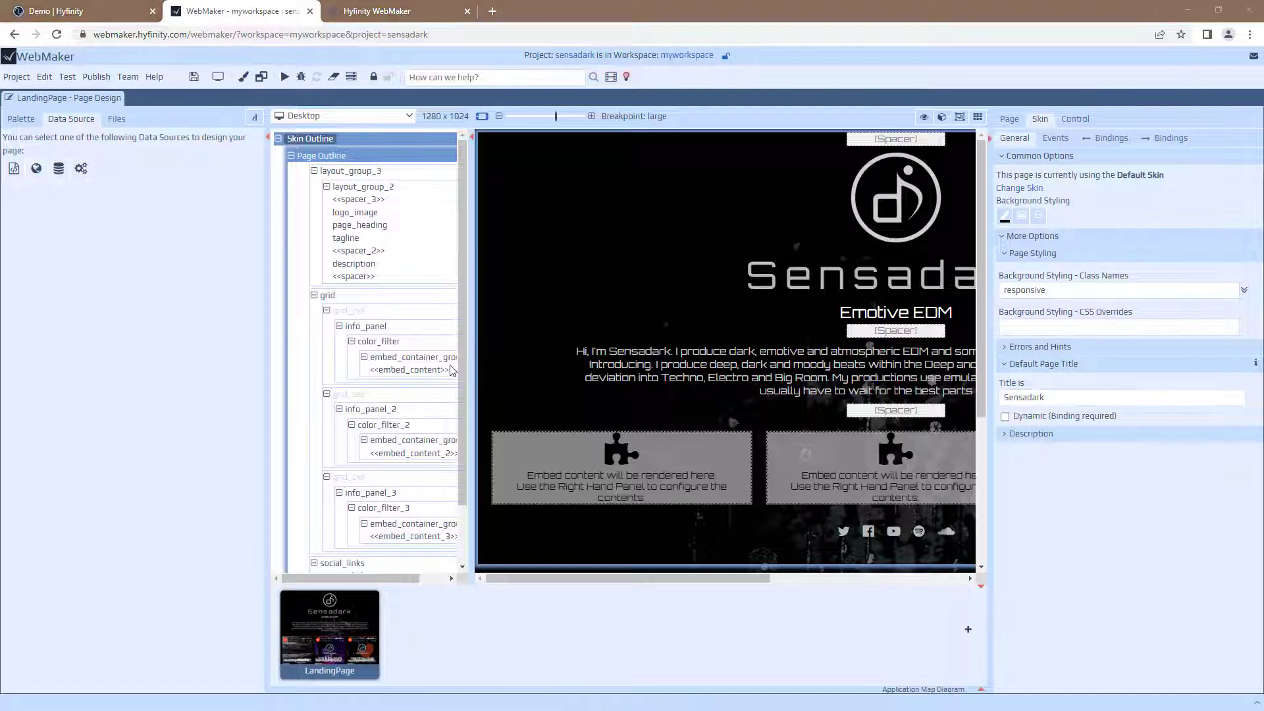
click(96, 77)
click(112, 121)
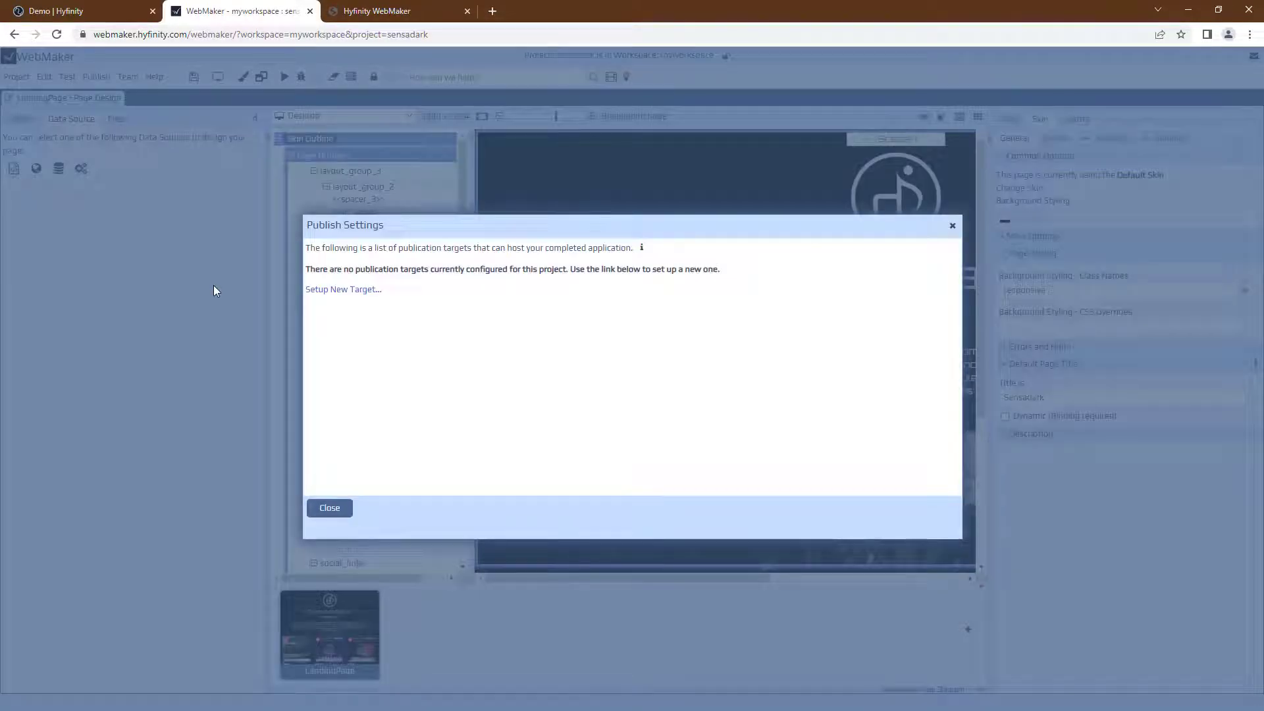
click(359, 292)
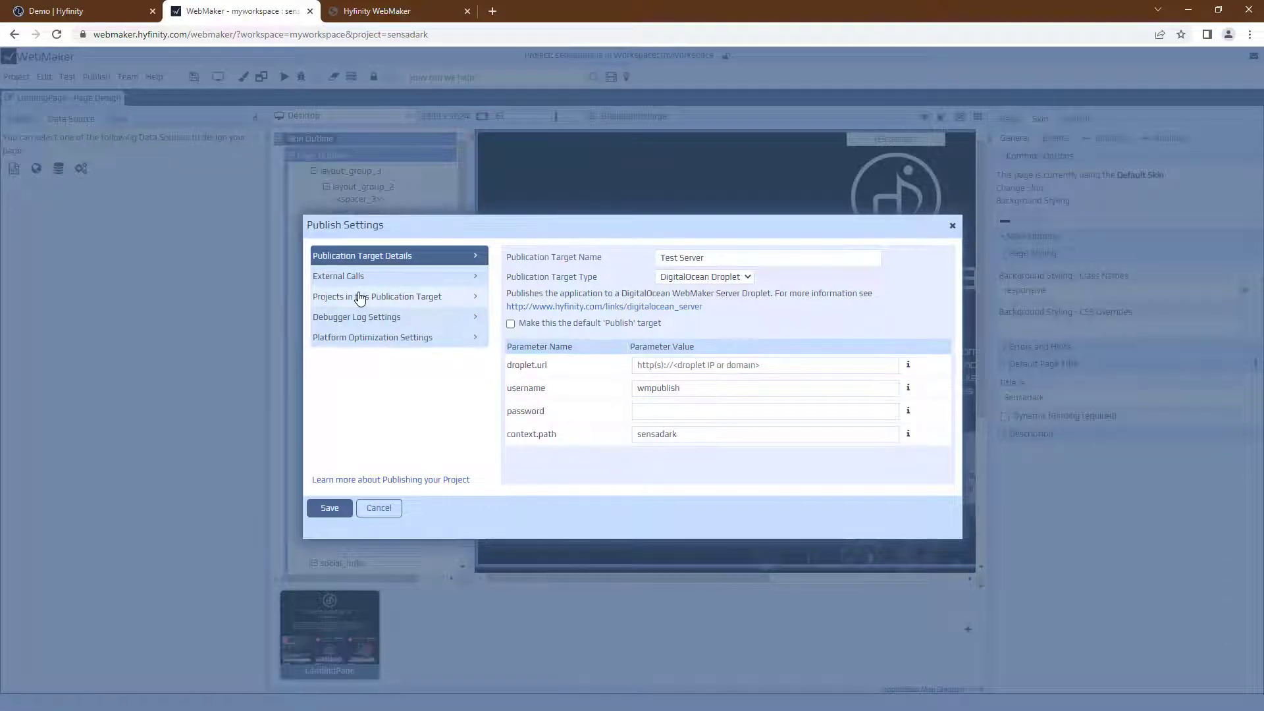
click(379, 514)
click(332, 516)
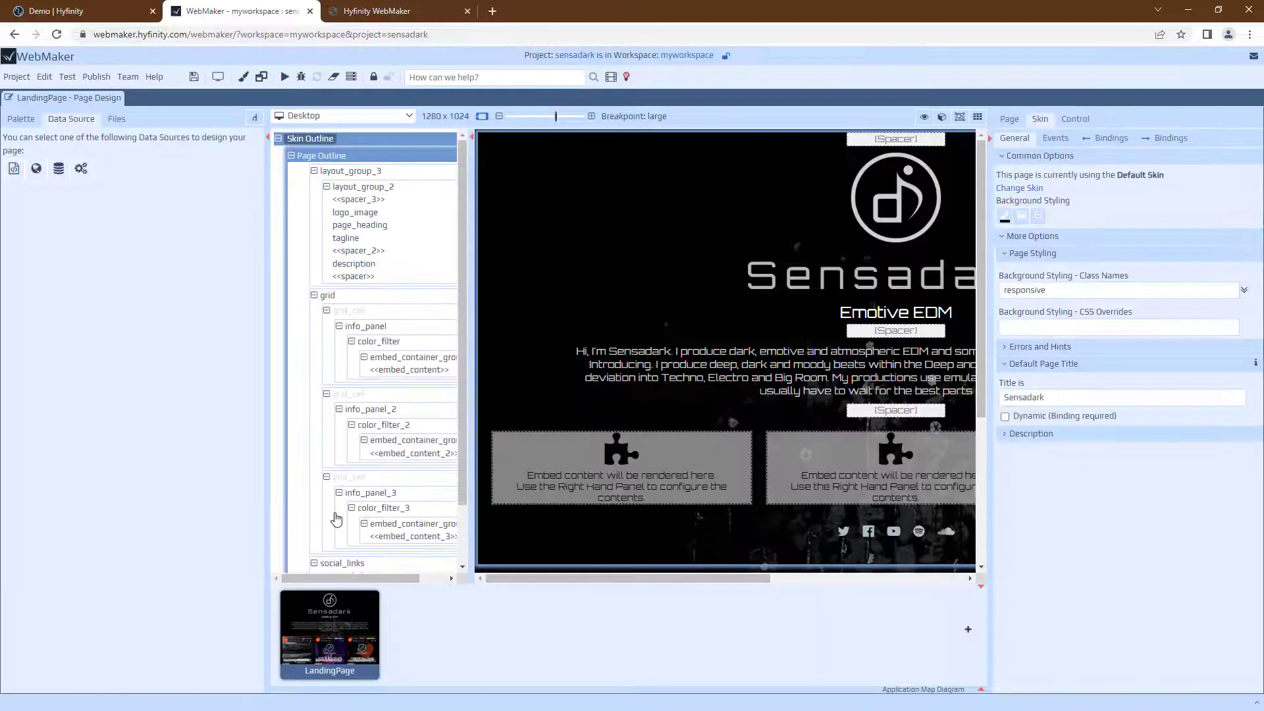